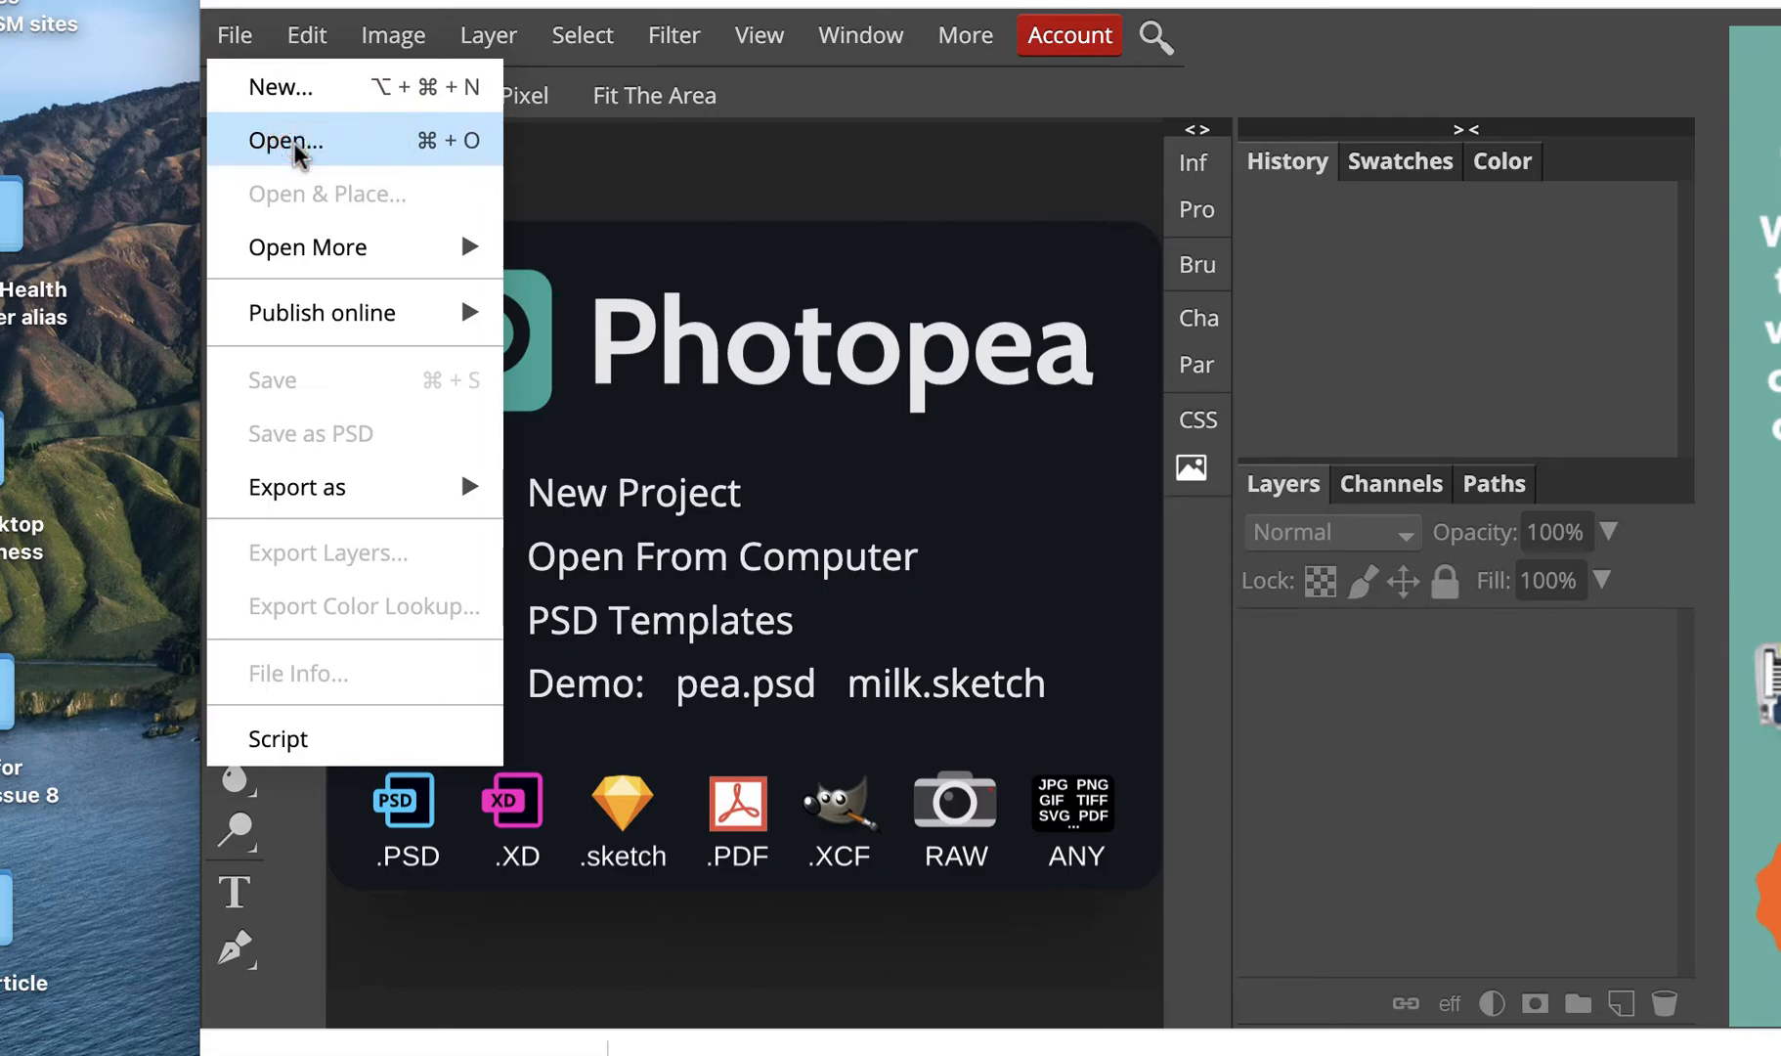
Step: Open Pinocchio.jpg from the Downloads folder
click(293, 149)
click(186, 645)
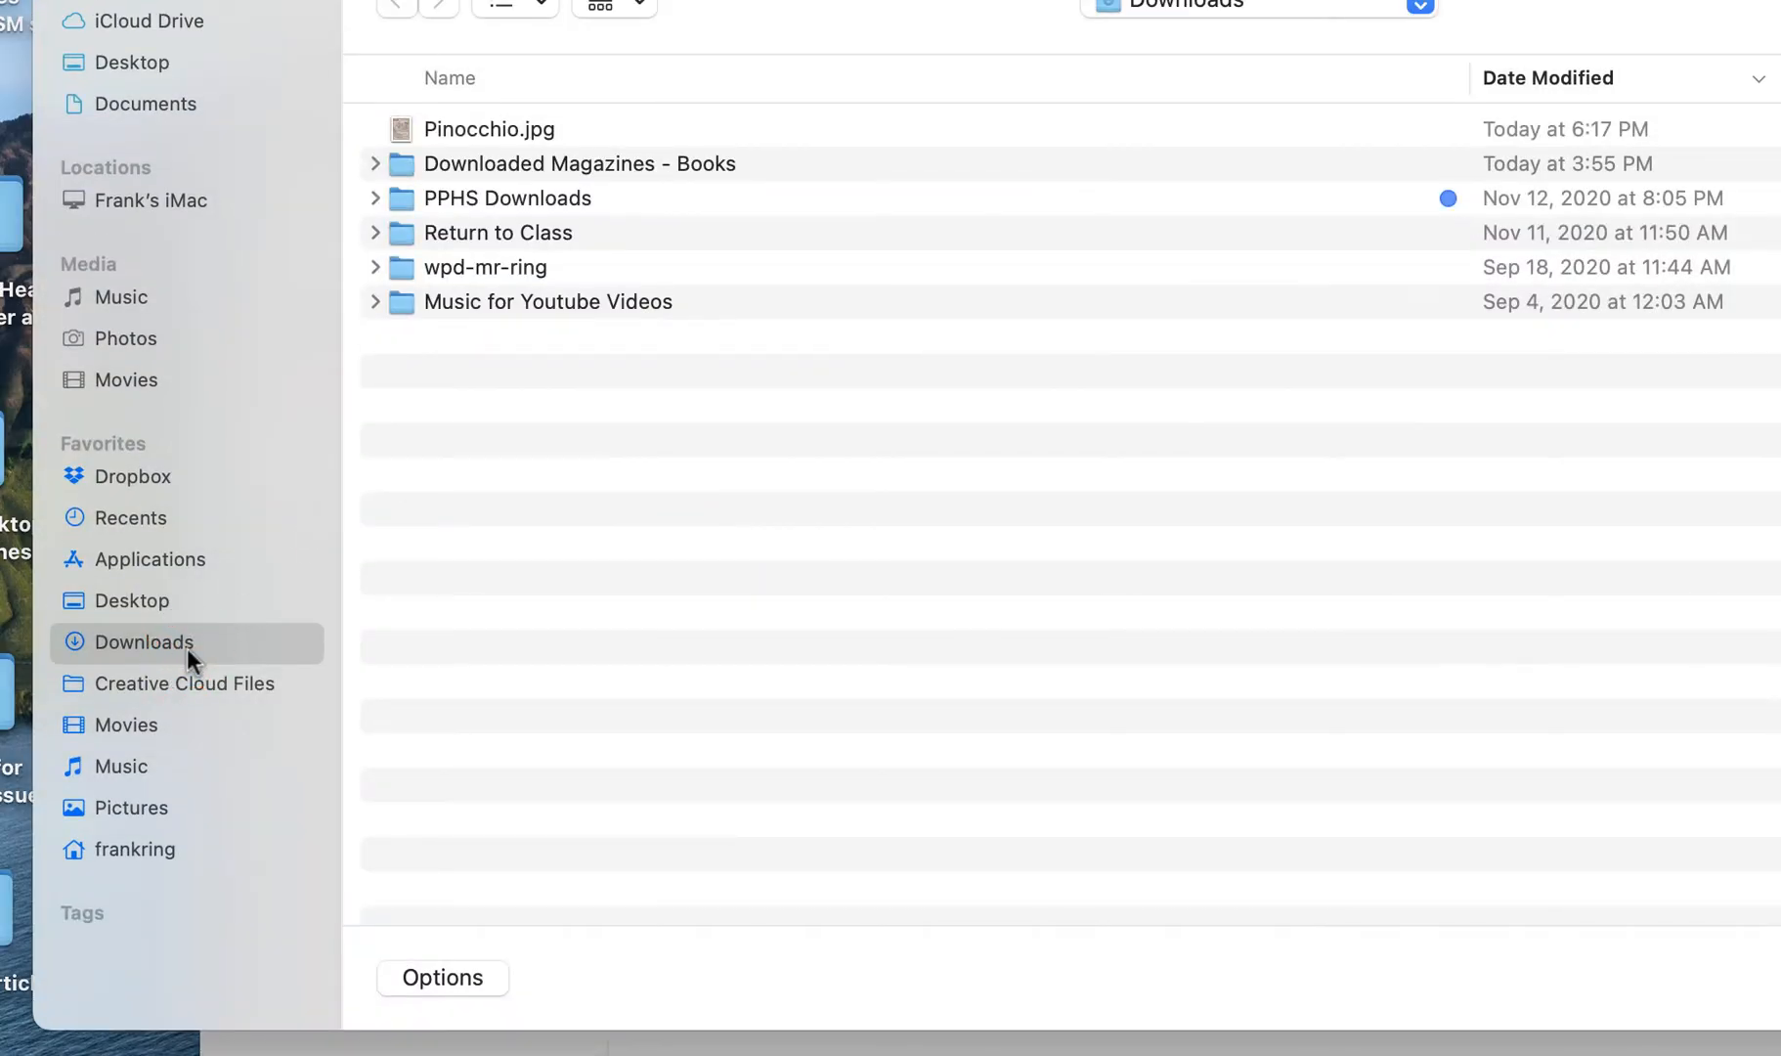
click(451, 125)
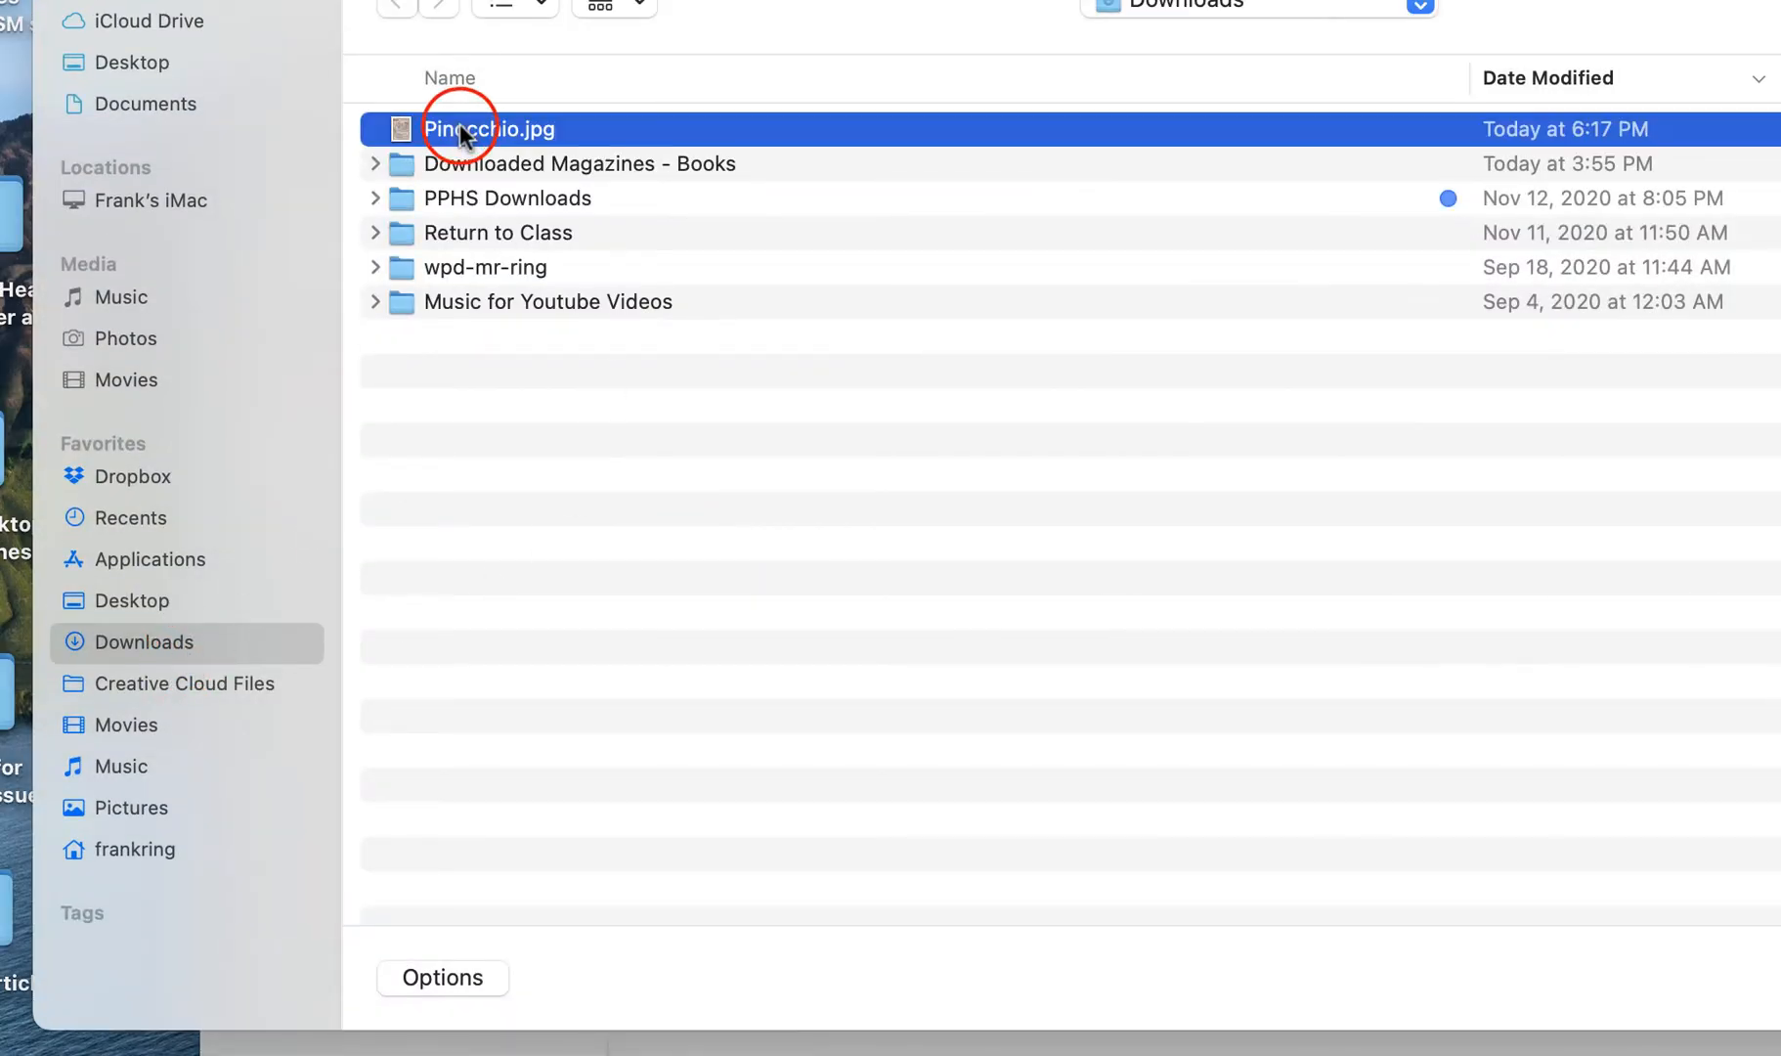
key(Return)
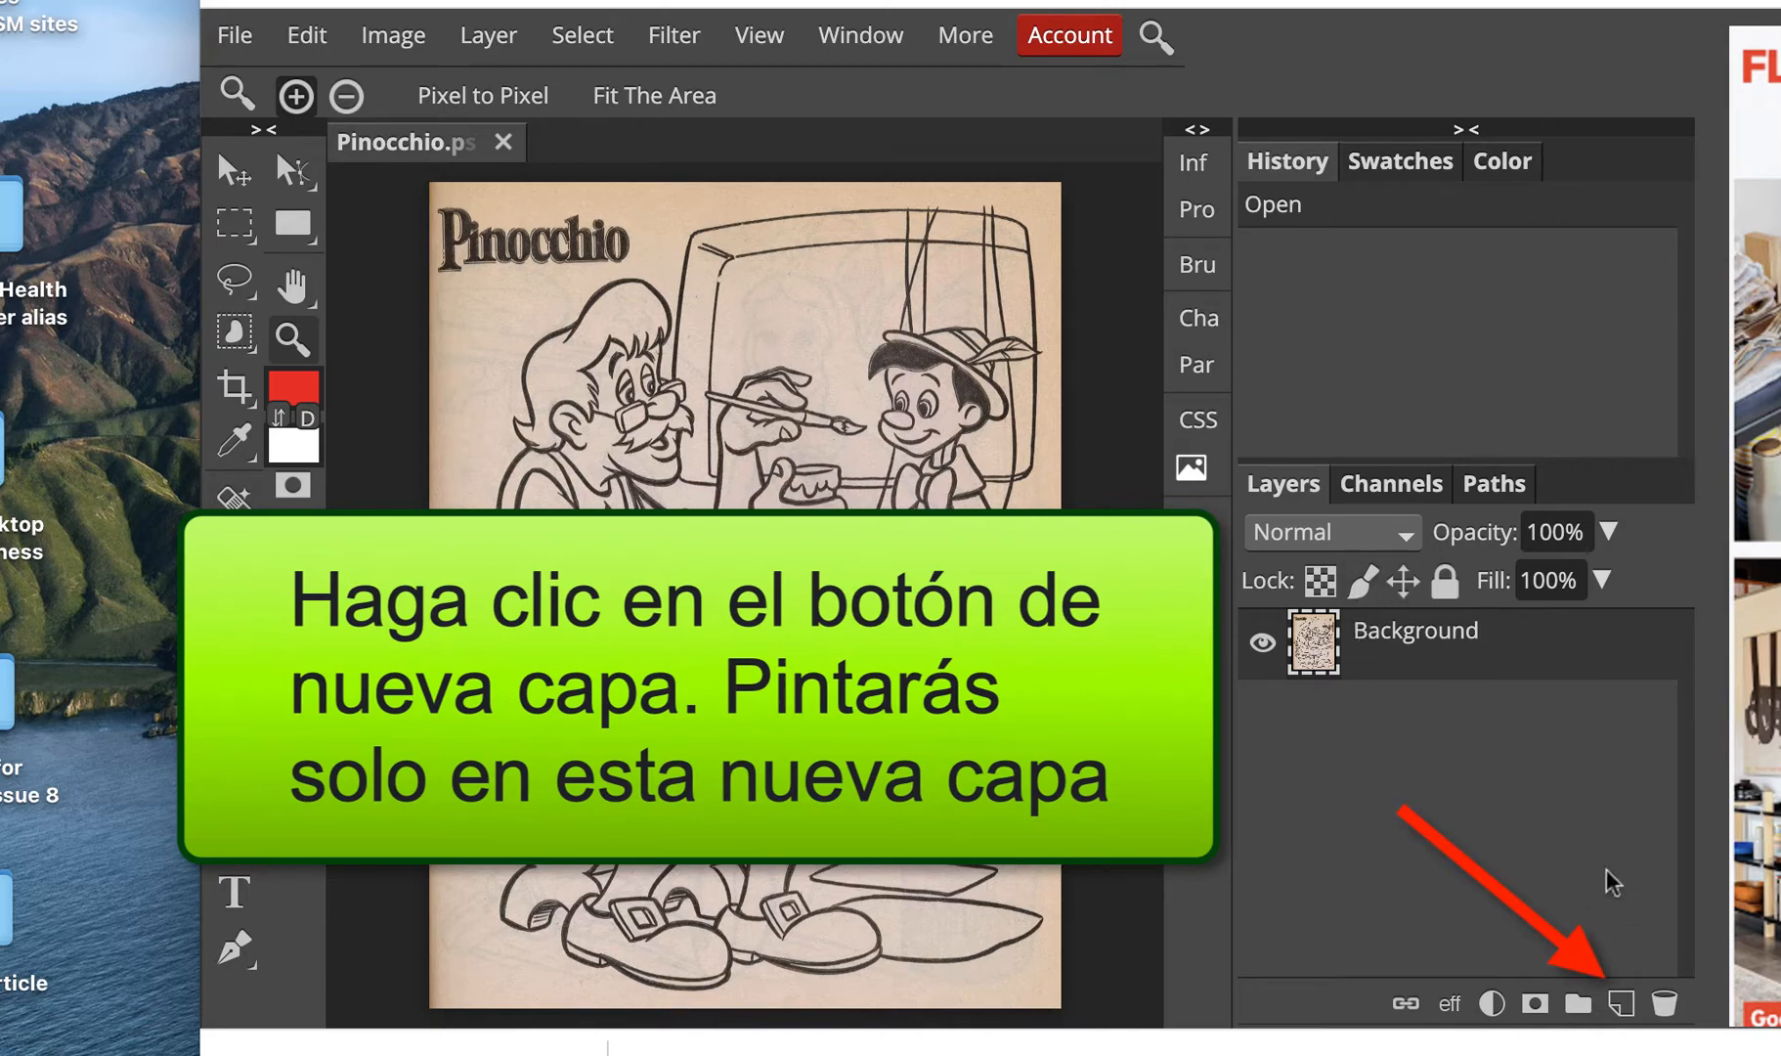
Step: Add a new empty layer above the background and toggle the background layer's visibility to compare
click(1621, 1005)
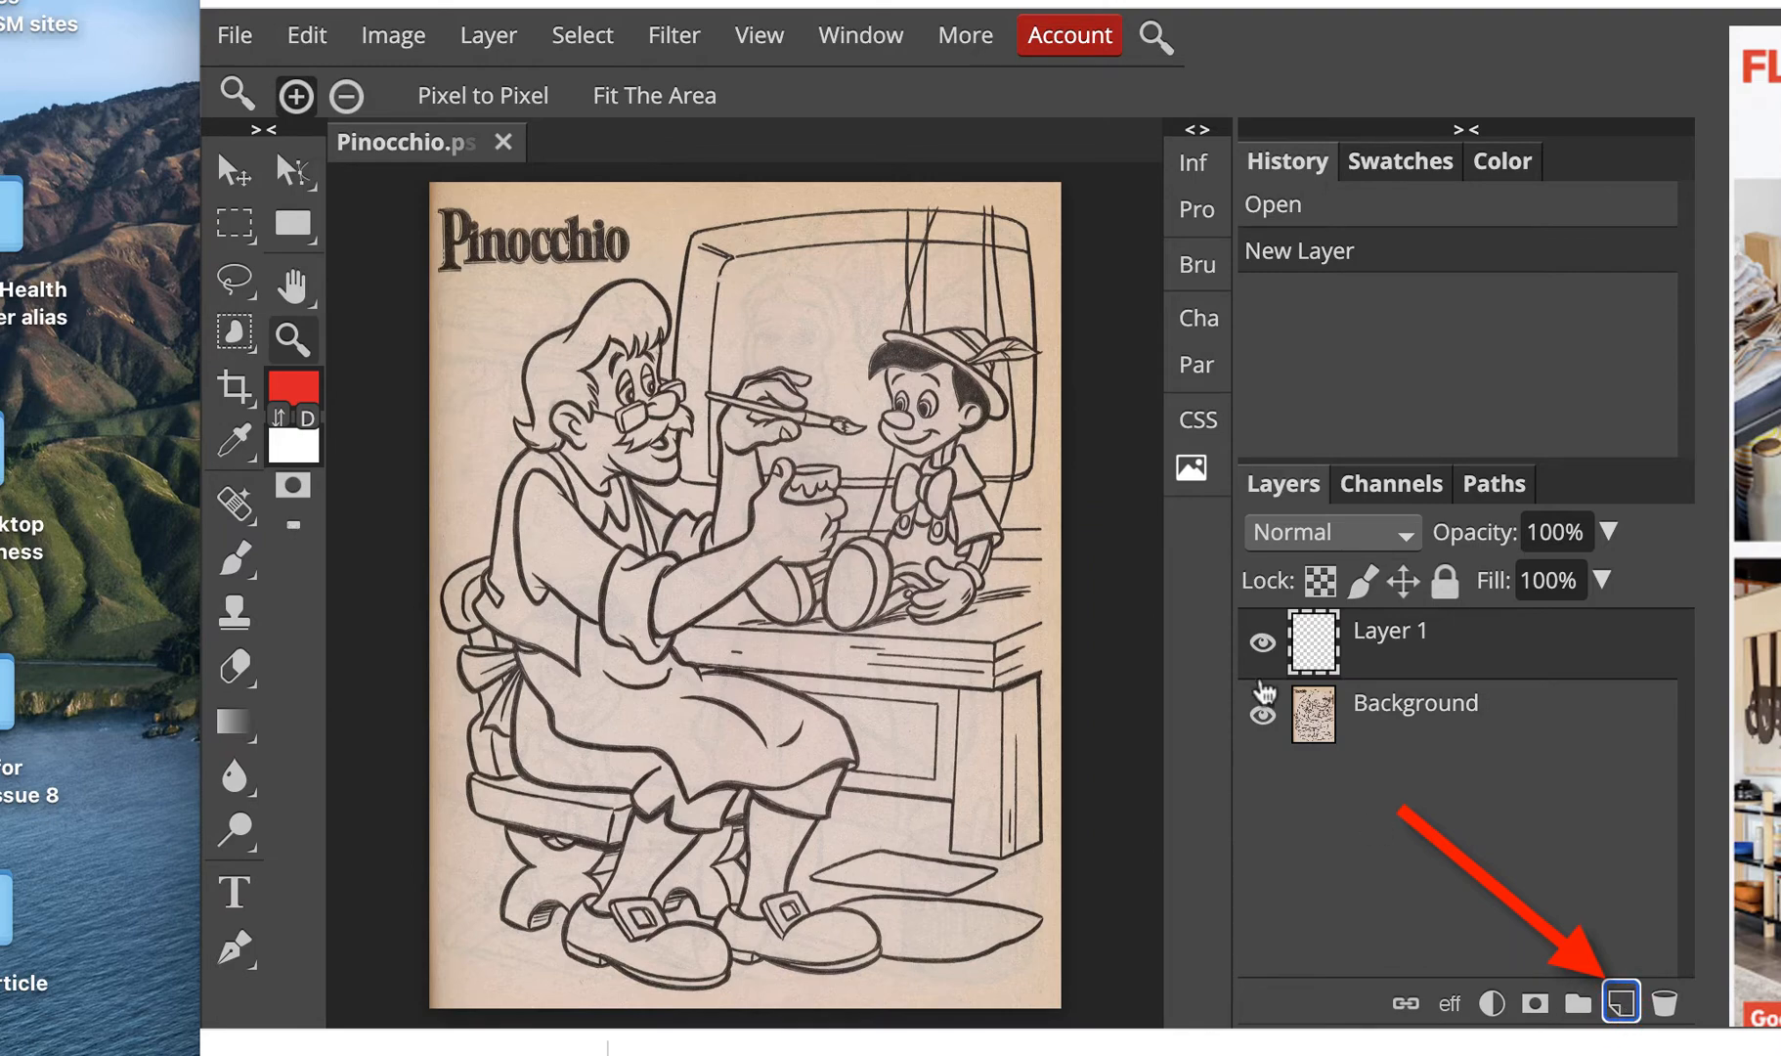
click(1262, 714)
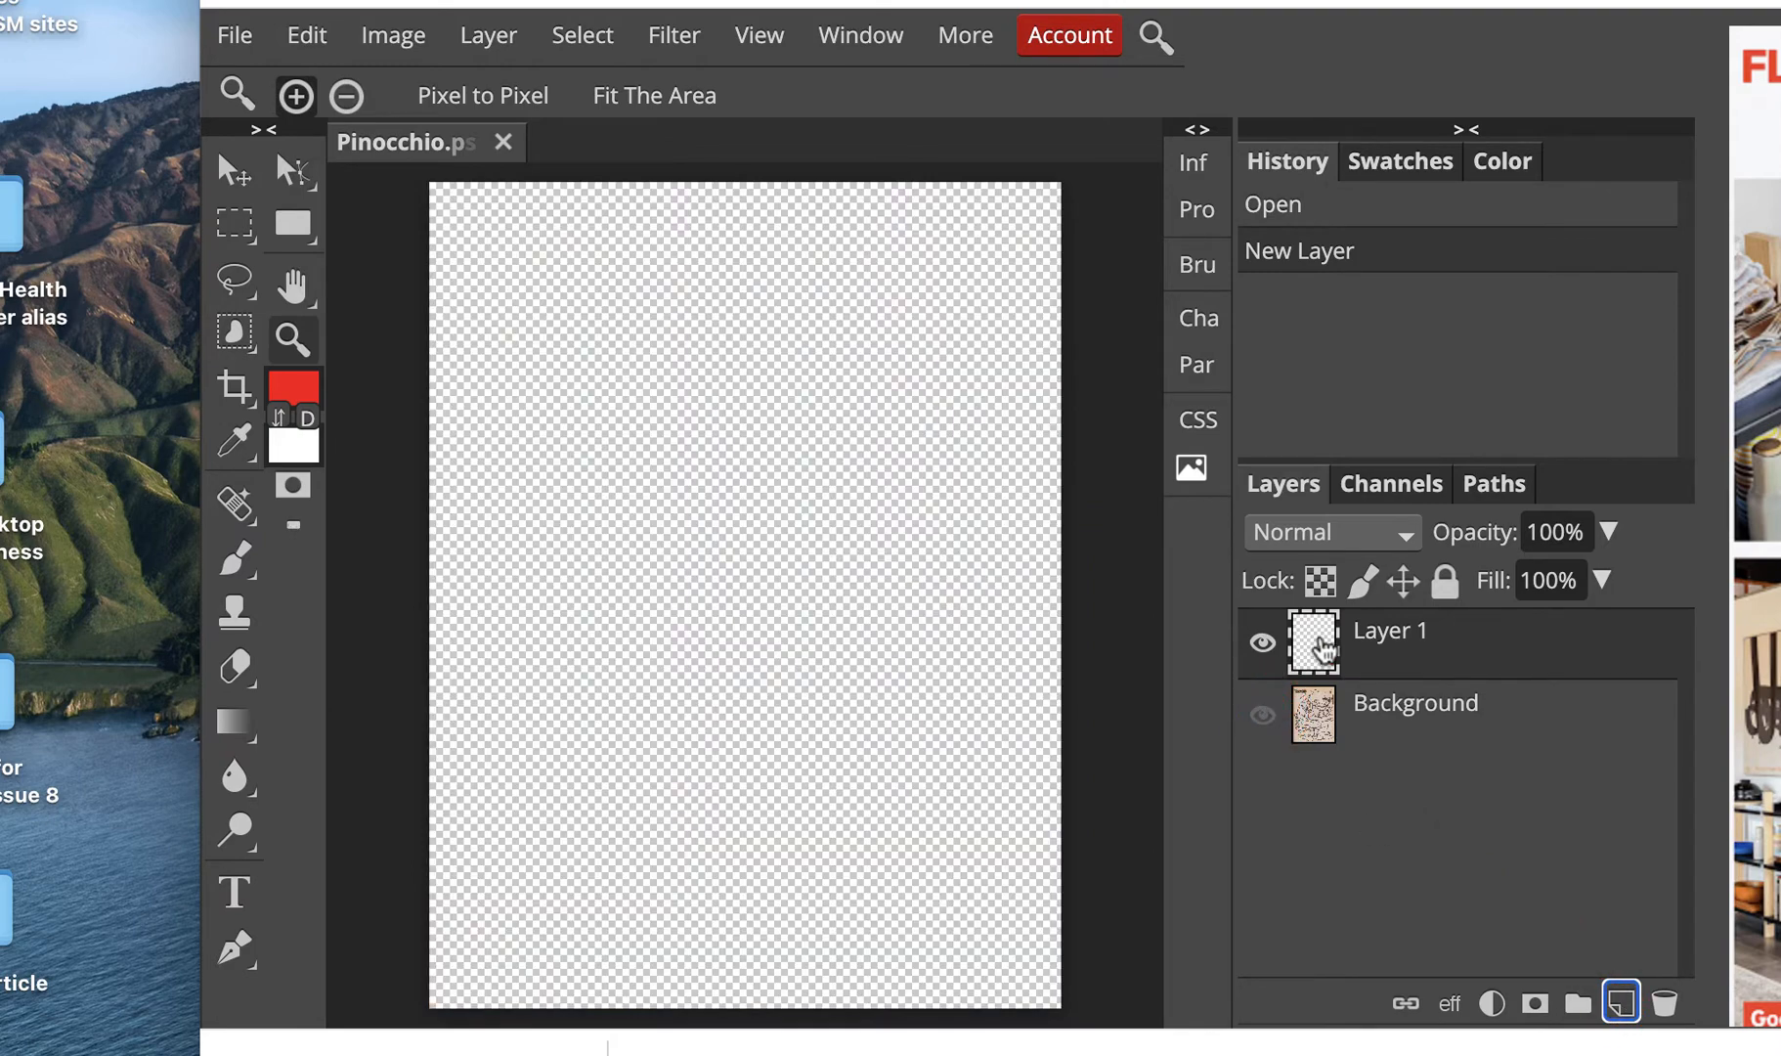
click(1264, 720)
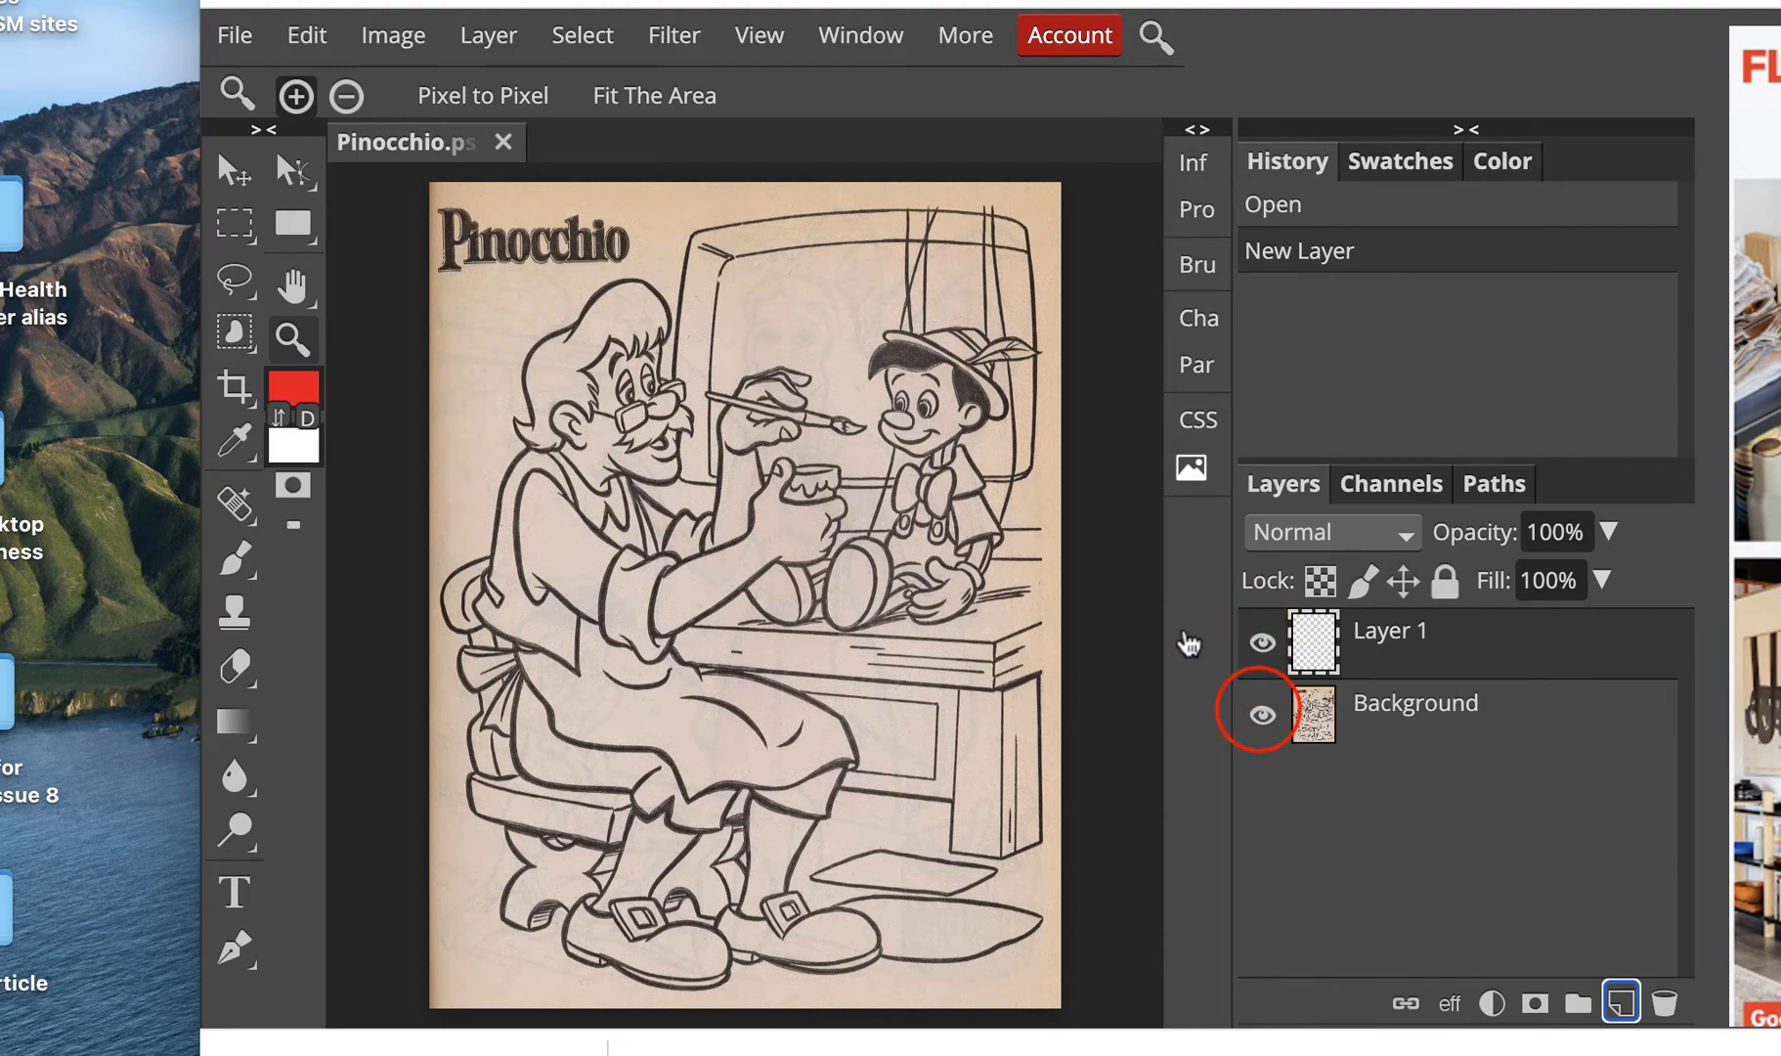
click(1261, 717)
click(1262, 718)
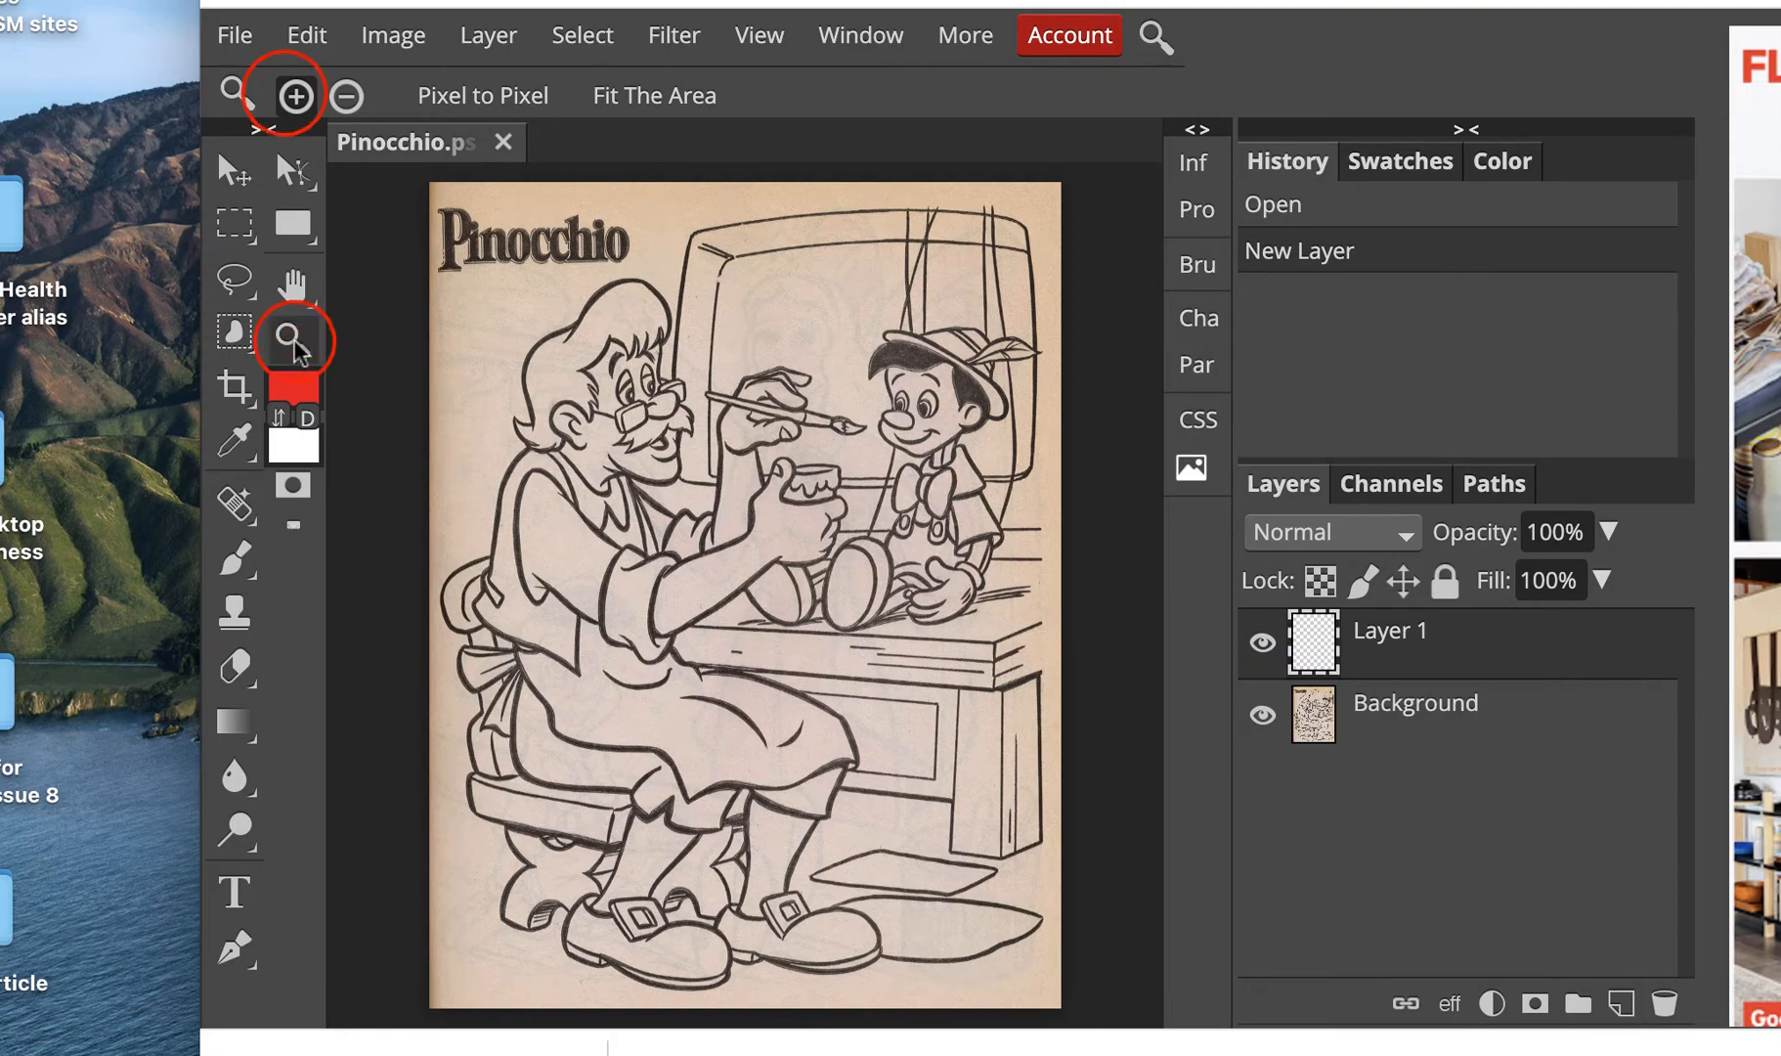
Step: Zoom in on Geppetto's head, choose the Brush tool and set the foreground colour to yellow
click(580, 334)
click(570, 339)
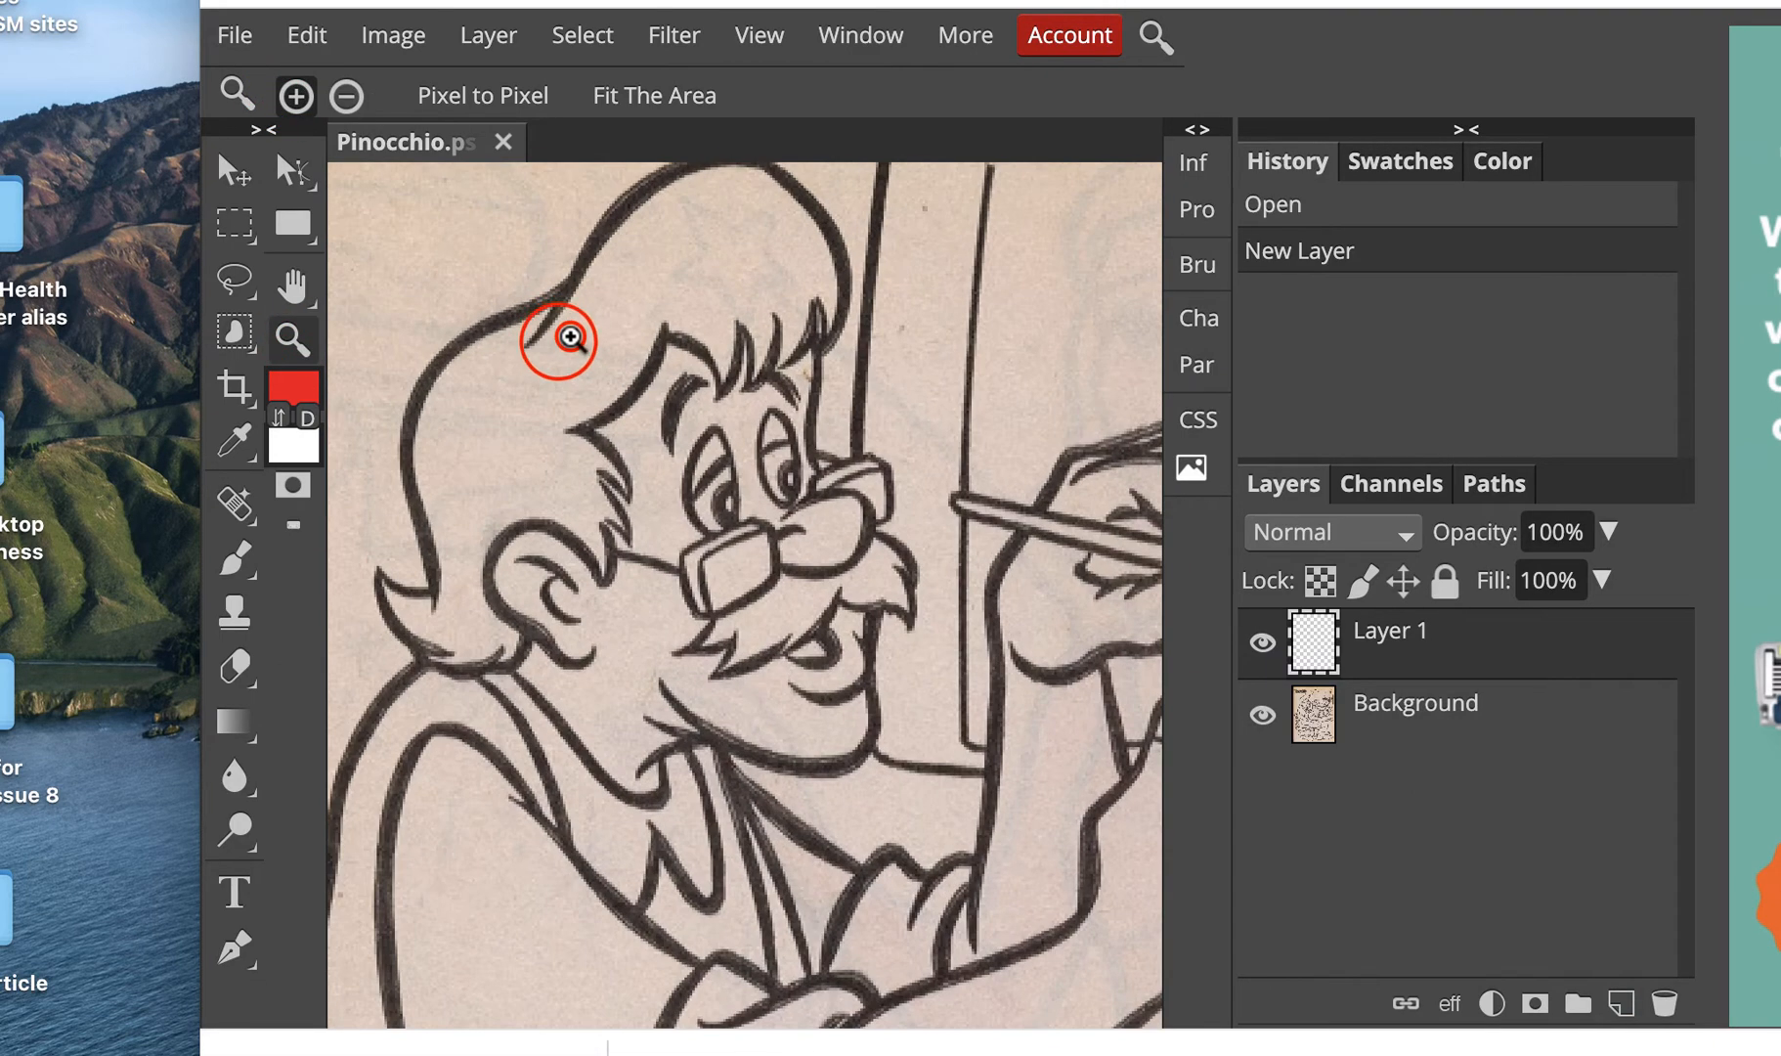
click(567, 344)
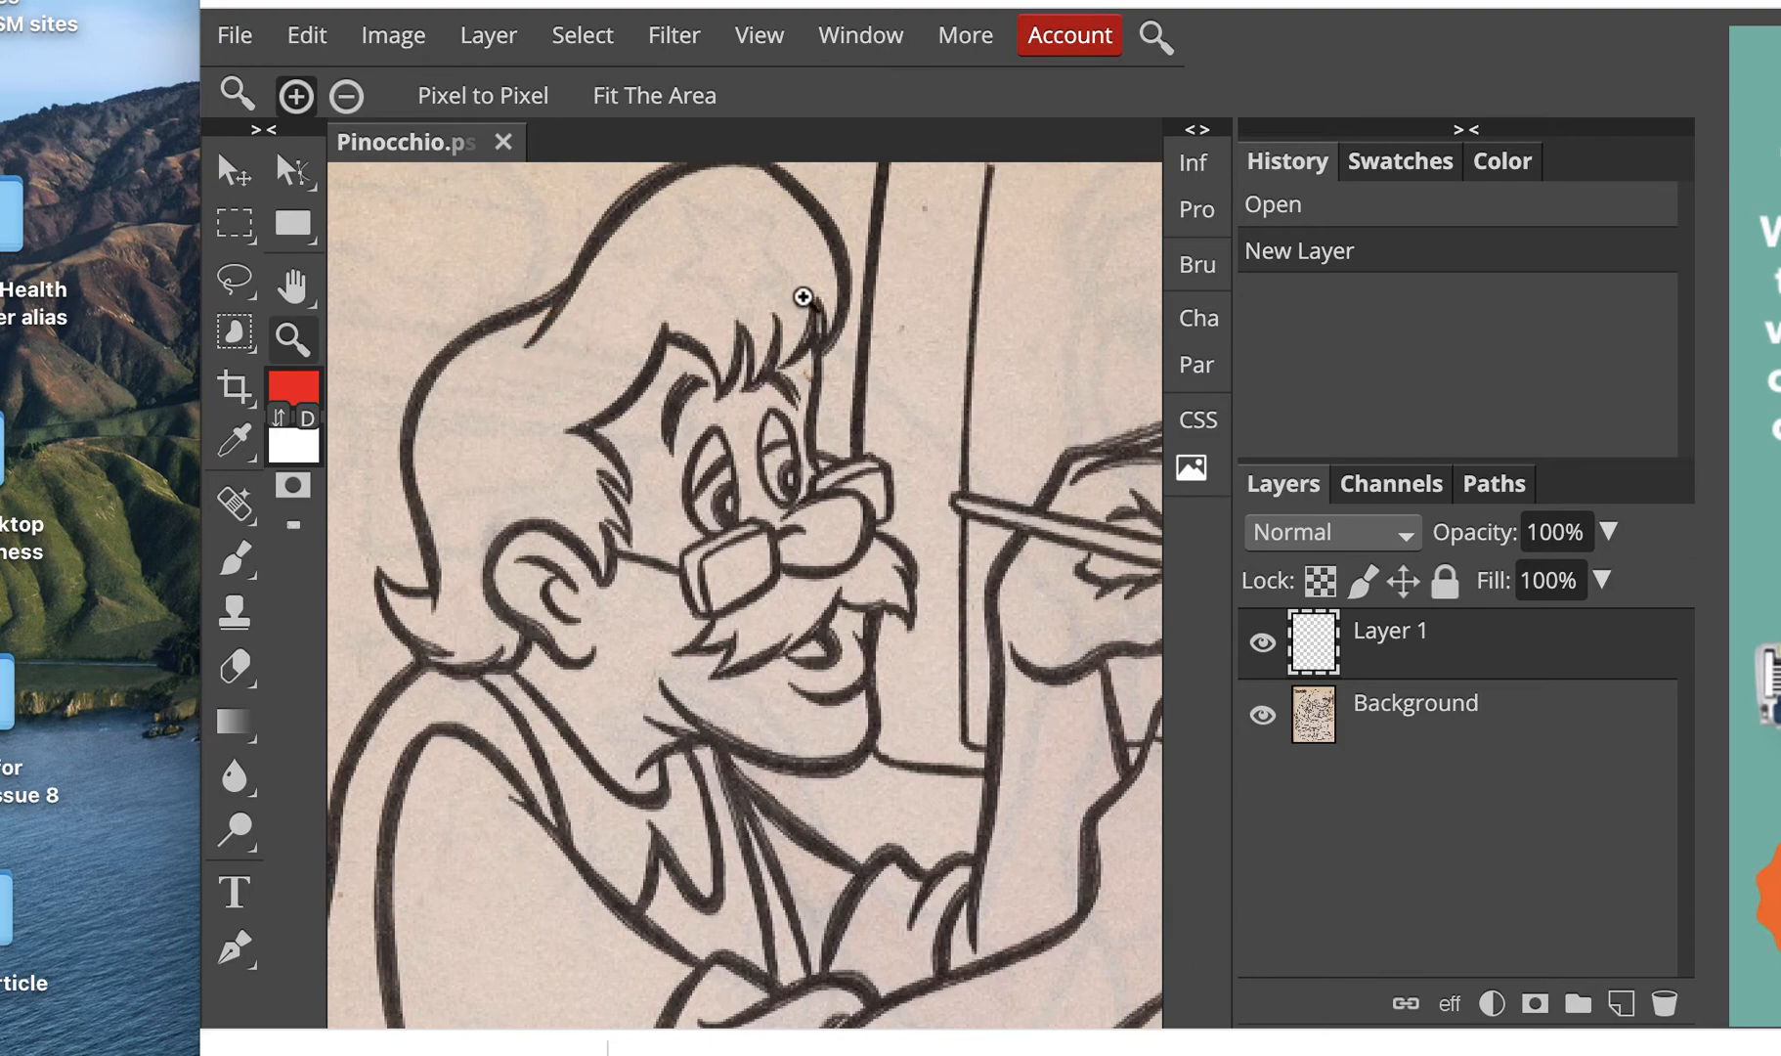
click(292, 285)
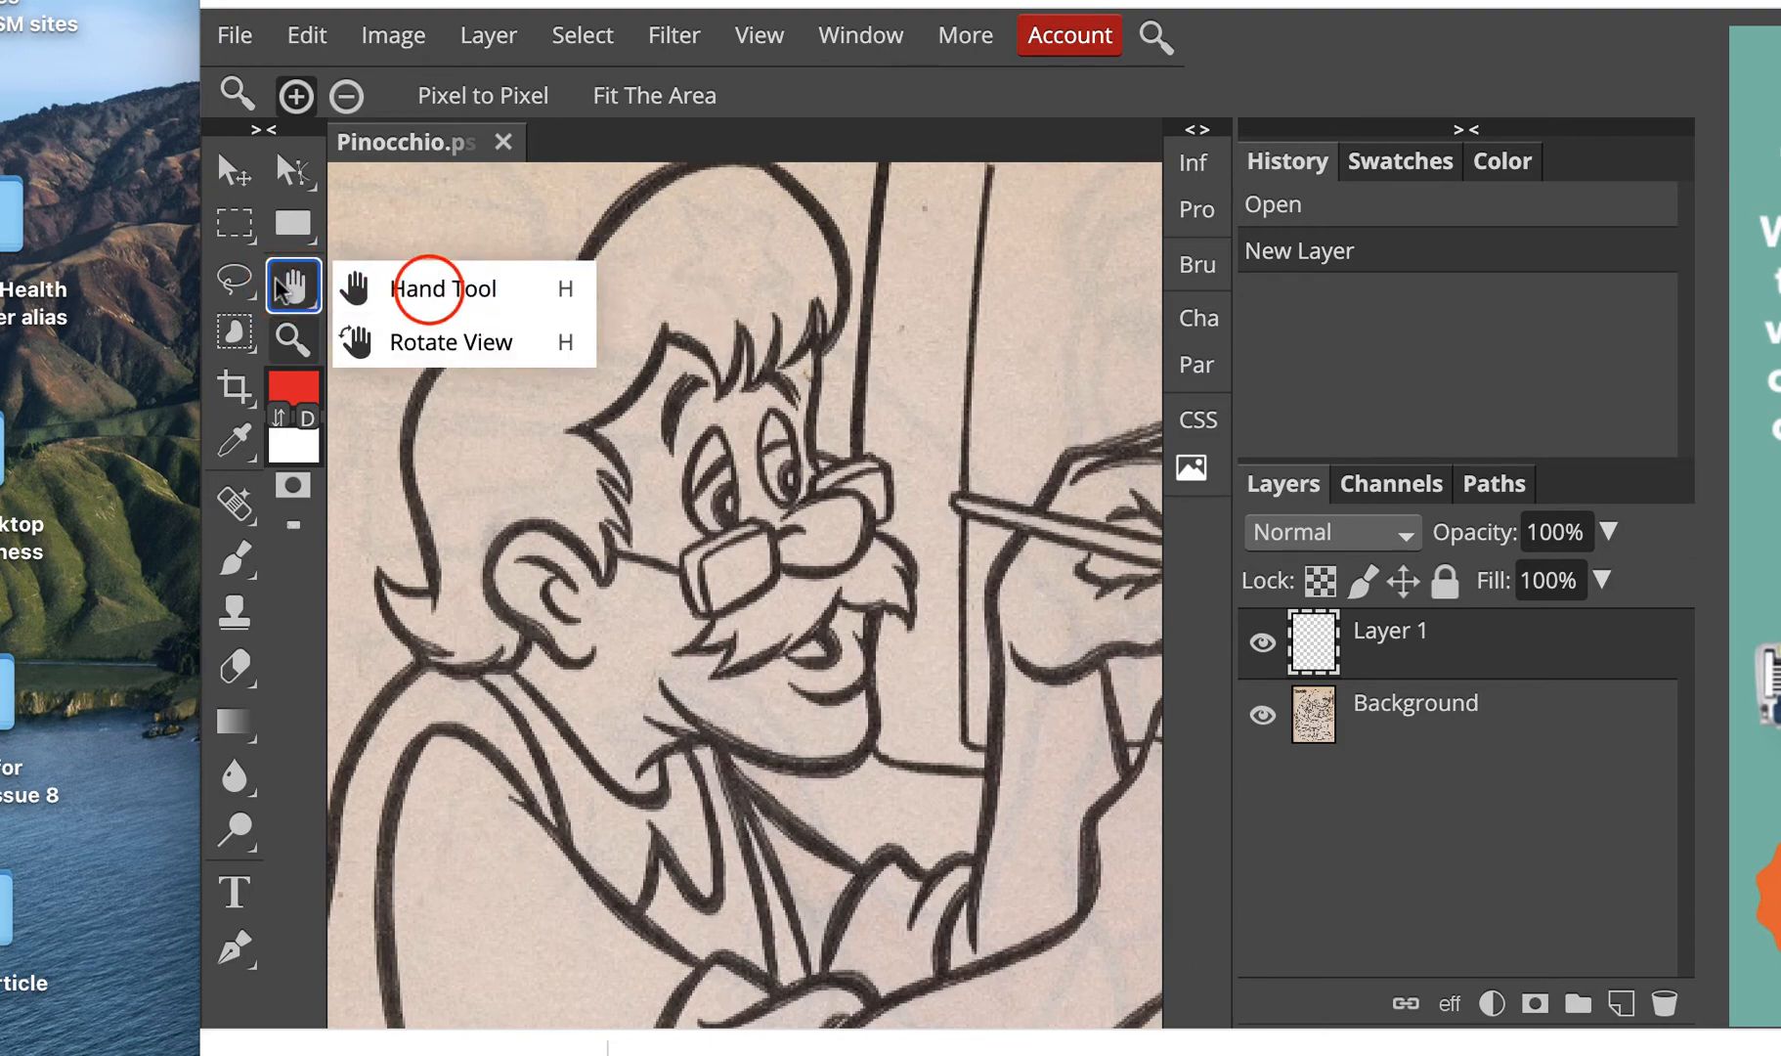
click(429, 290)
drag(562, 331, 648, 385)
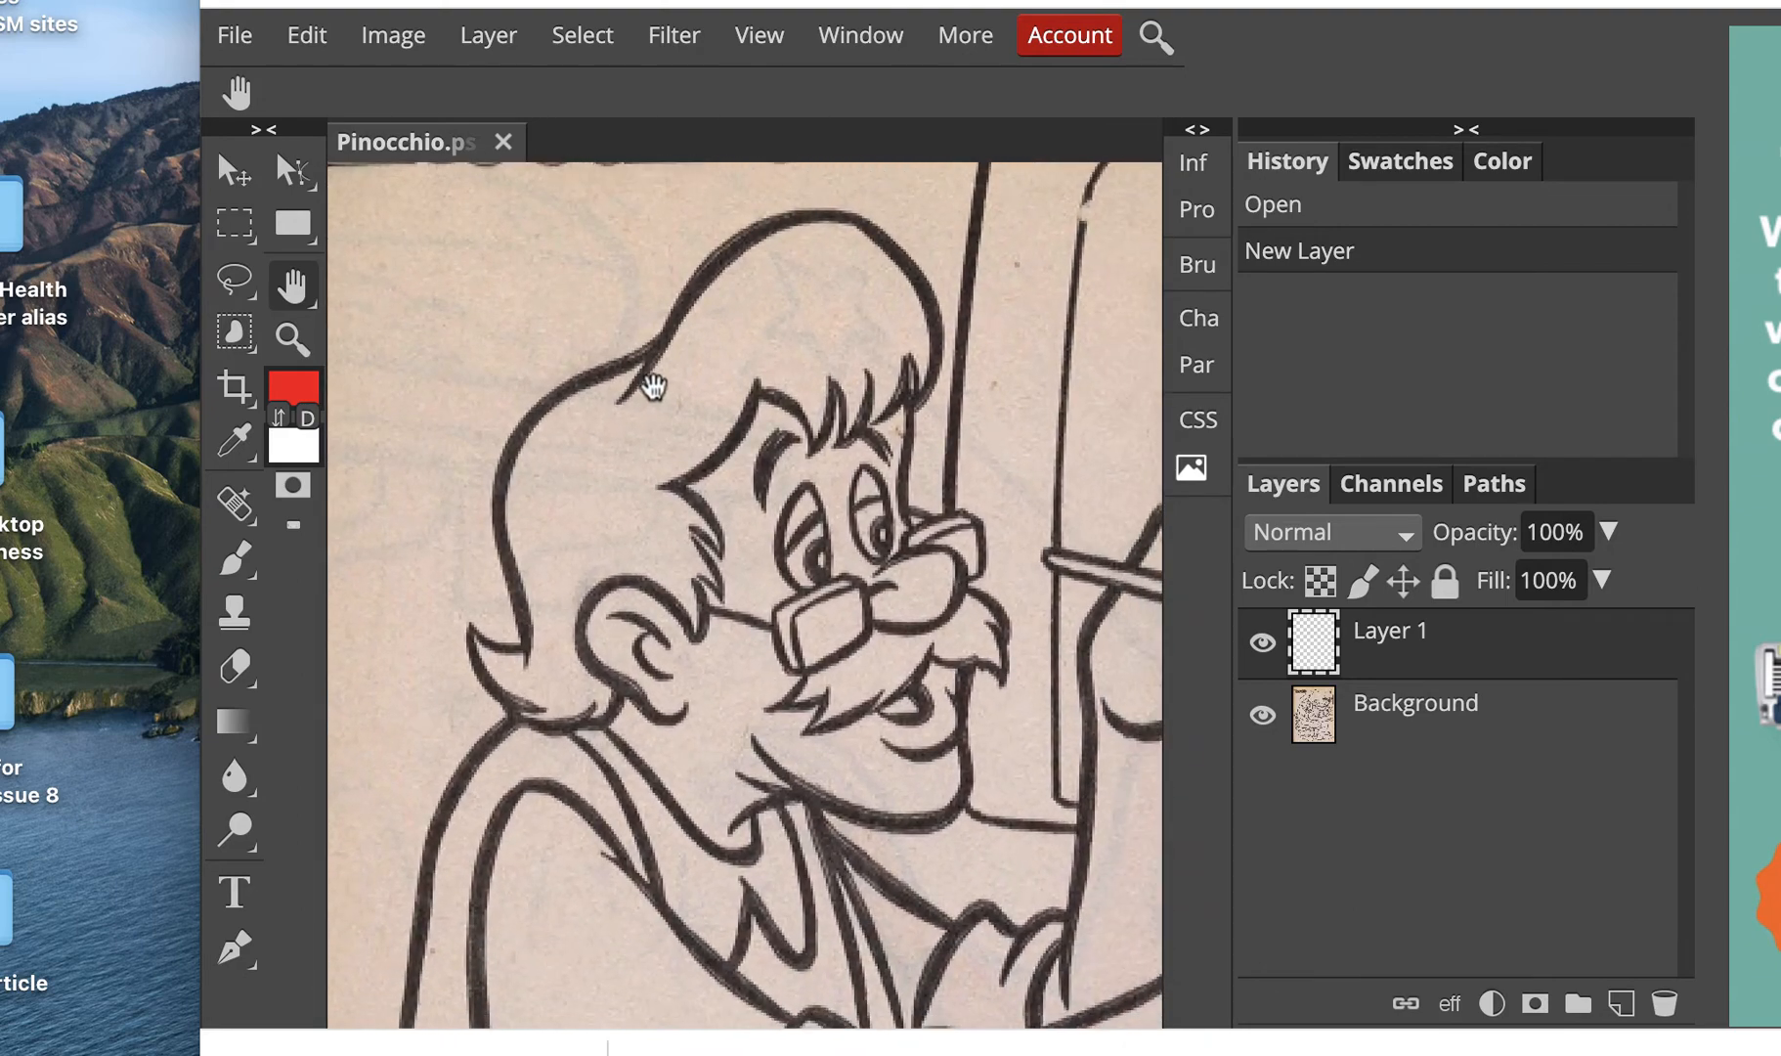
click(235, 560)
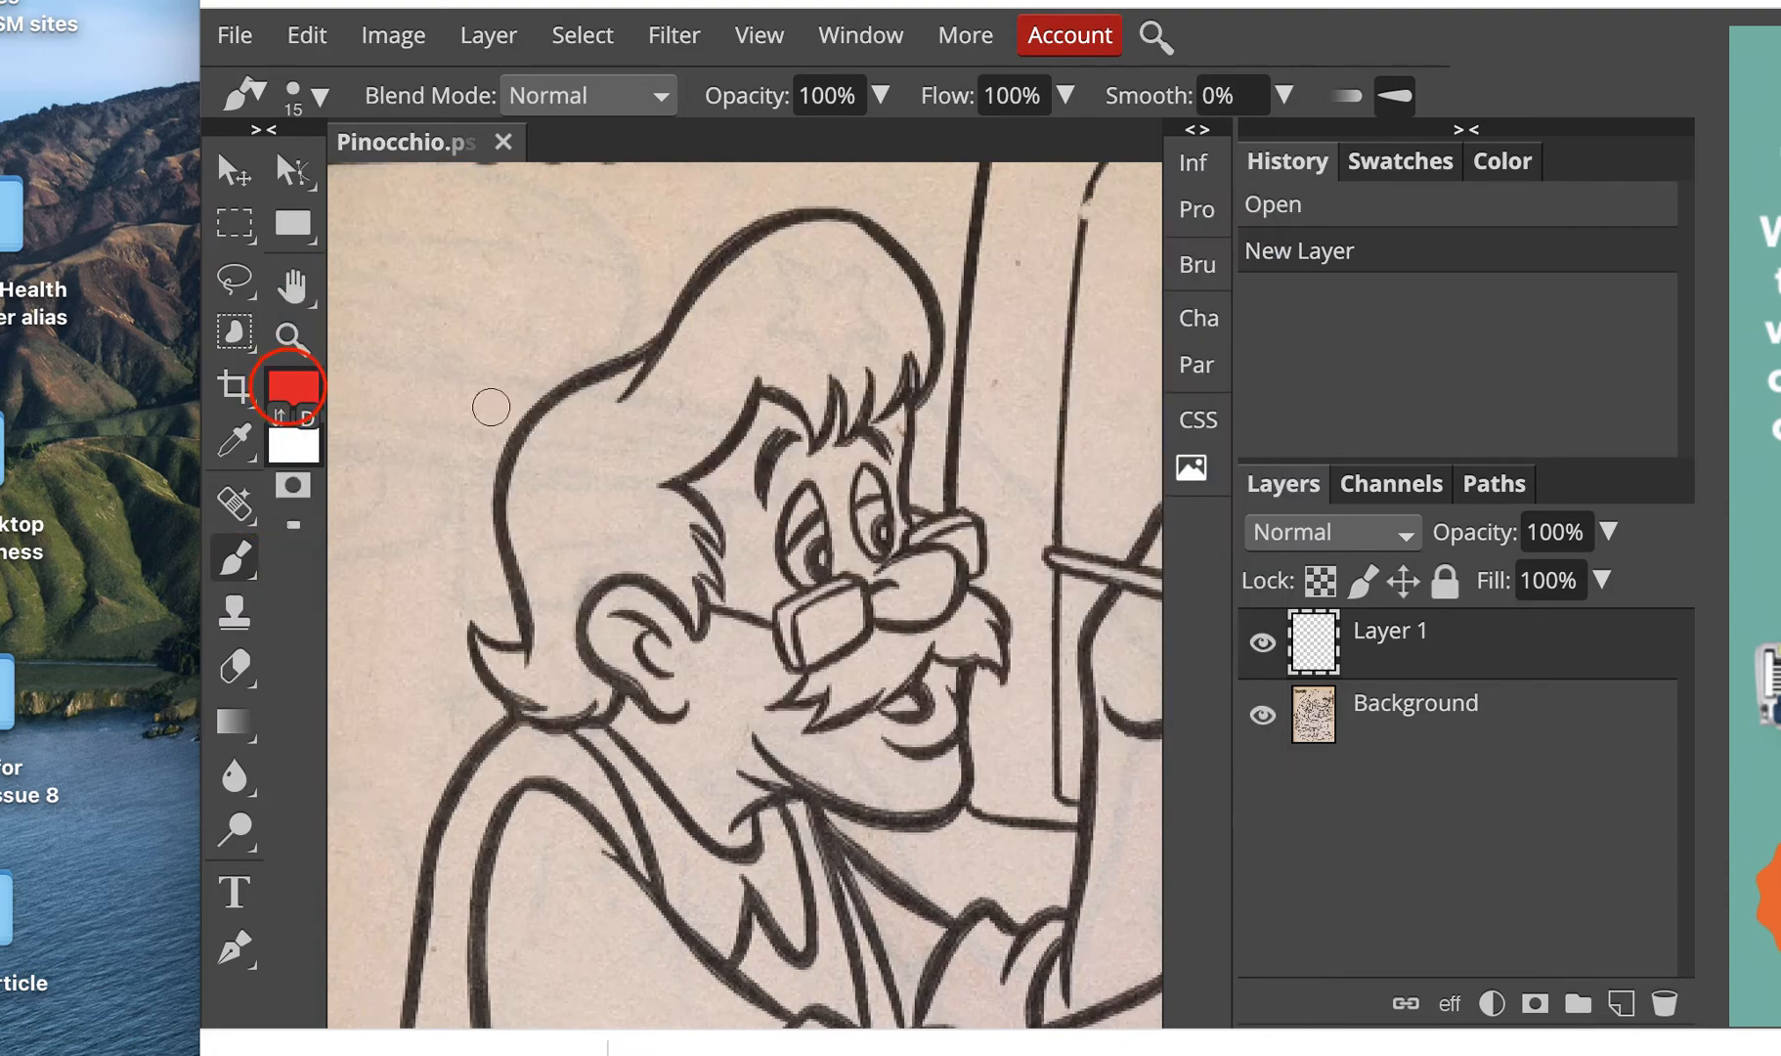
click(290, 391)
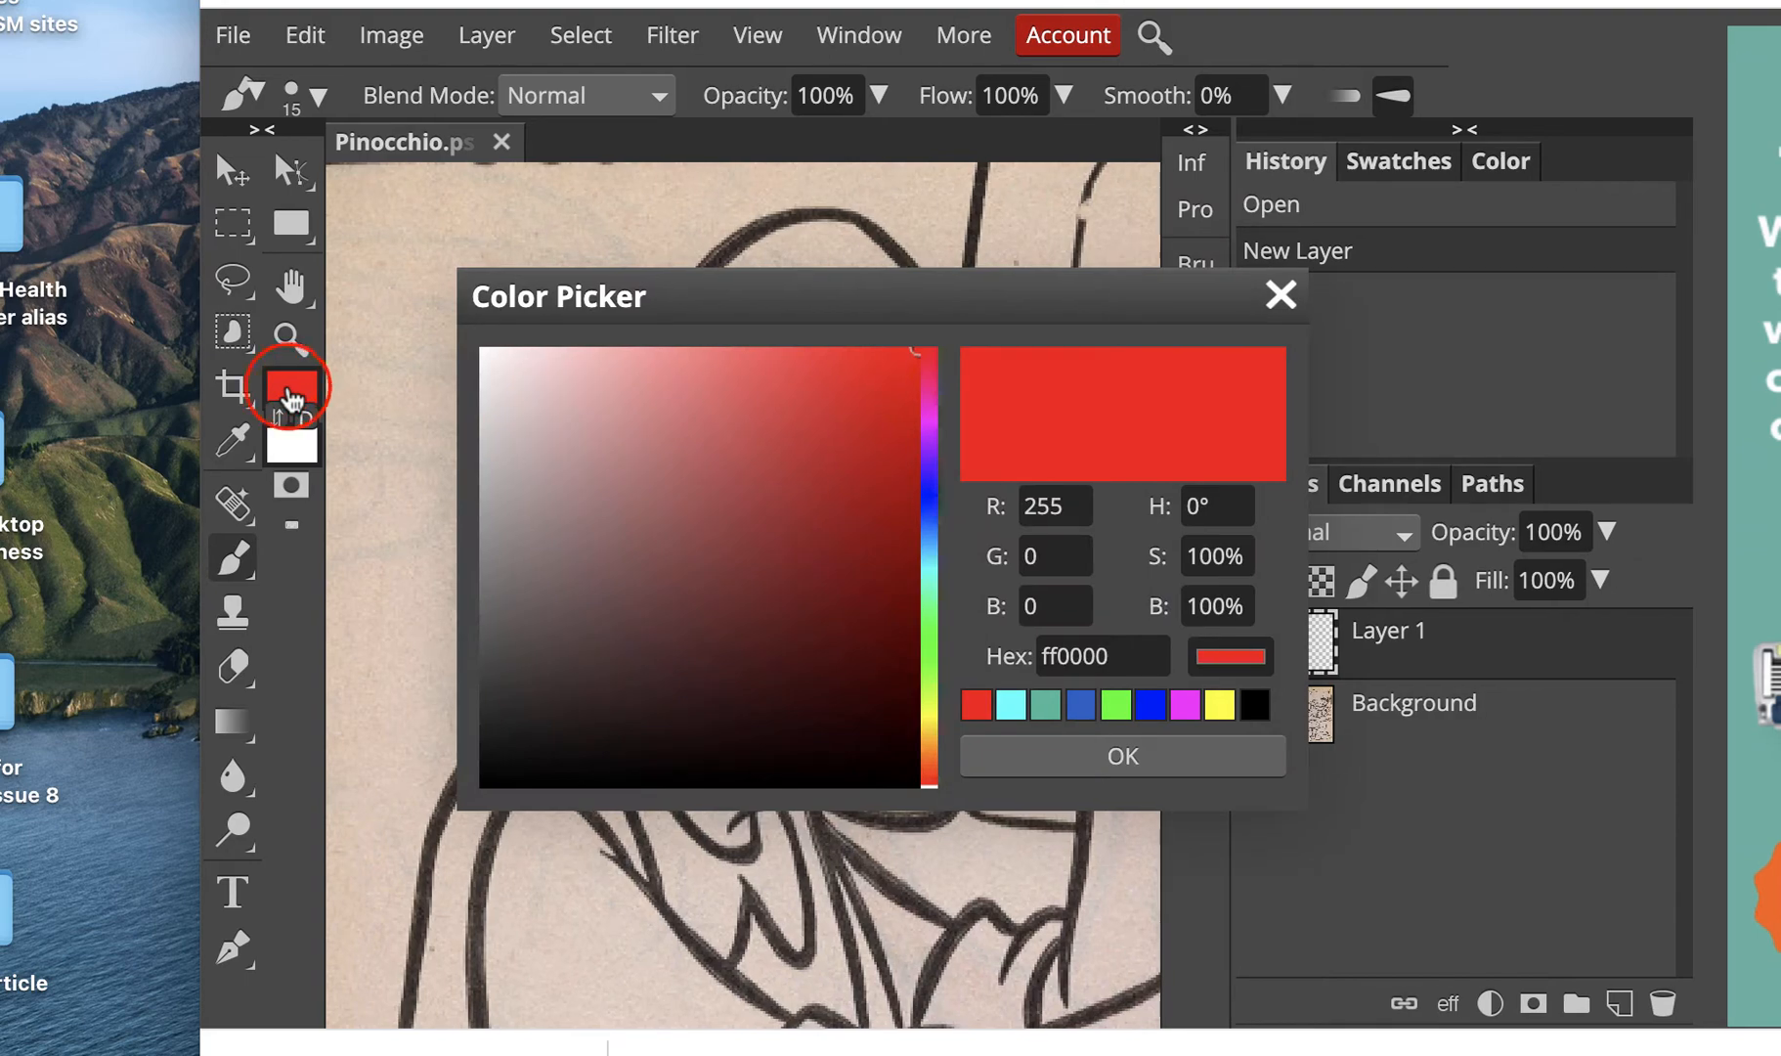
click(1221, 704)
click(1158, 756)
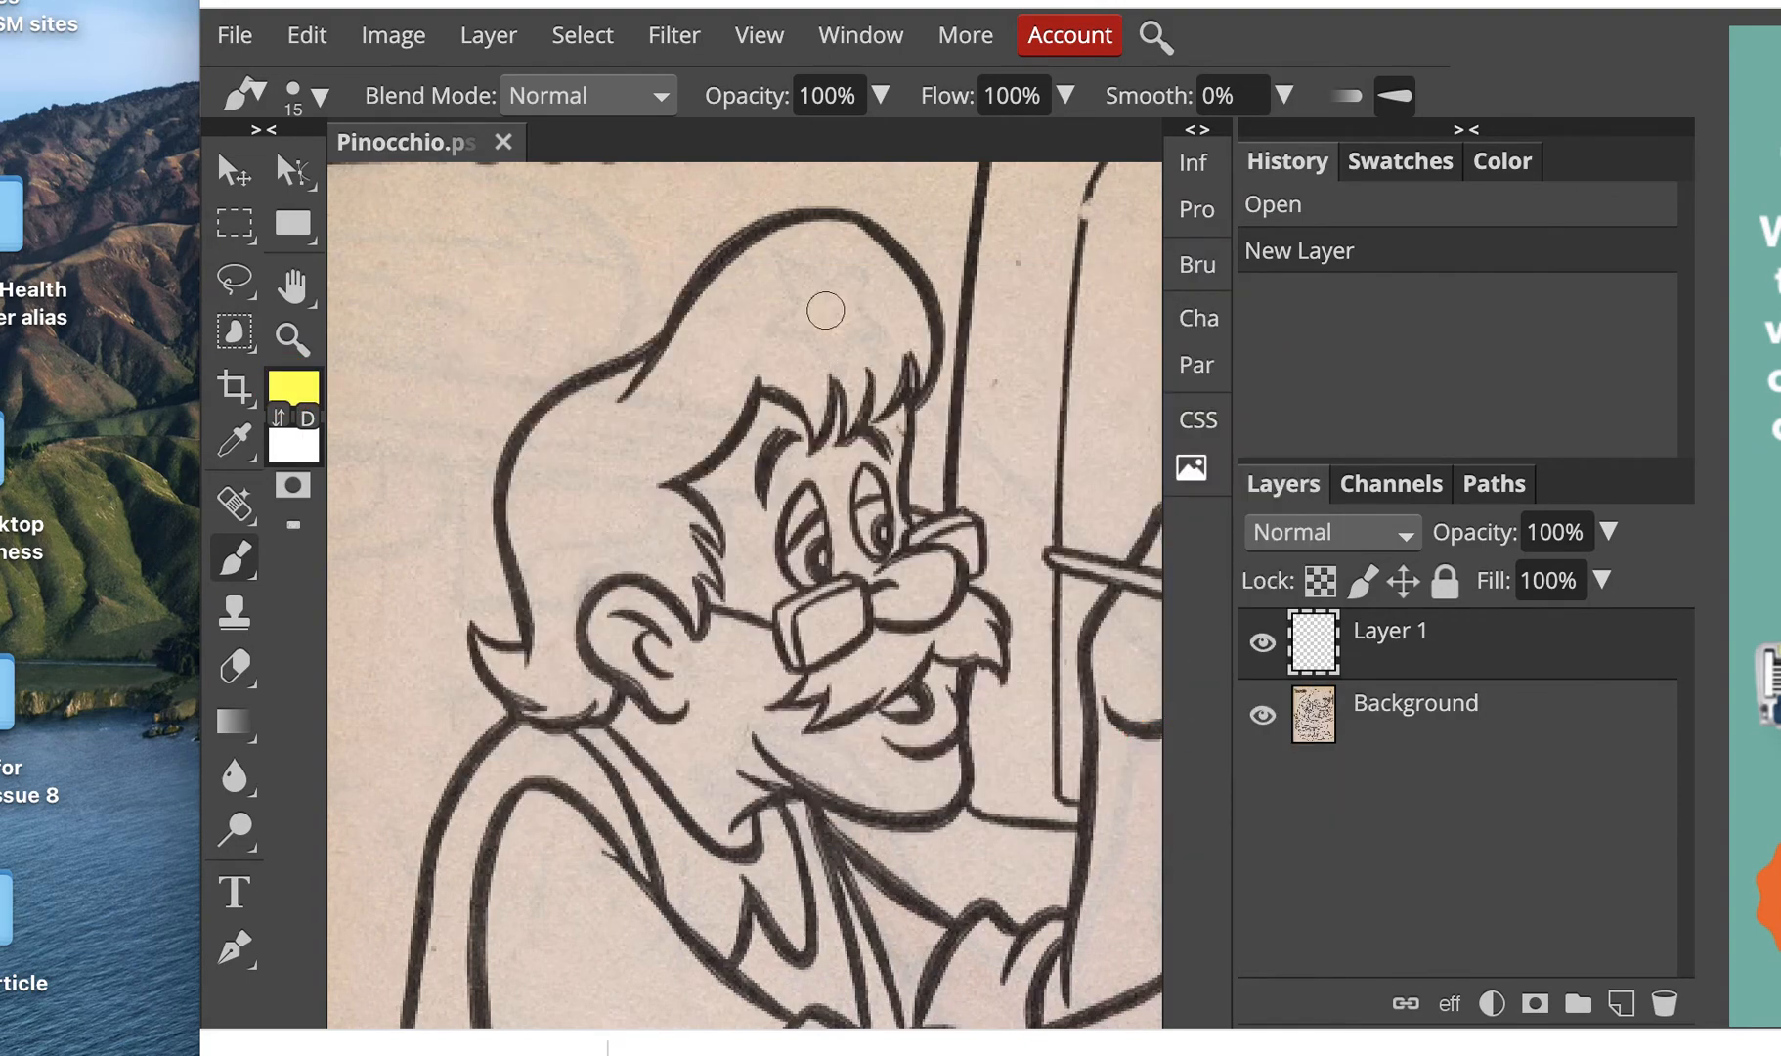
Step: Paint yellow over the top of Geppetto's hair, shrinking the brush to fill between the strands
mouse_move(907, 322)
mouse_down()
mouse_move(844, 241)
mouse_move(790, 233)
mouse_move(656, 399)
mouse_move(823, 262)
mouse_move(652, 408)
mouse_move(862, 299)
mouse_move(917, 344)
mouse_up()
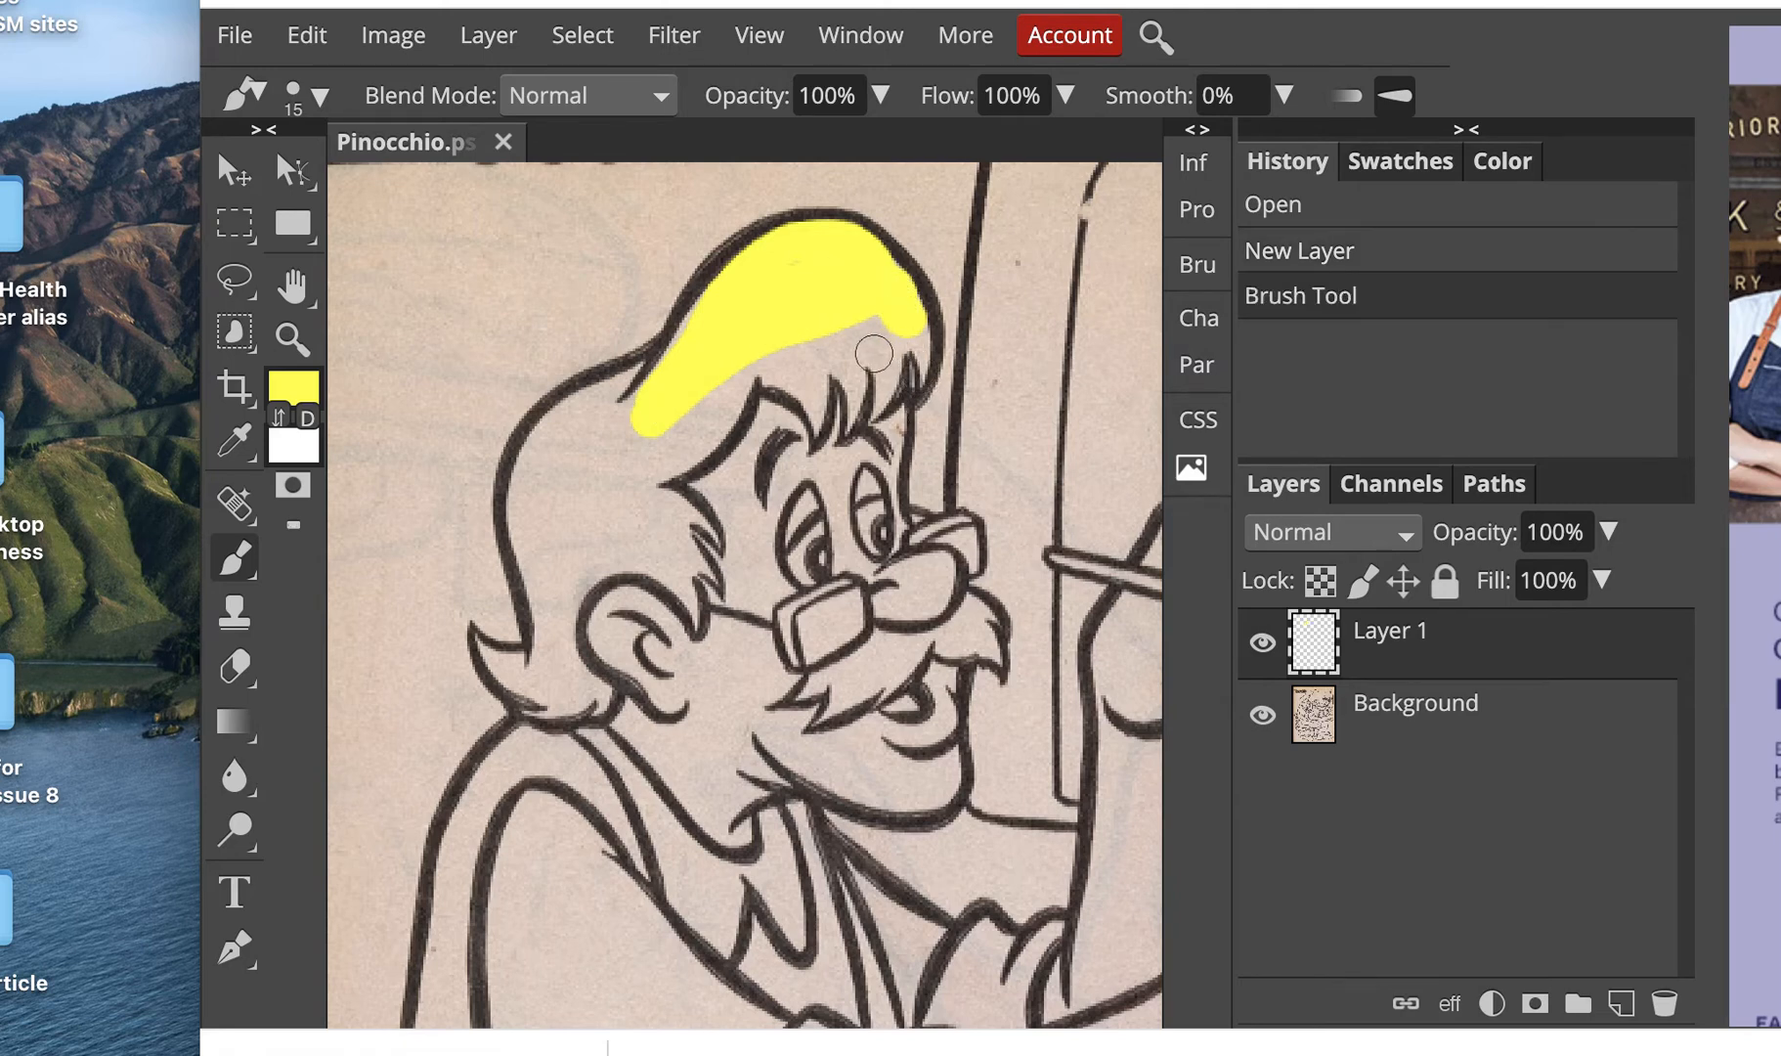
key(bracketleft)
scroll(872, 352, down, 1)
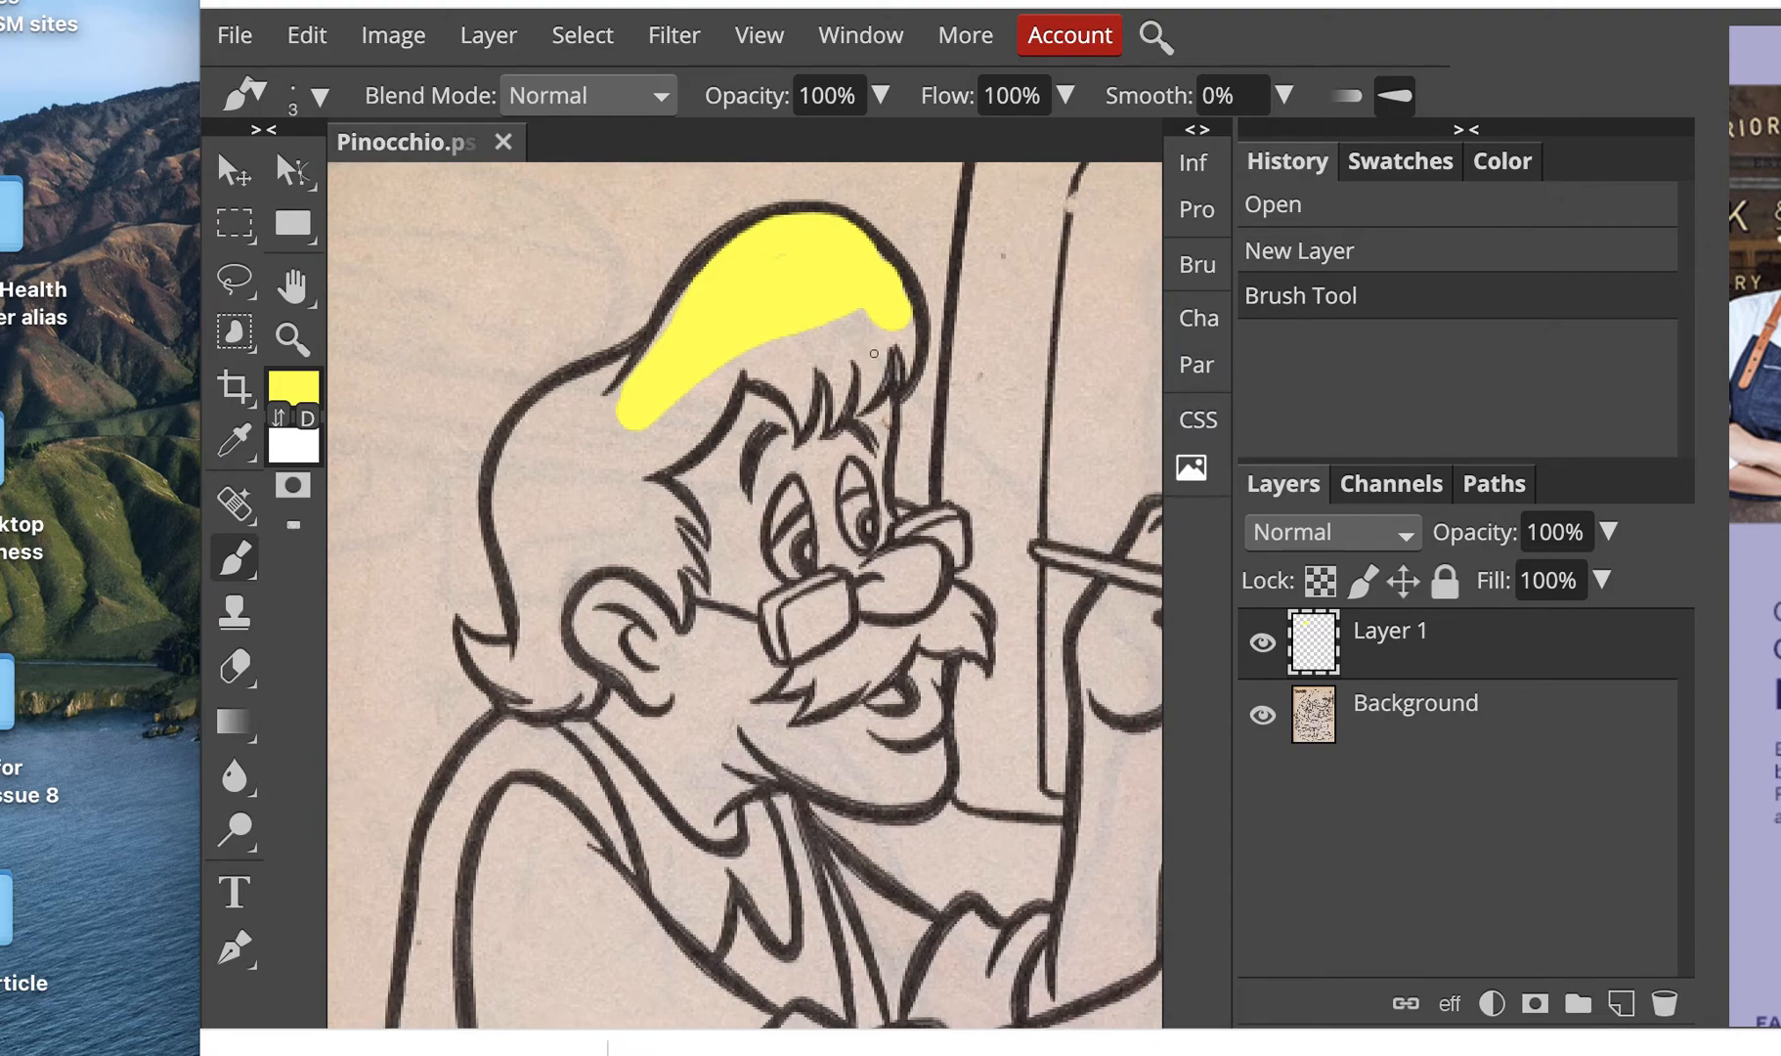
scroll(875, 358, up, 2)
scroll(876, 358, right, 2)
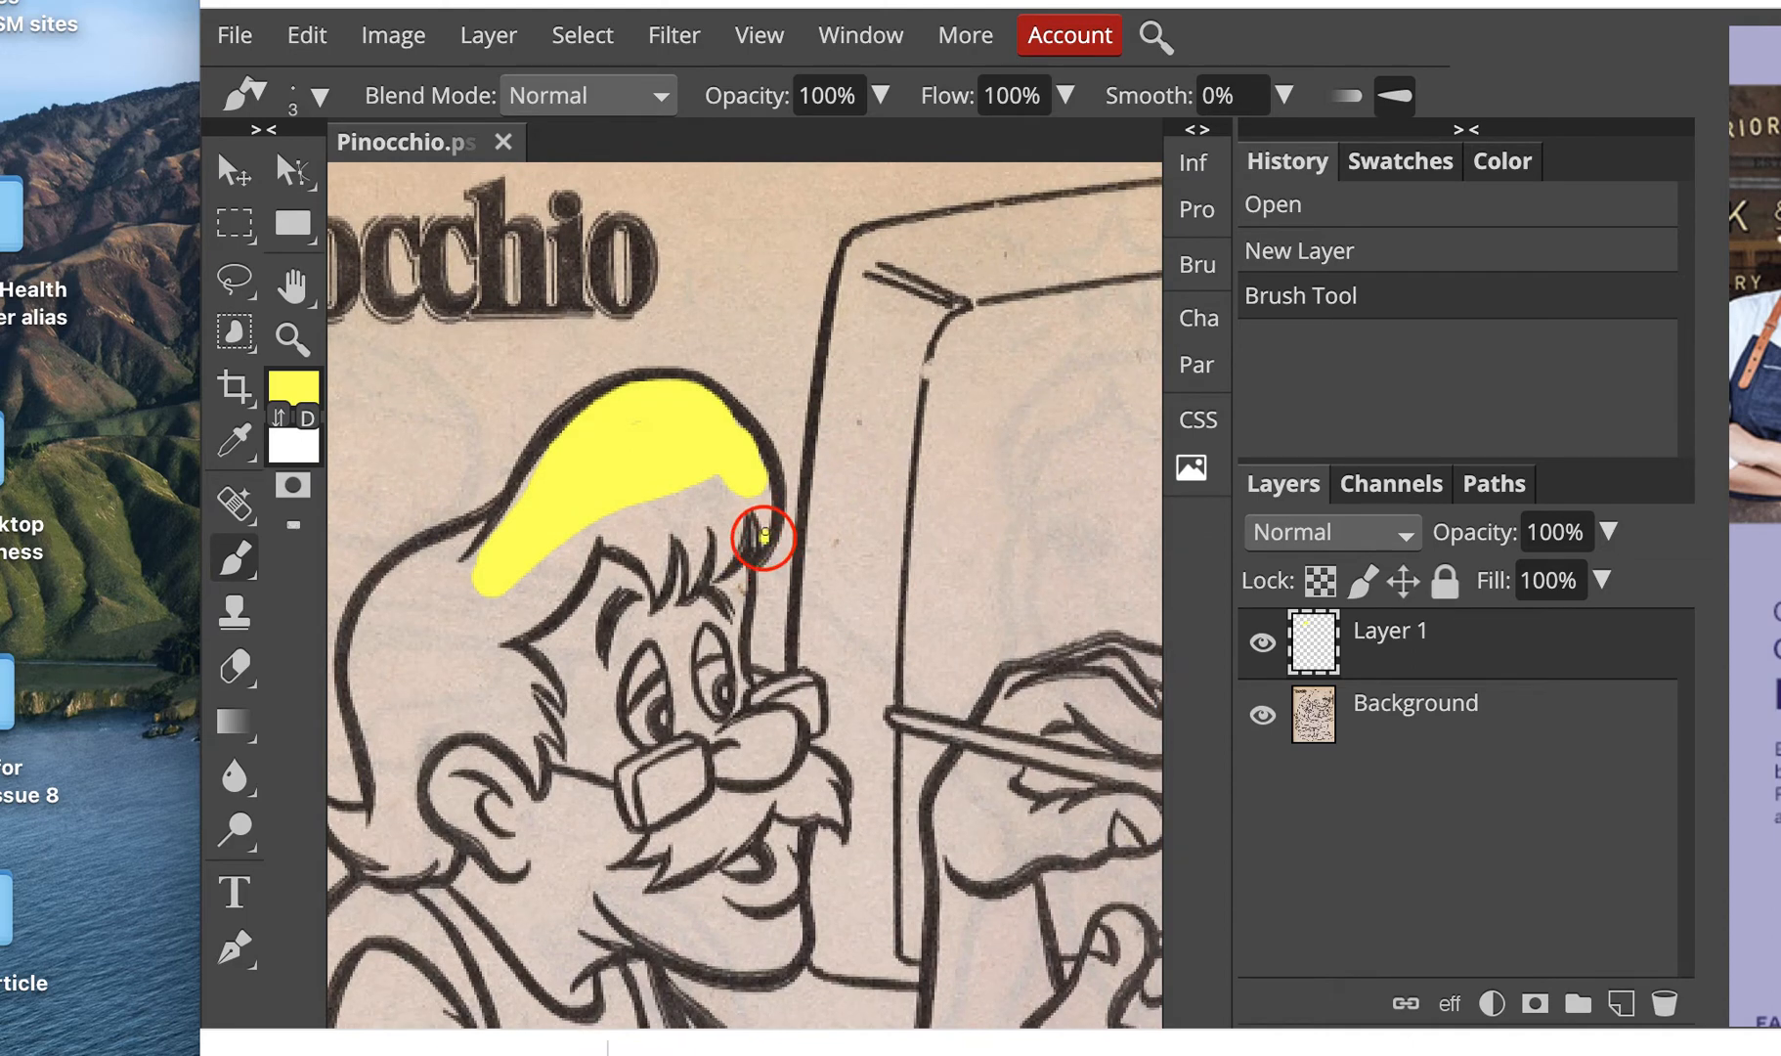
mouse_move(763, 536)
mouse_down()
mouse_move(763, 500)
mouse_move(721, 573)
mouse_up()
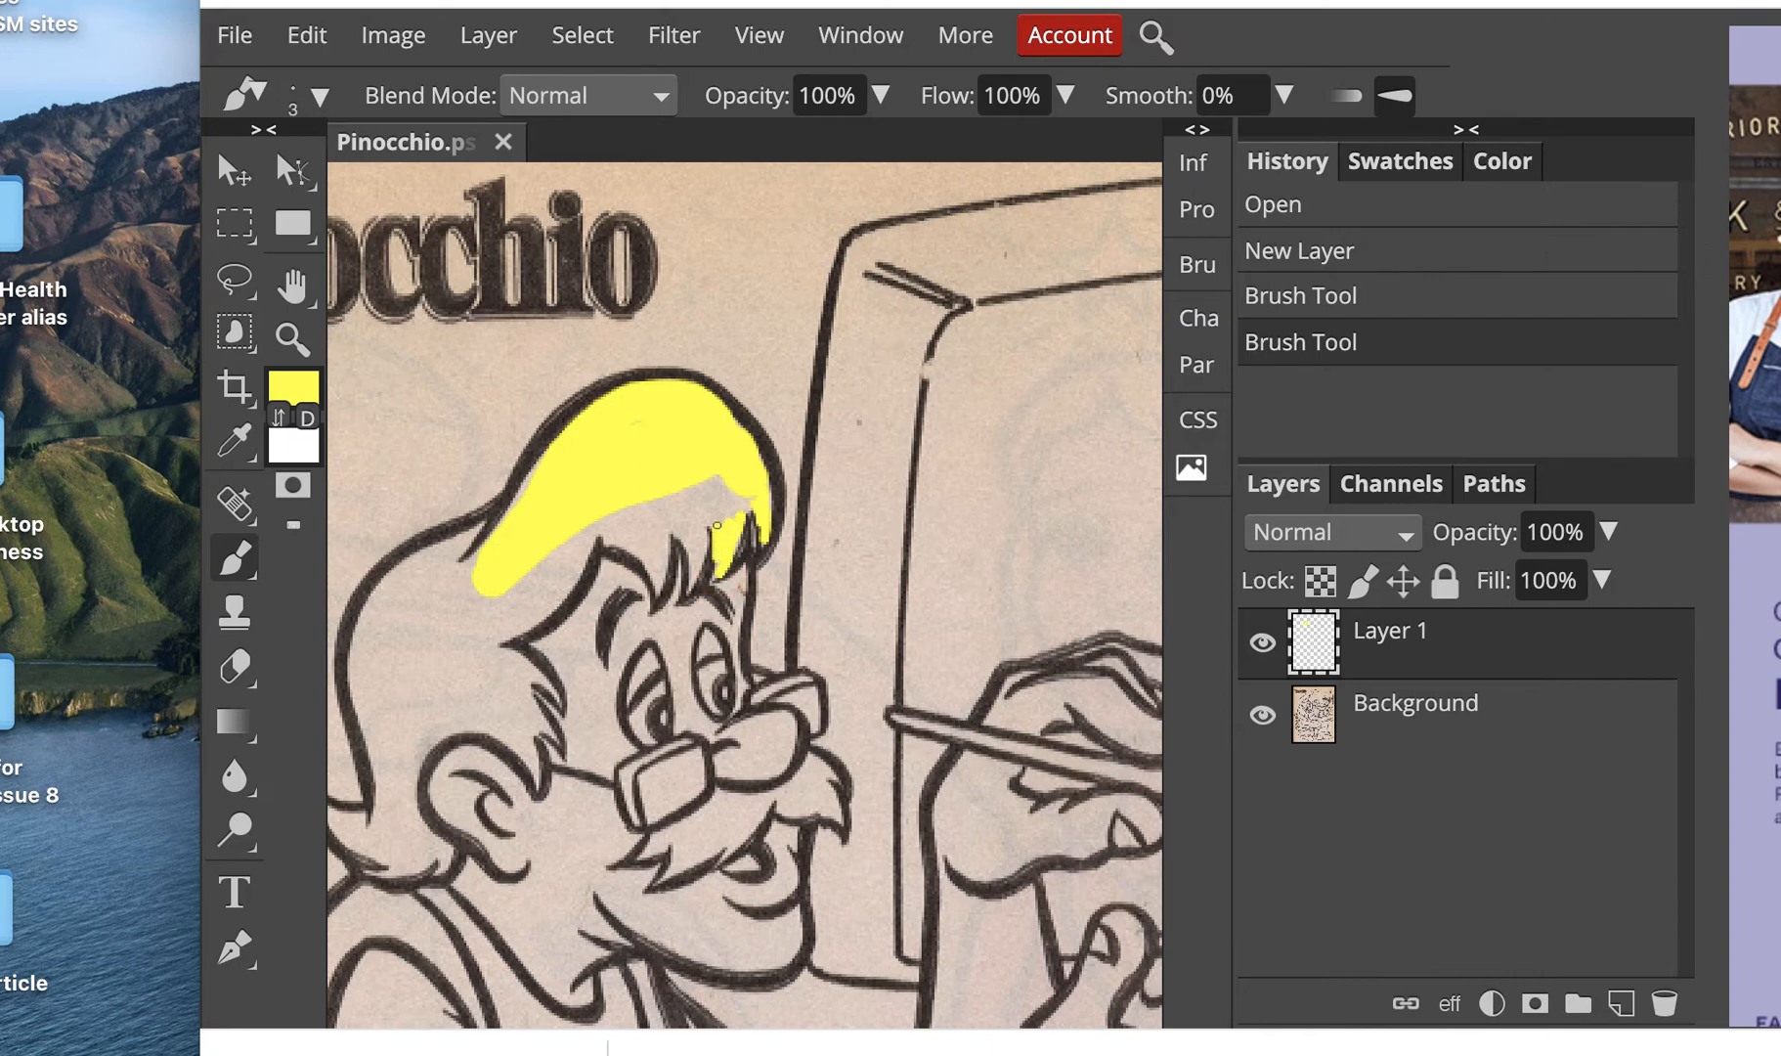
mouse_move(717, 525)
mouse_down()
mouse_move(690, 556)
mouse_move(700, 513)
mouse_move(648, 588)
mouse_up()
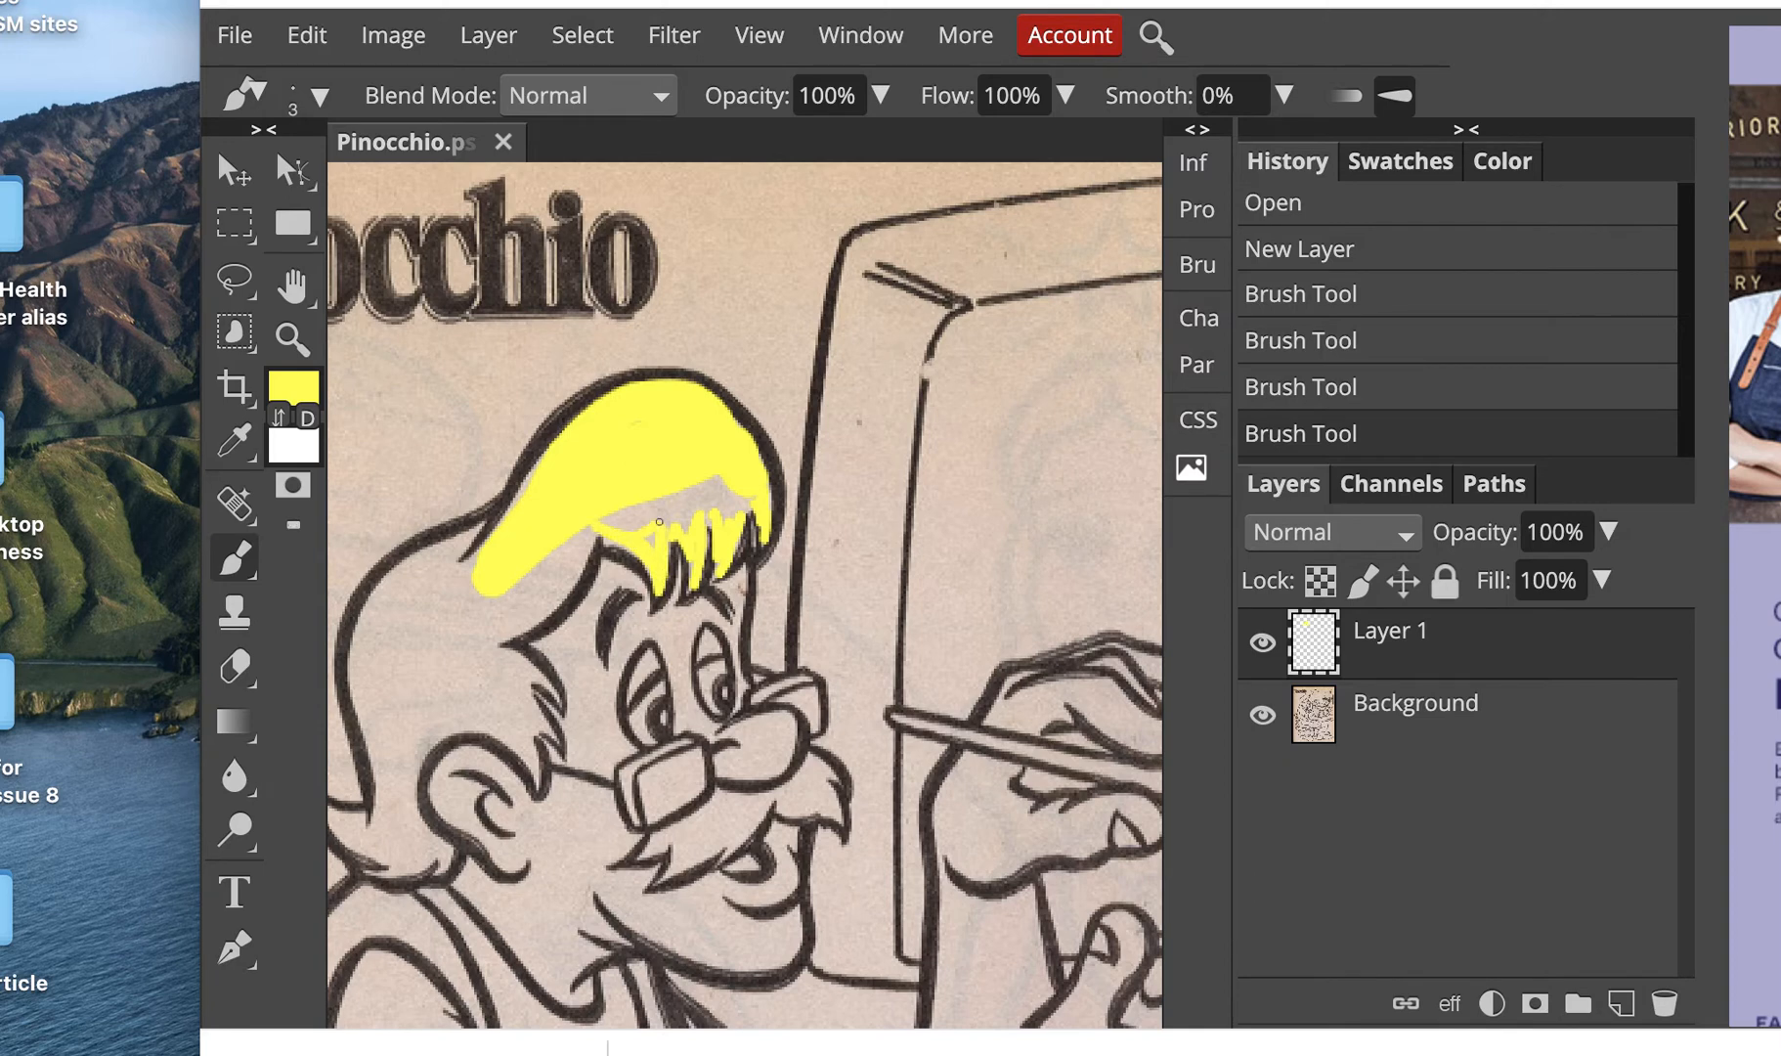
drag(589, 528, 590, 528)
Step: Enlarge the brush and paint the hair down the left side of Geppetto's head yellow
scroll(590, 528, left, 1)
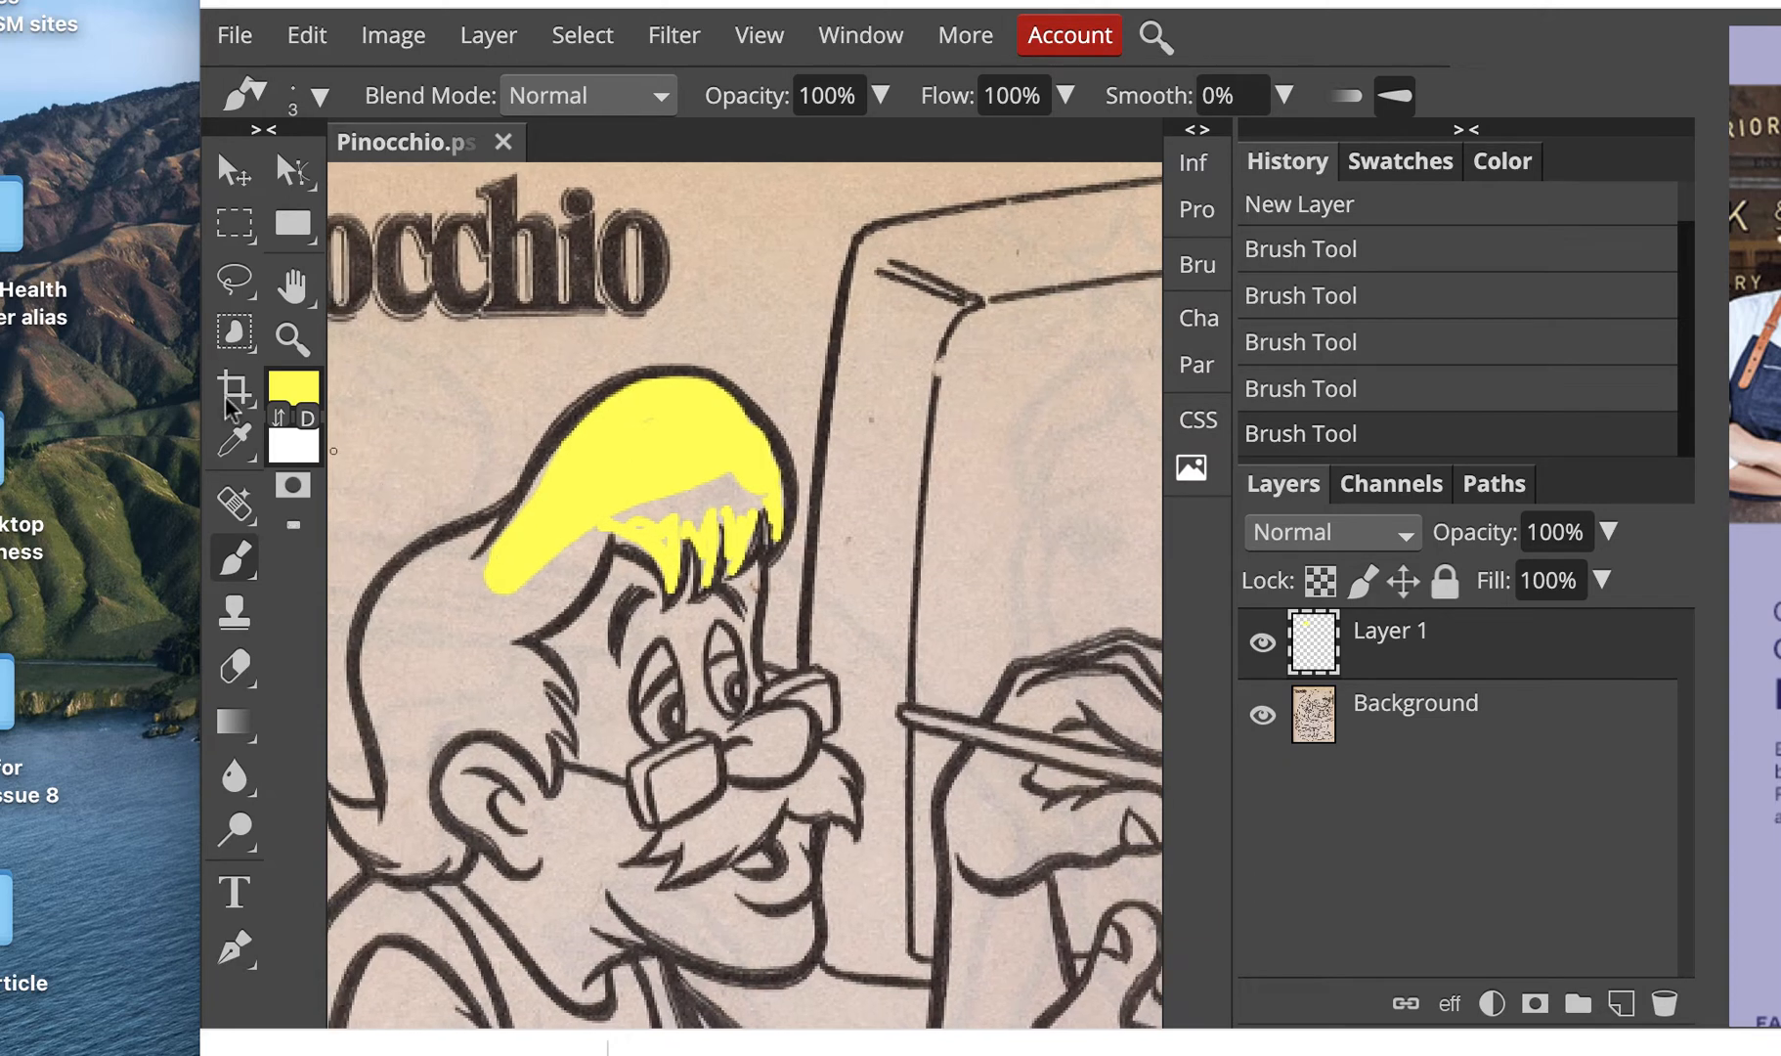
click(642, 437)
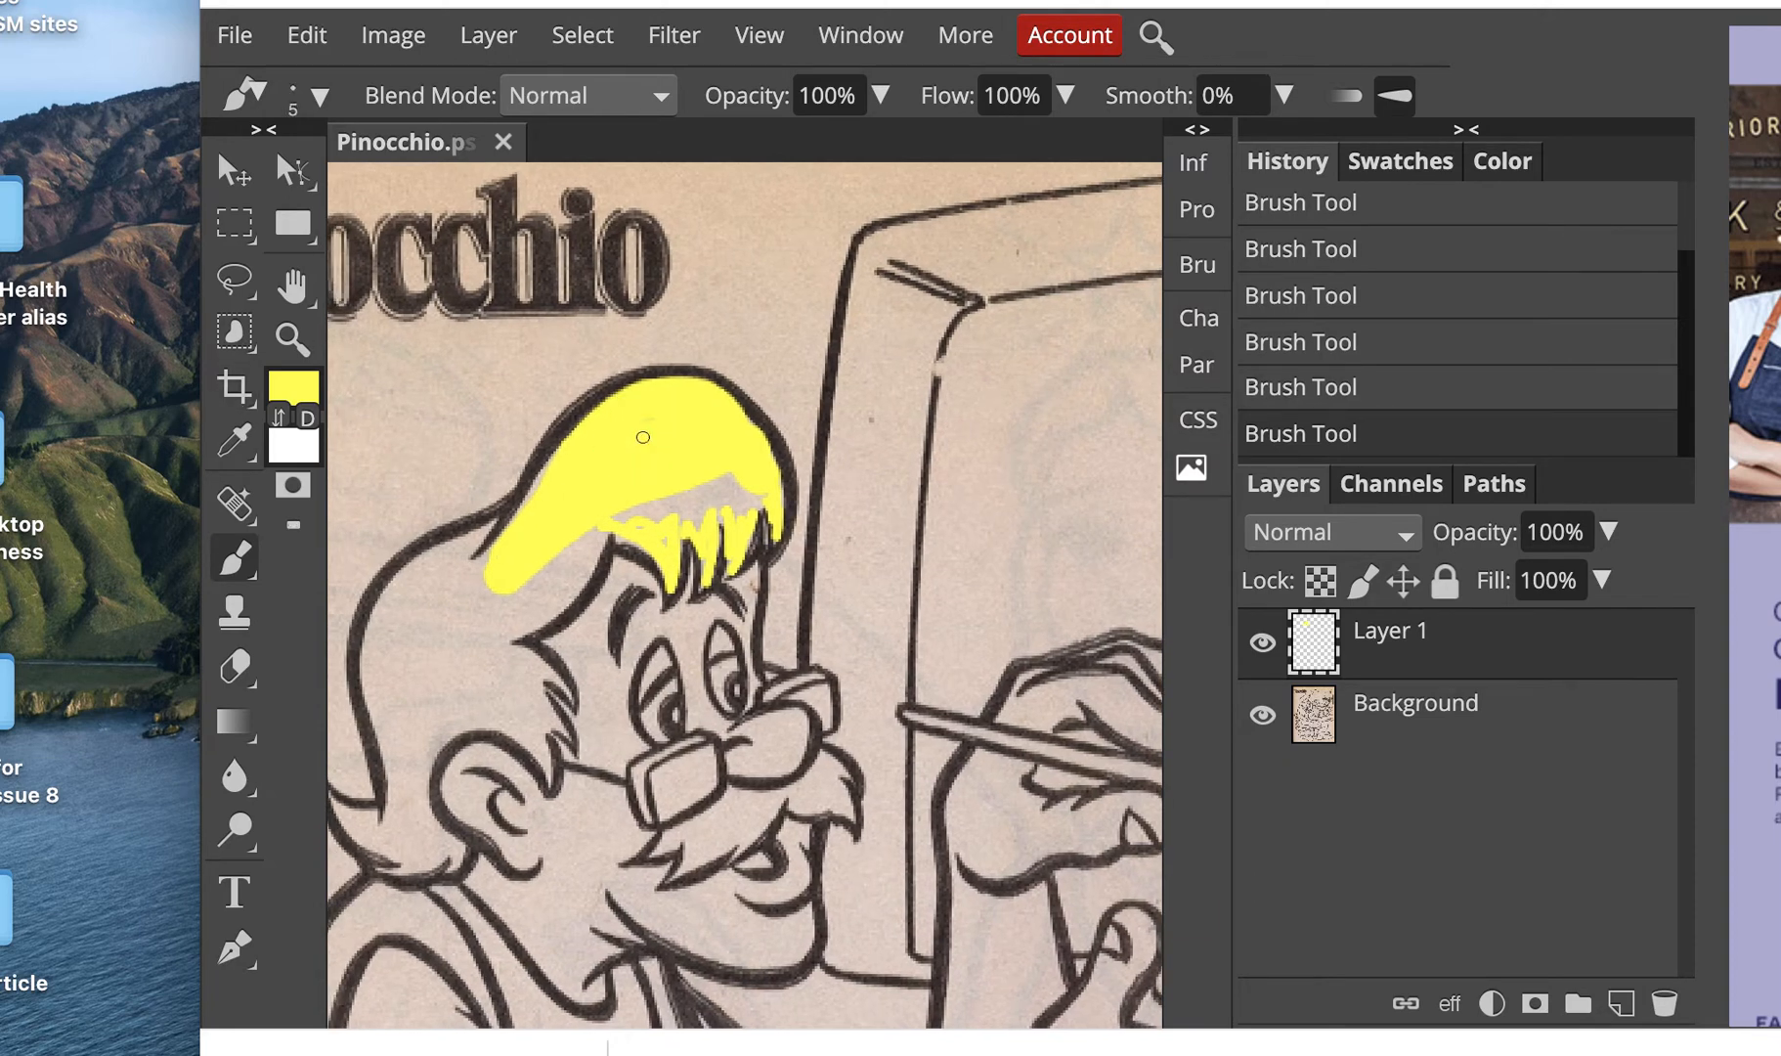
mouse_move(760, 493)
mouse_down()
mouse_move(729, 499)
mouse_move(745, 503)
mouse_up()
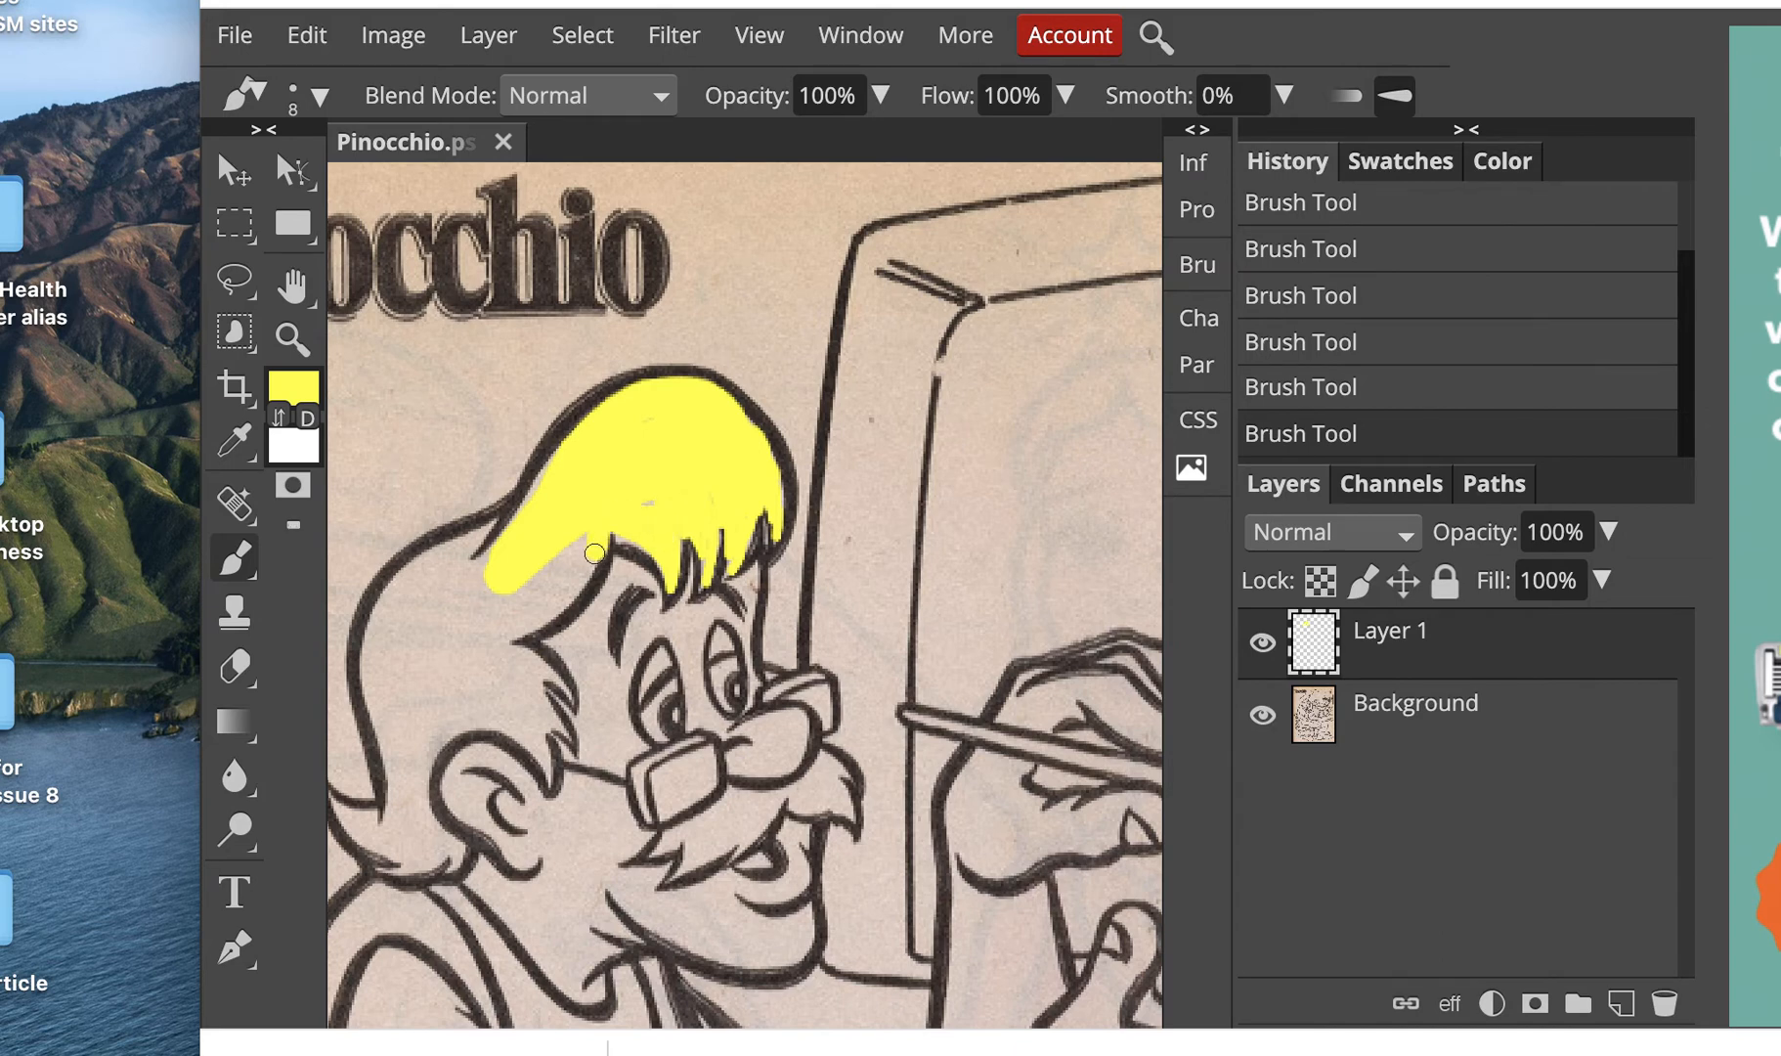
drag(544, 597, 506, 631)
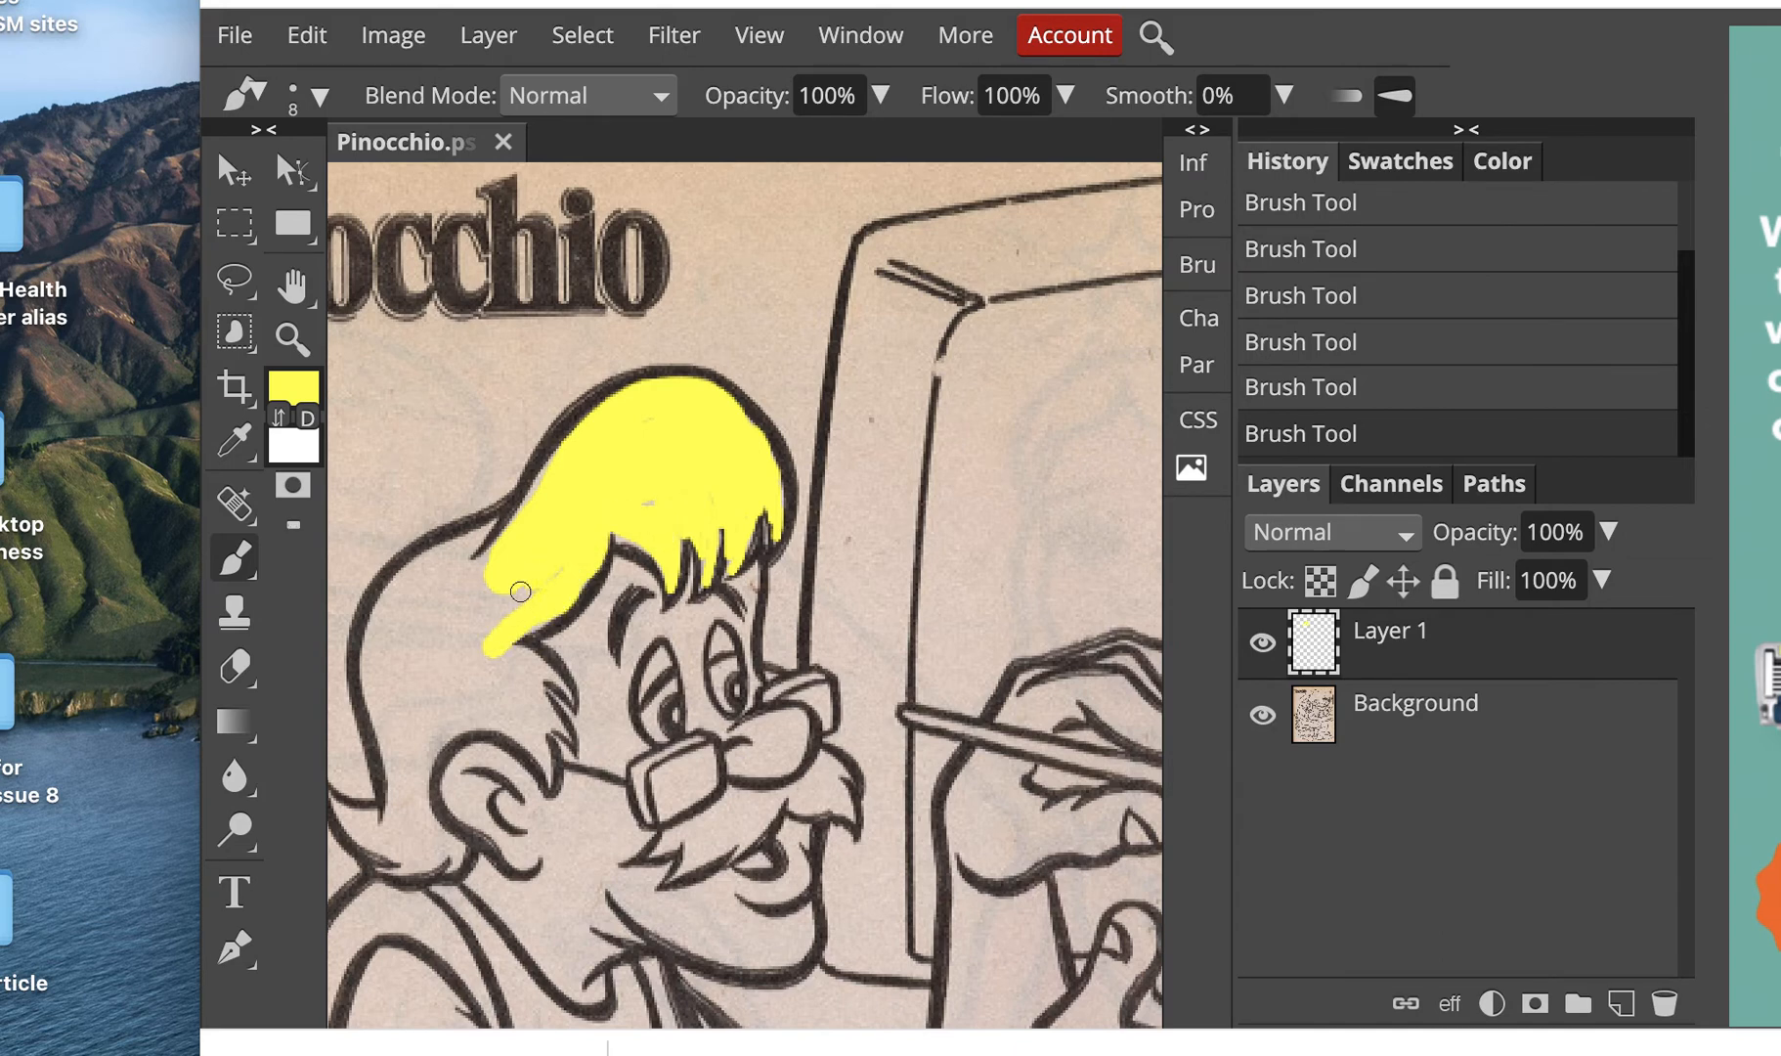
mouse_move(486, 567)
mouse_down()
mouse_move(445, 578)
mouse_move(442, 546)
mouse_move(380, 602)
mouse_move(379, 751)
mouse_up()
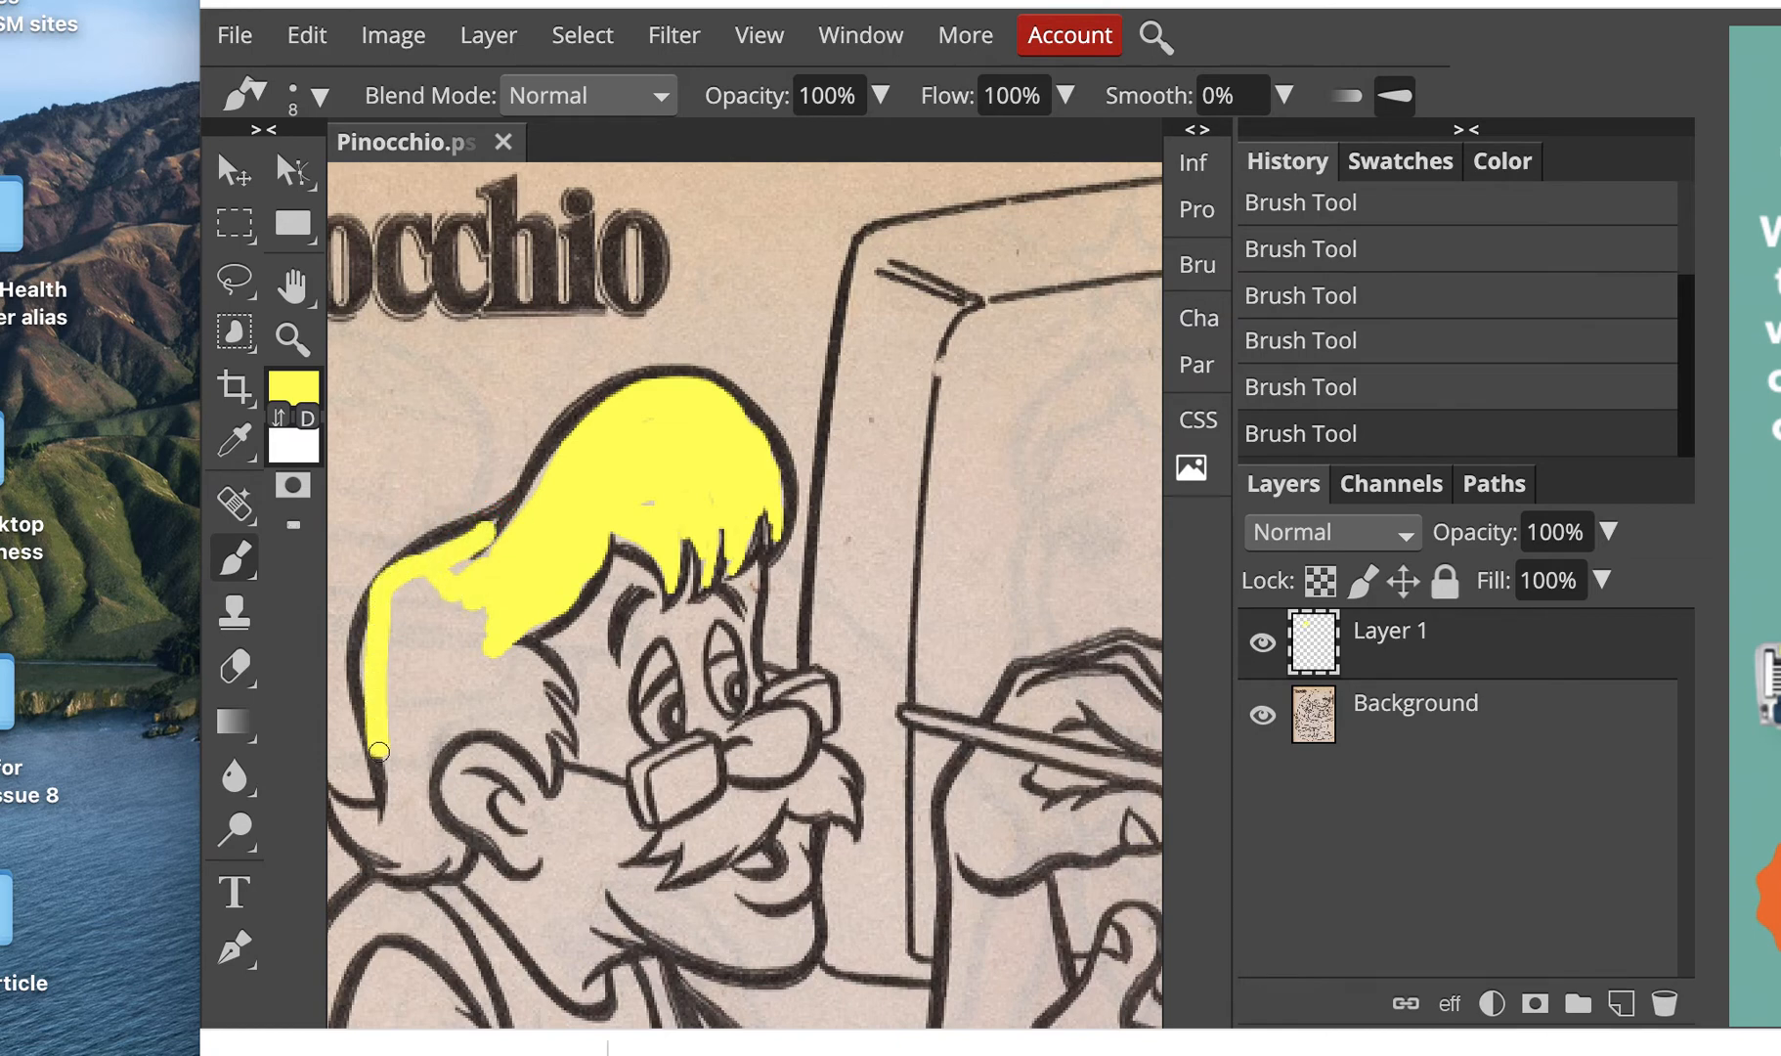
drag(375, 631, 491, 555)
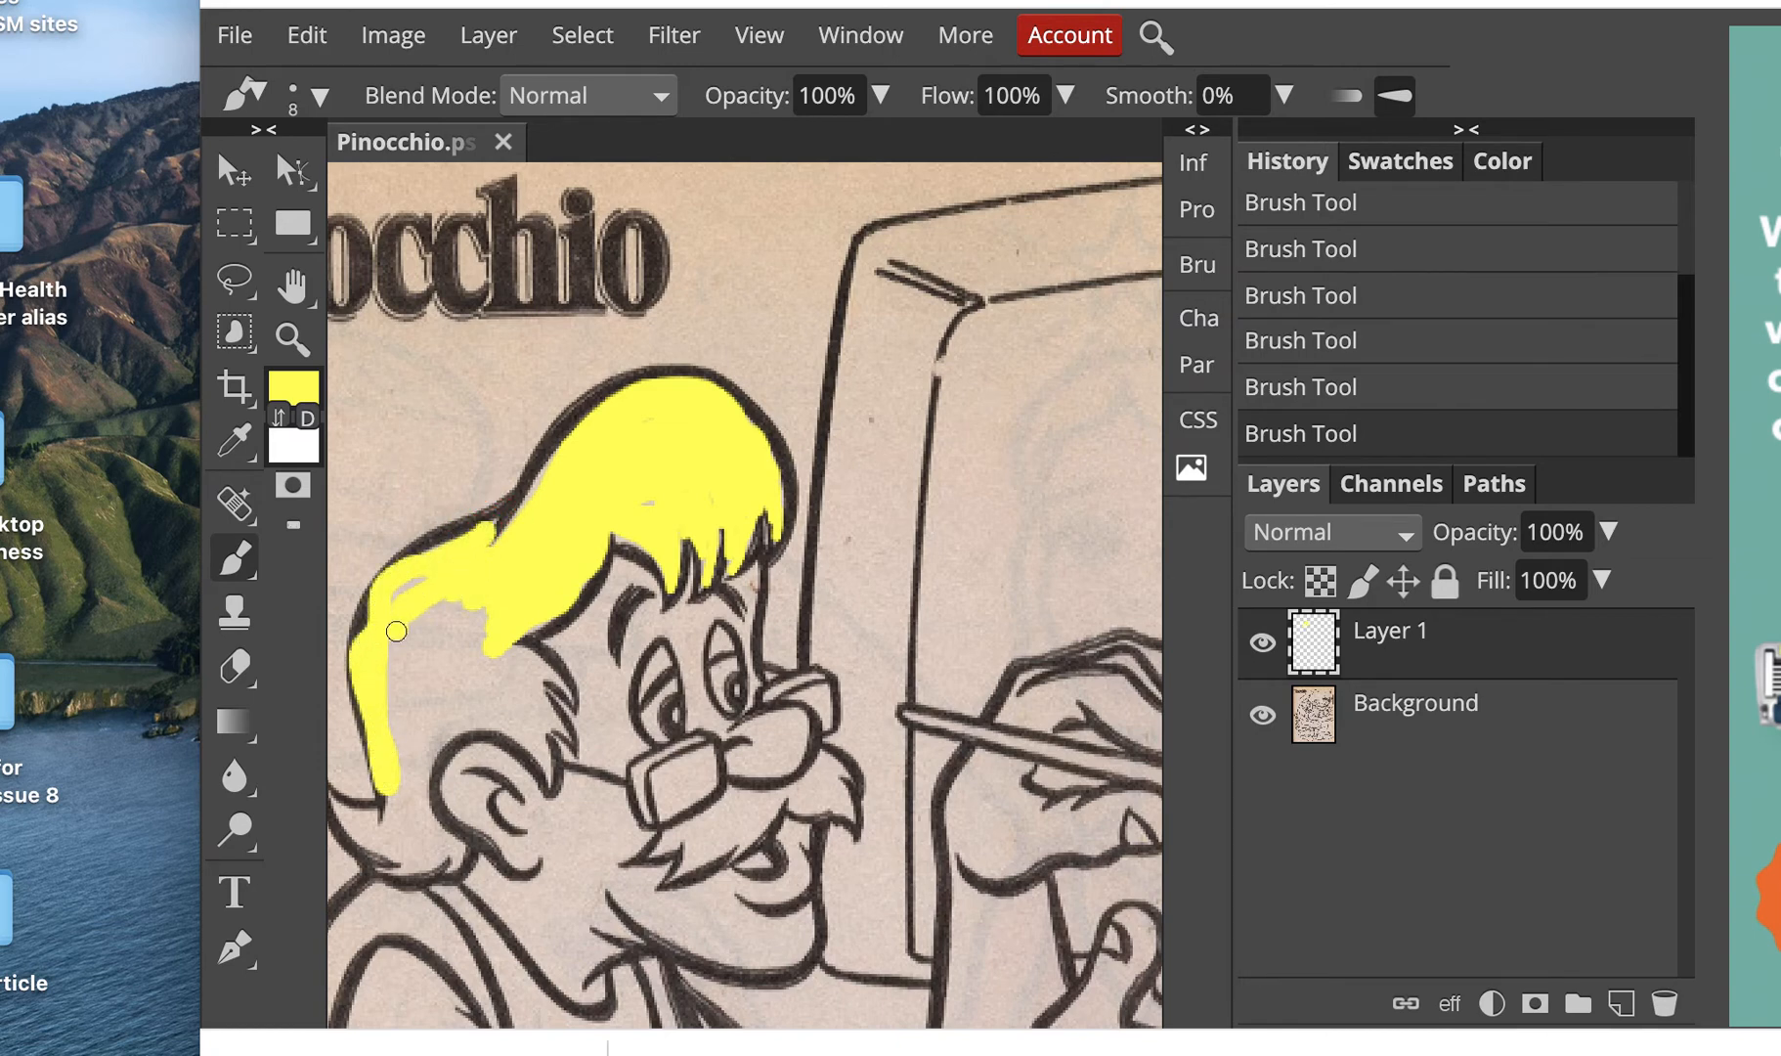
drag(395, 631, 396, 743)
Step: Paint more yellow over the hair's left side, scribbling past the outline
scroll(346, 529, left, 5)
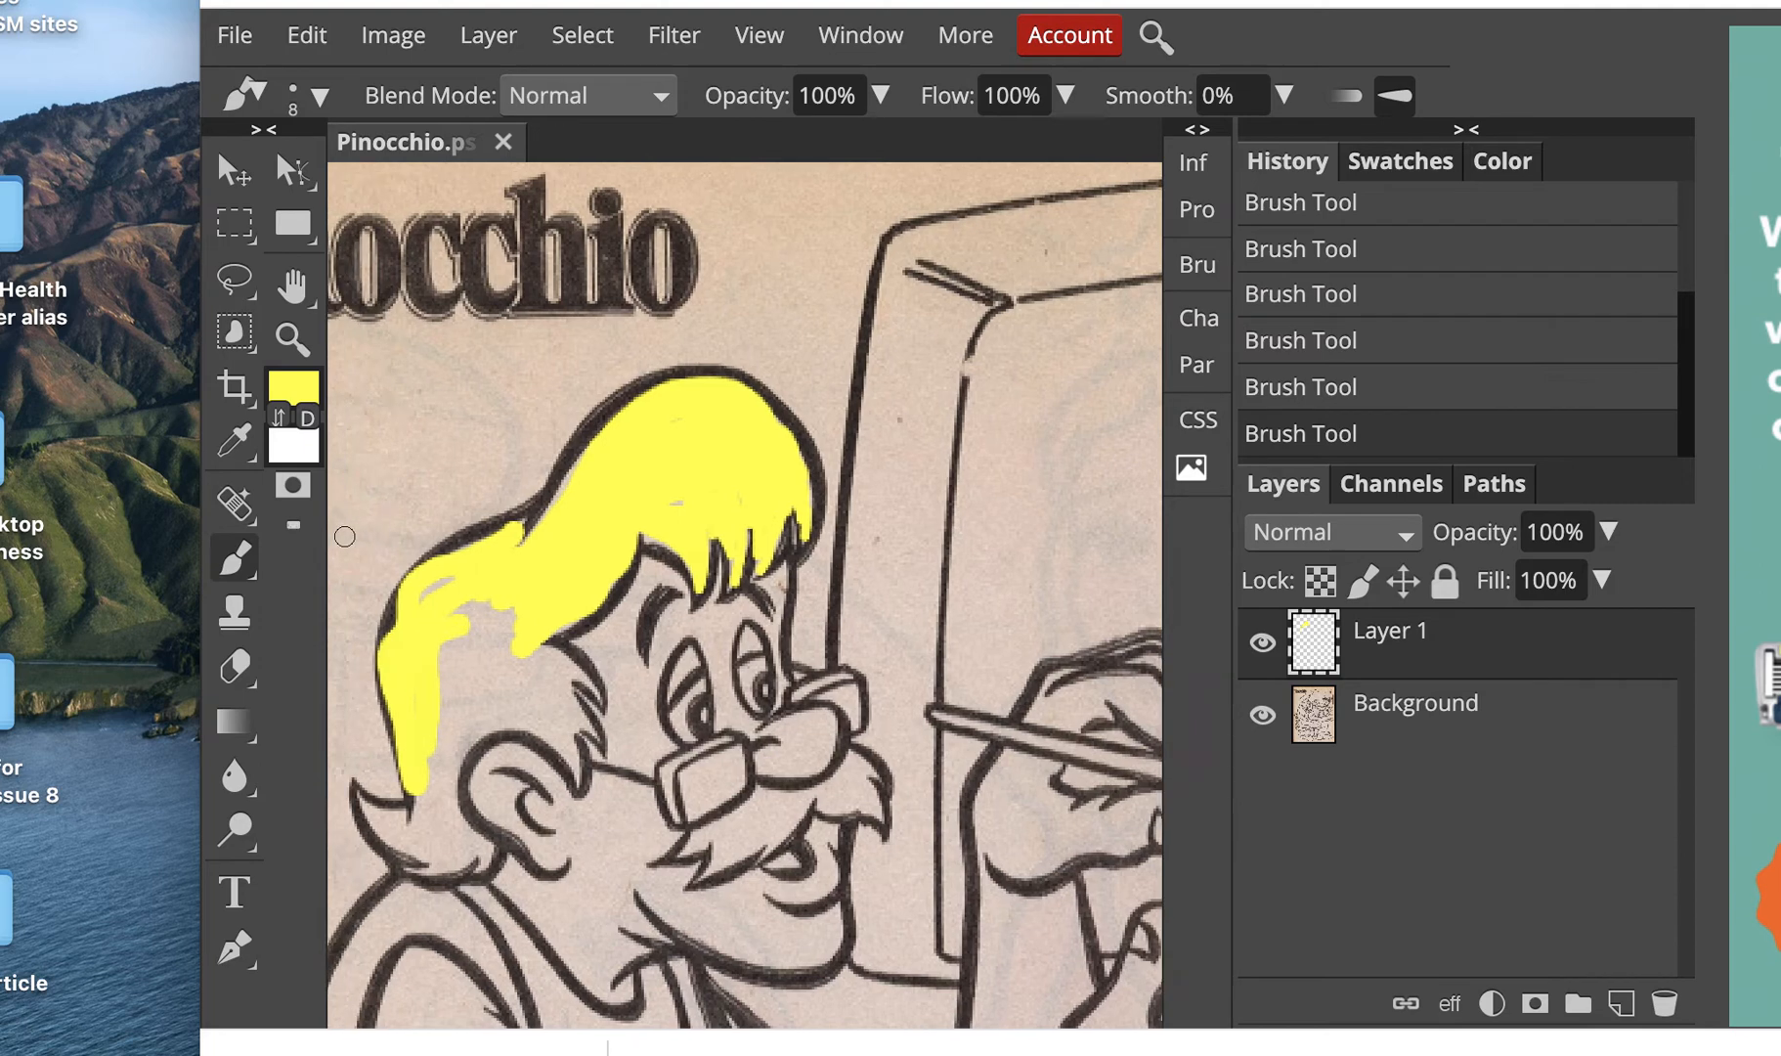
mouse_move(650, 681)
mouse_down()
mouse_move(623, 584)
mouse_move(616, 627)
mouse_move(576, 609)
mouse_up()
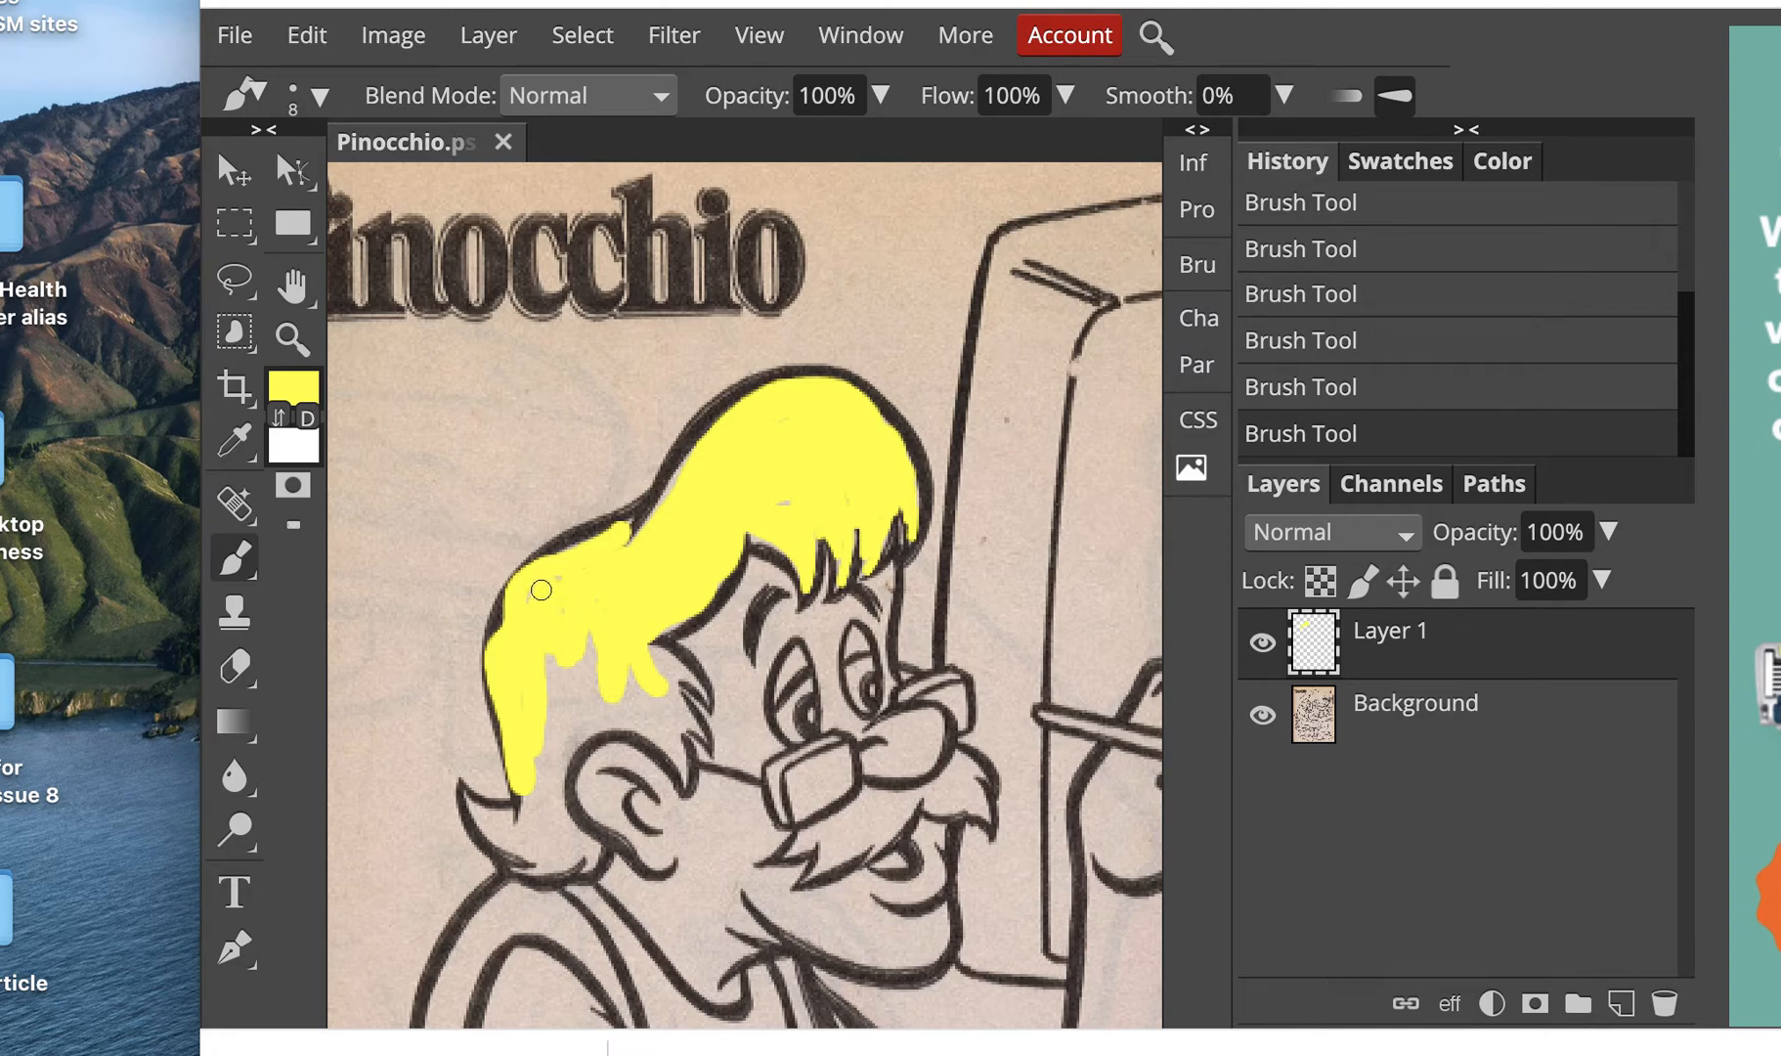
click(540, 590)
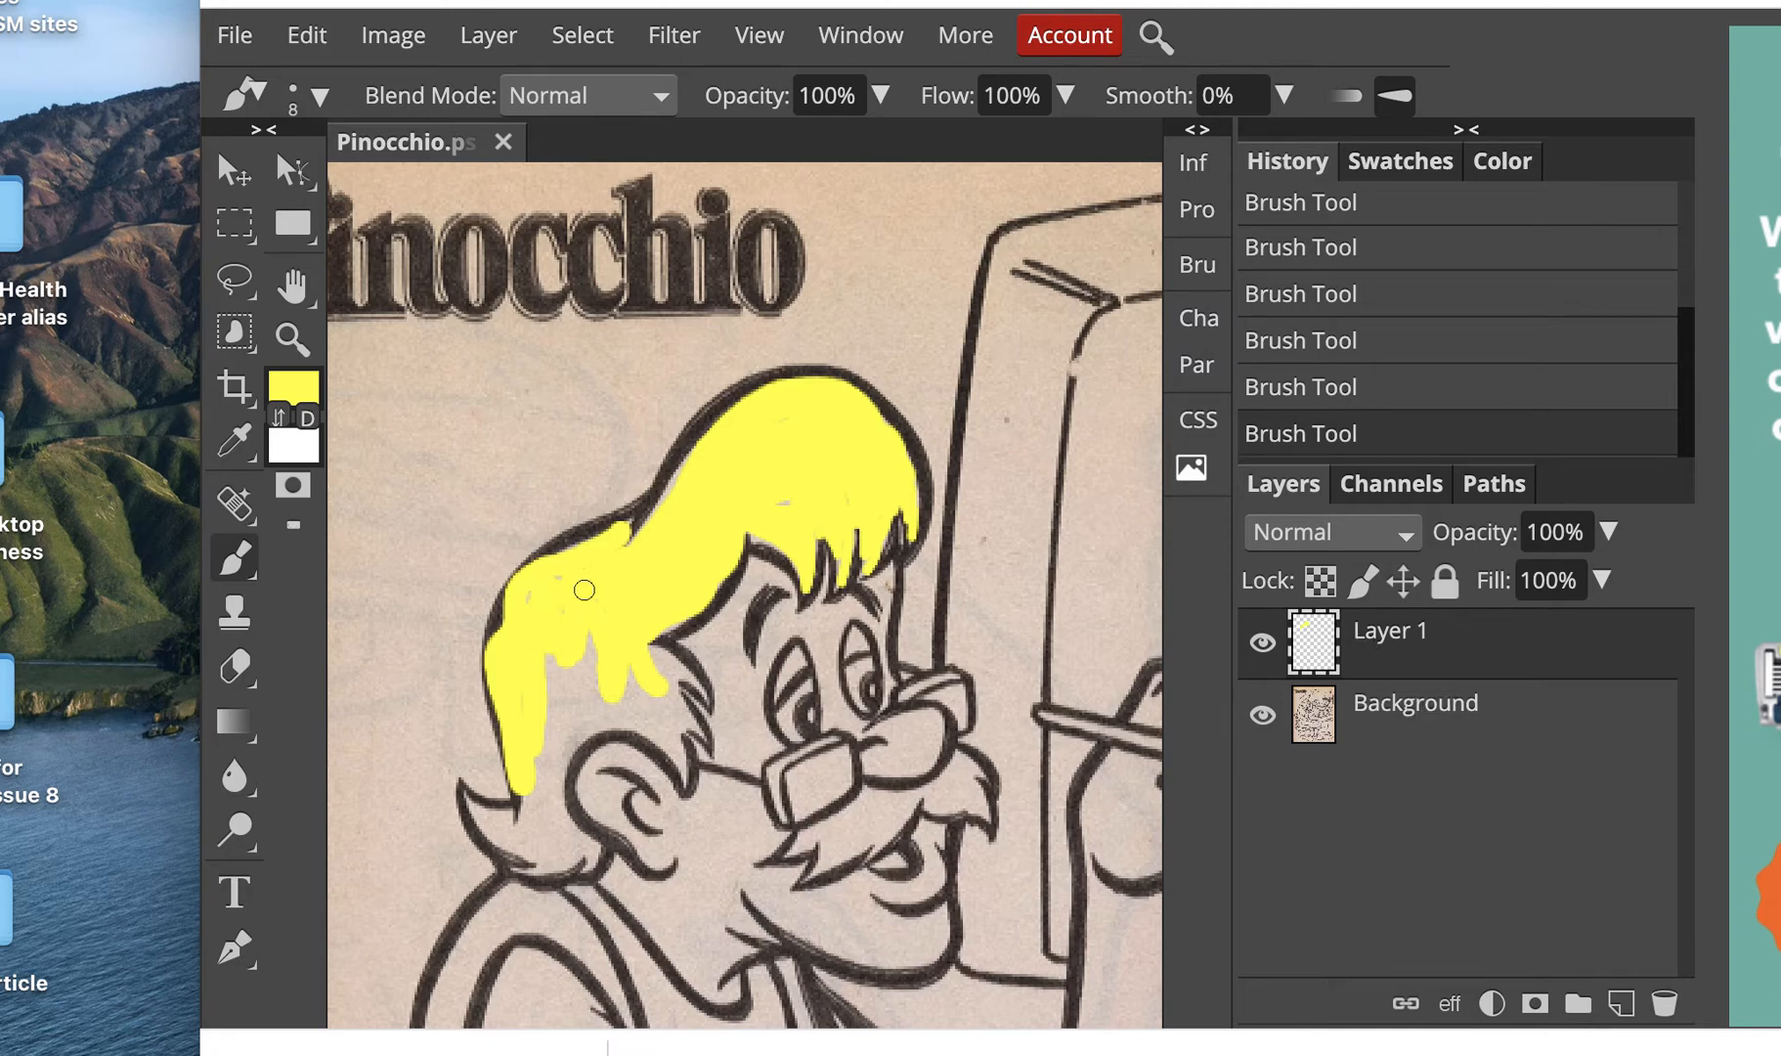
scroll(625, 548, left, 1)
mouse_move(664, 517)
mouse_down()
mouse_move(421, 572)
mouse_move(429, 529)
mouse_move(498, 533)
mouse_move(421, 513)
mouse_move(532, 584)
mouse_up()
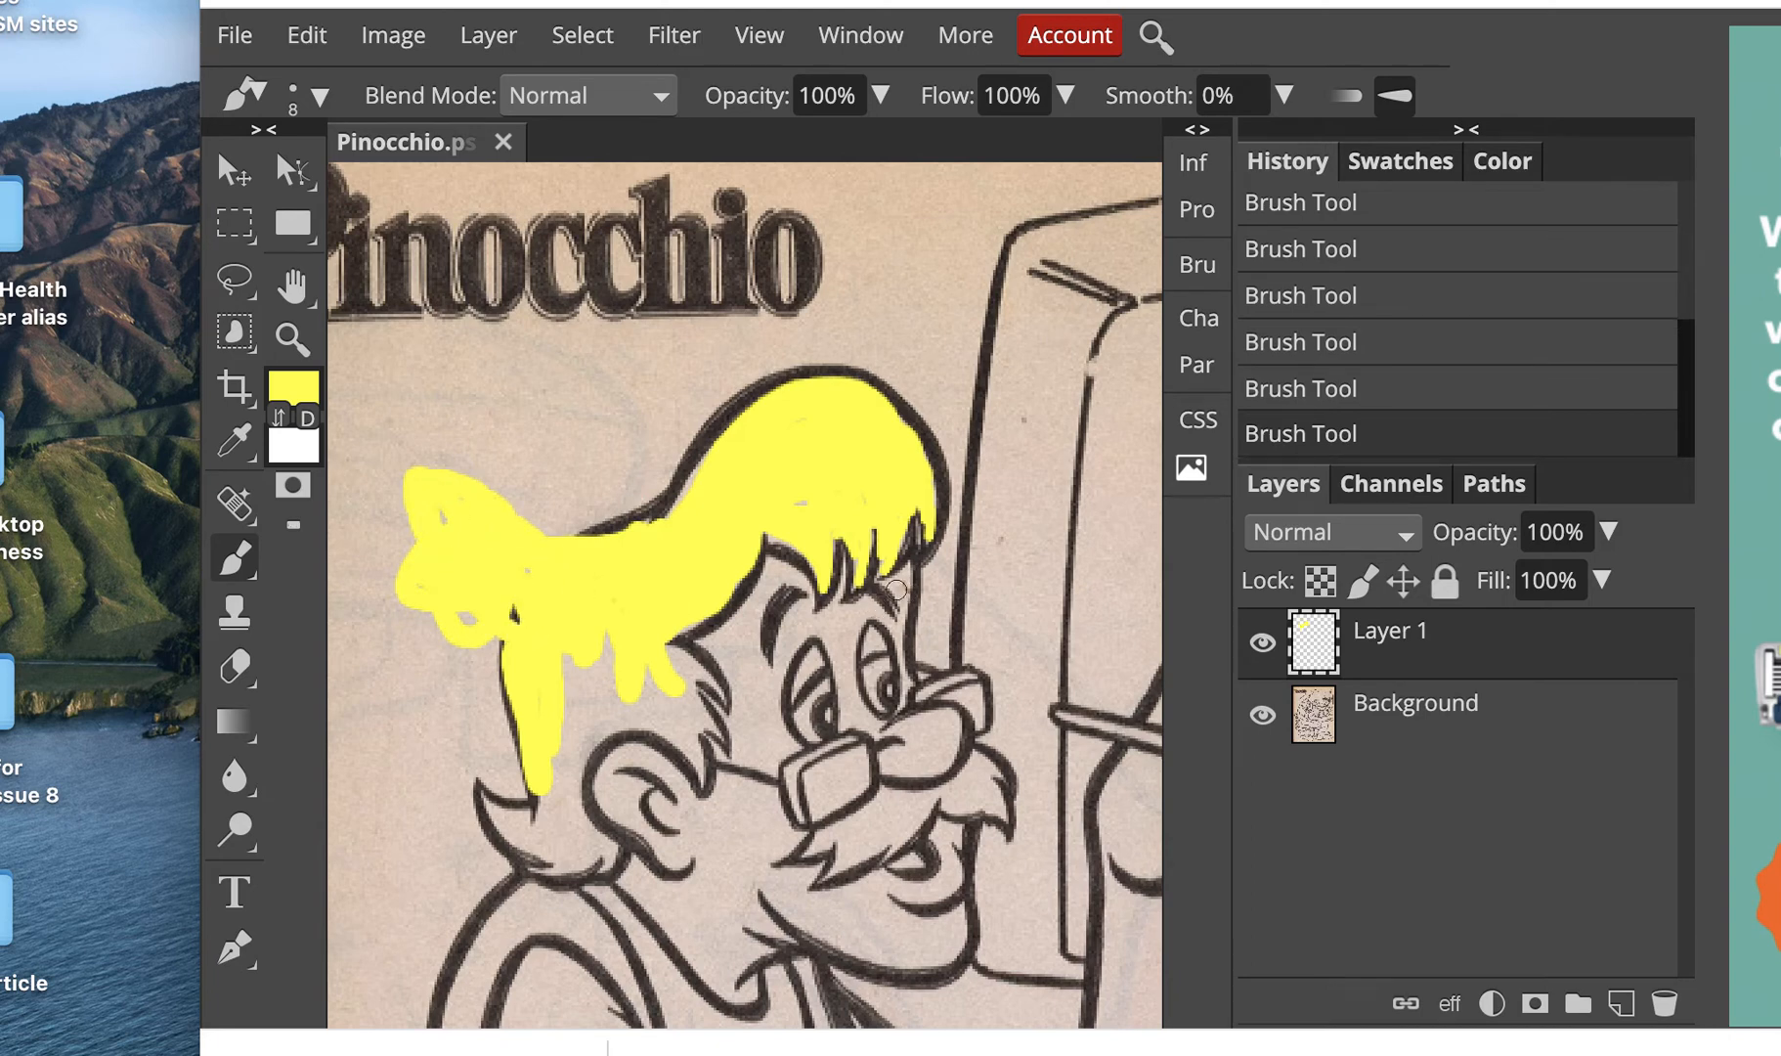
Step: Try erasing the stray yellow paint with the Eraser tool, then undo the erasing
click(239, 667)
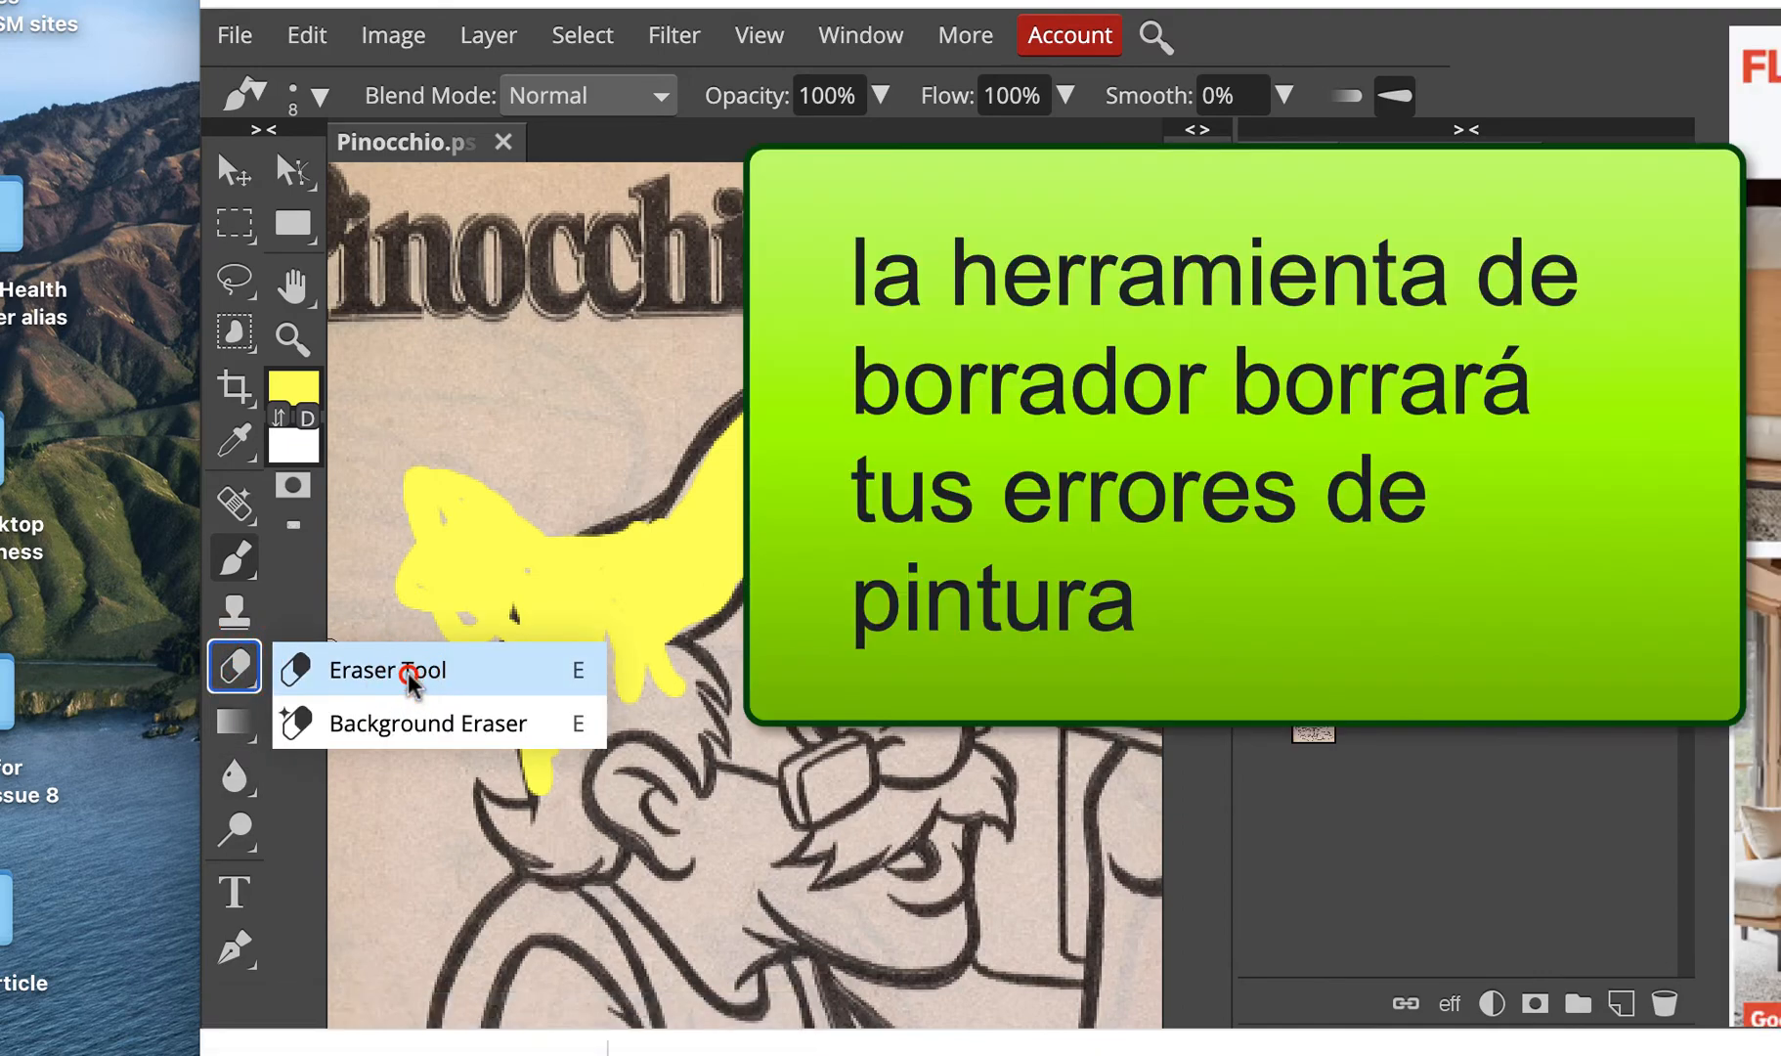
click(412, 672)
mouse_move(570, 515)
mouse_down()
mouse_move(512, 559)
mouse_move(475, 653)
mouse_up()
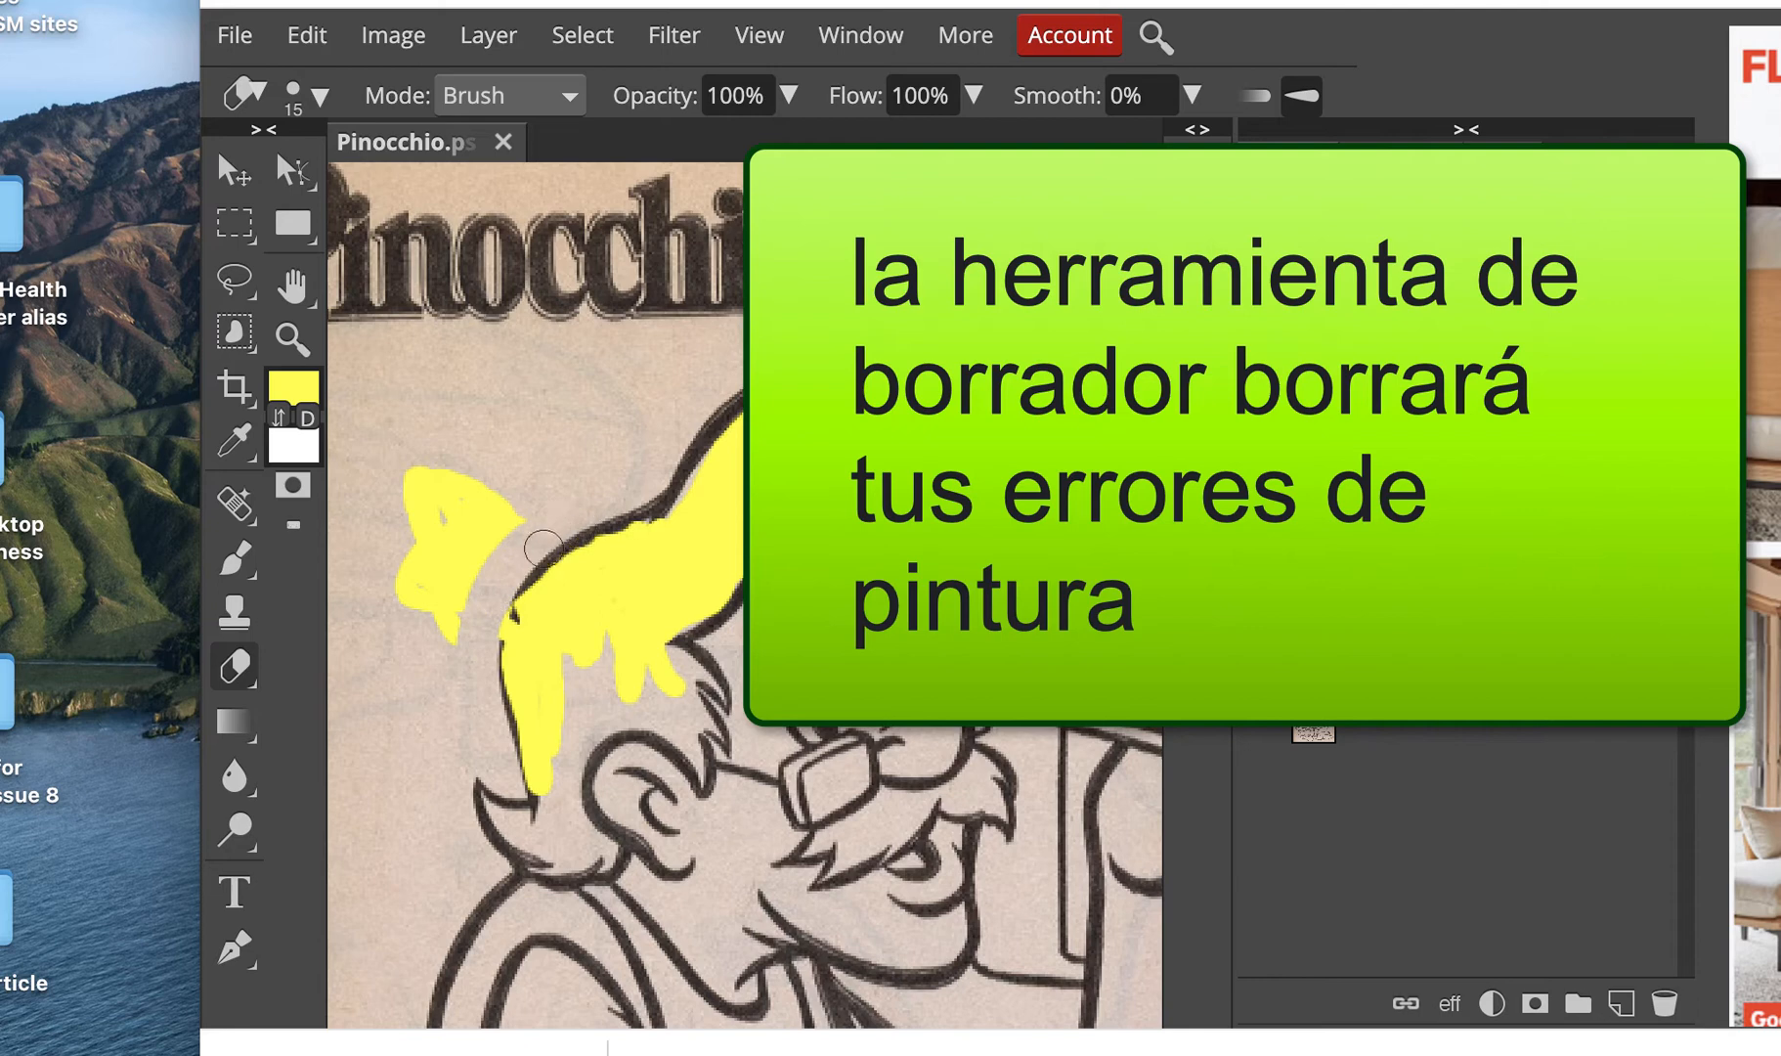
mouse_move(544, 548)
mouse_down()
mouse_move(497, 619)
mouse_move(473, 507)
mouse_move(429, 628)
mouse_move(410, 433)
mouse_move(752, 516)
mouse_up()
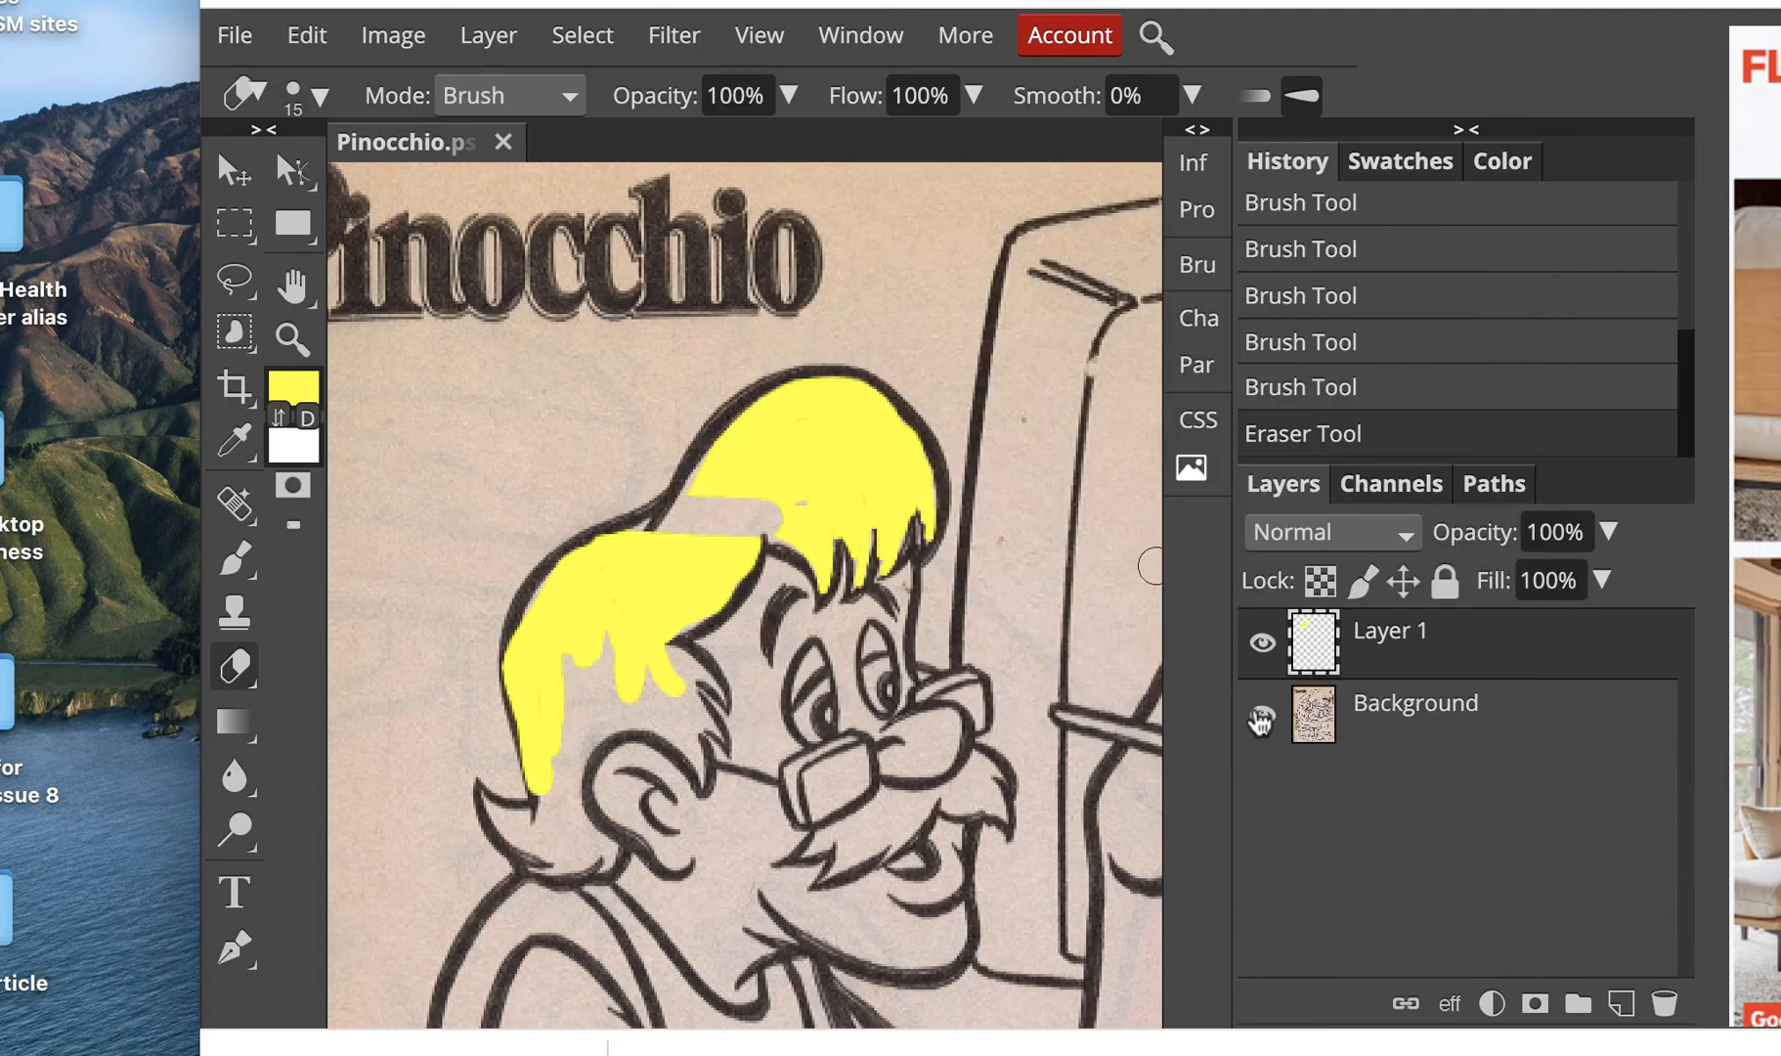
key(super+z)
Step: Hide and show the background layer to view the yellow paint layer on its own
click(1262, 721)
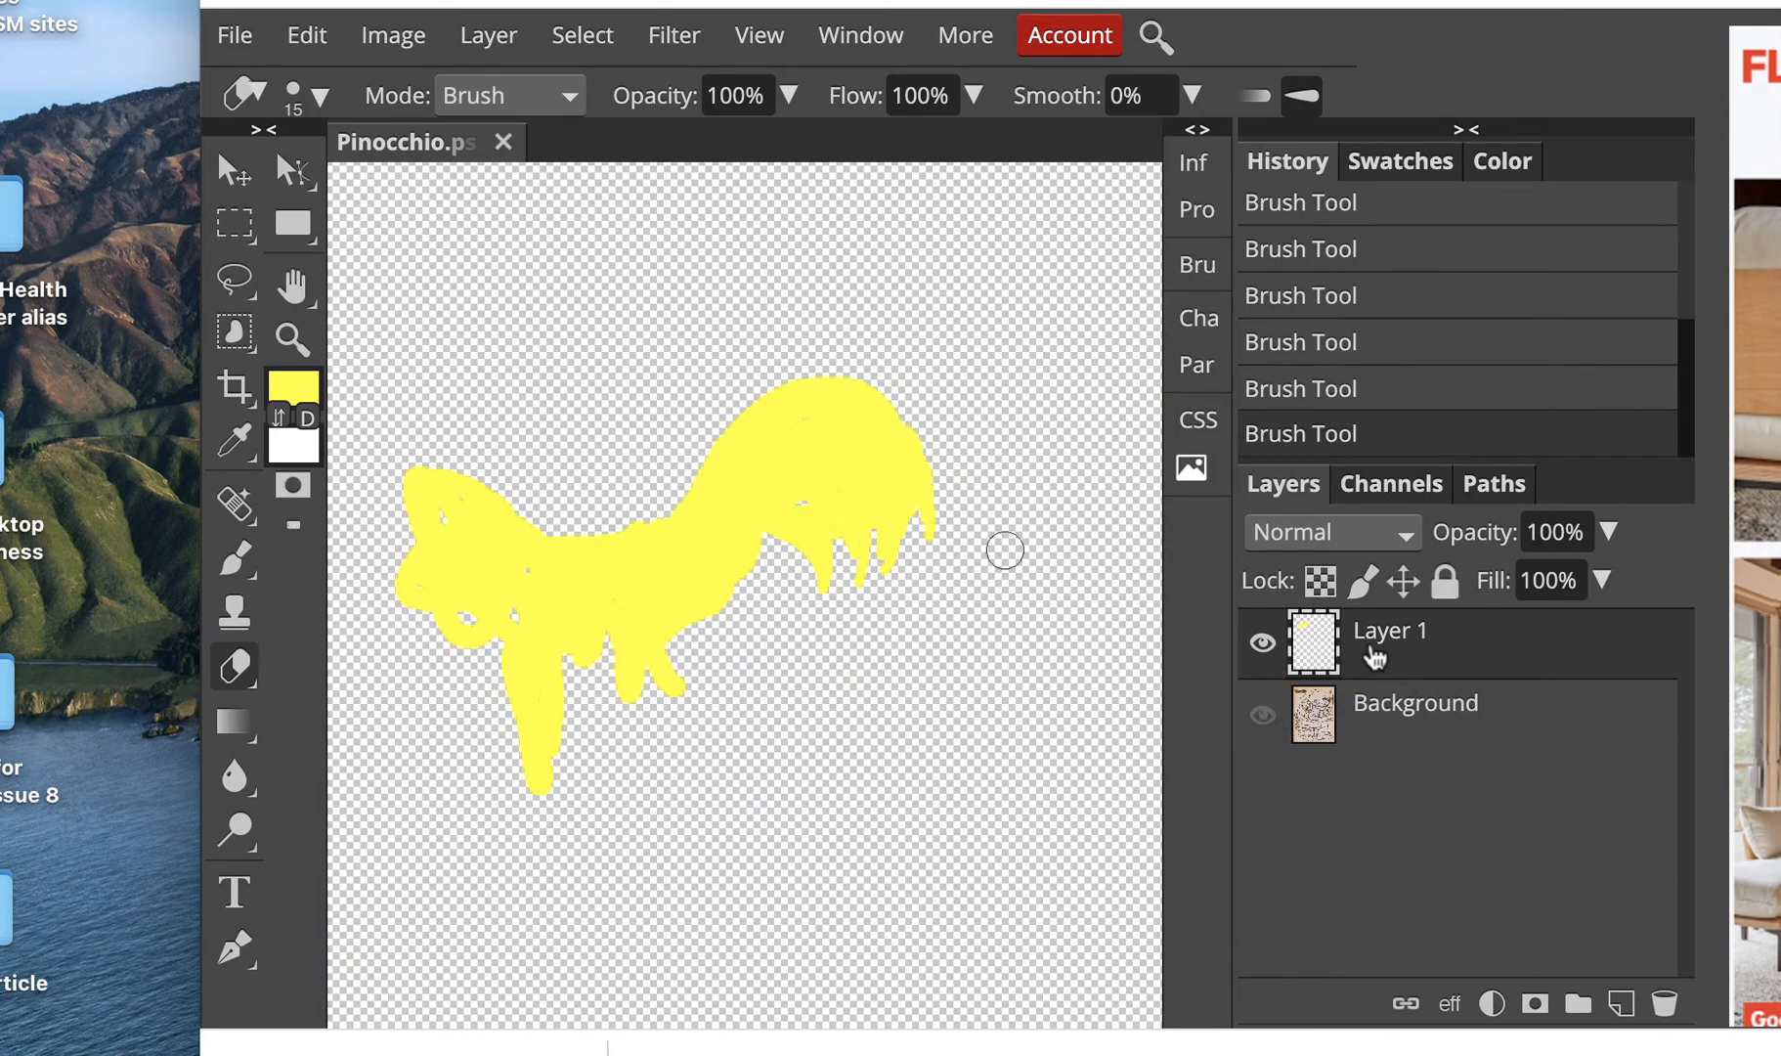
click(1262, 718)
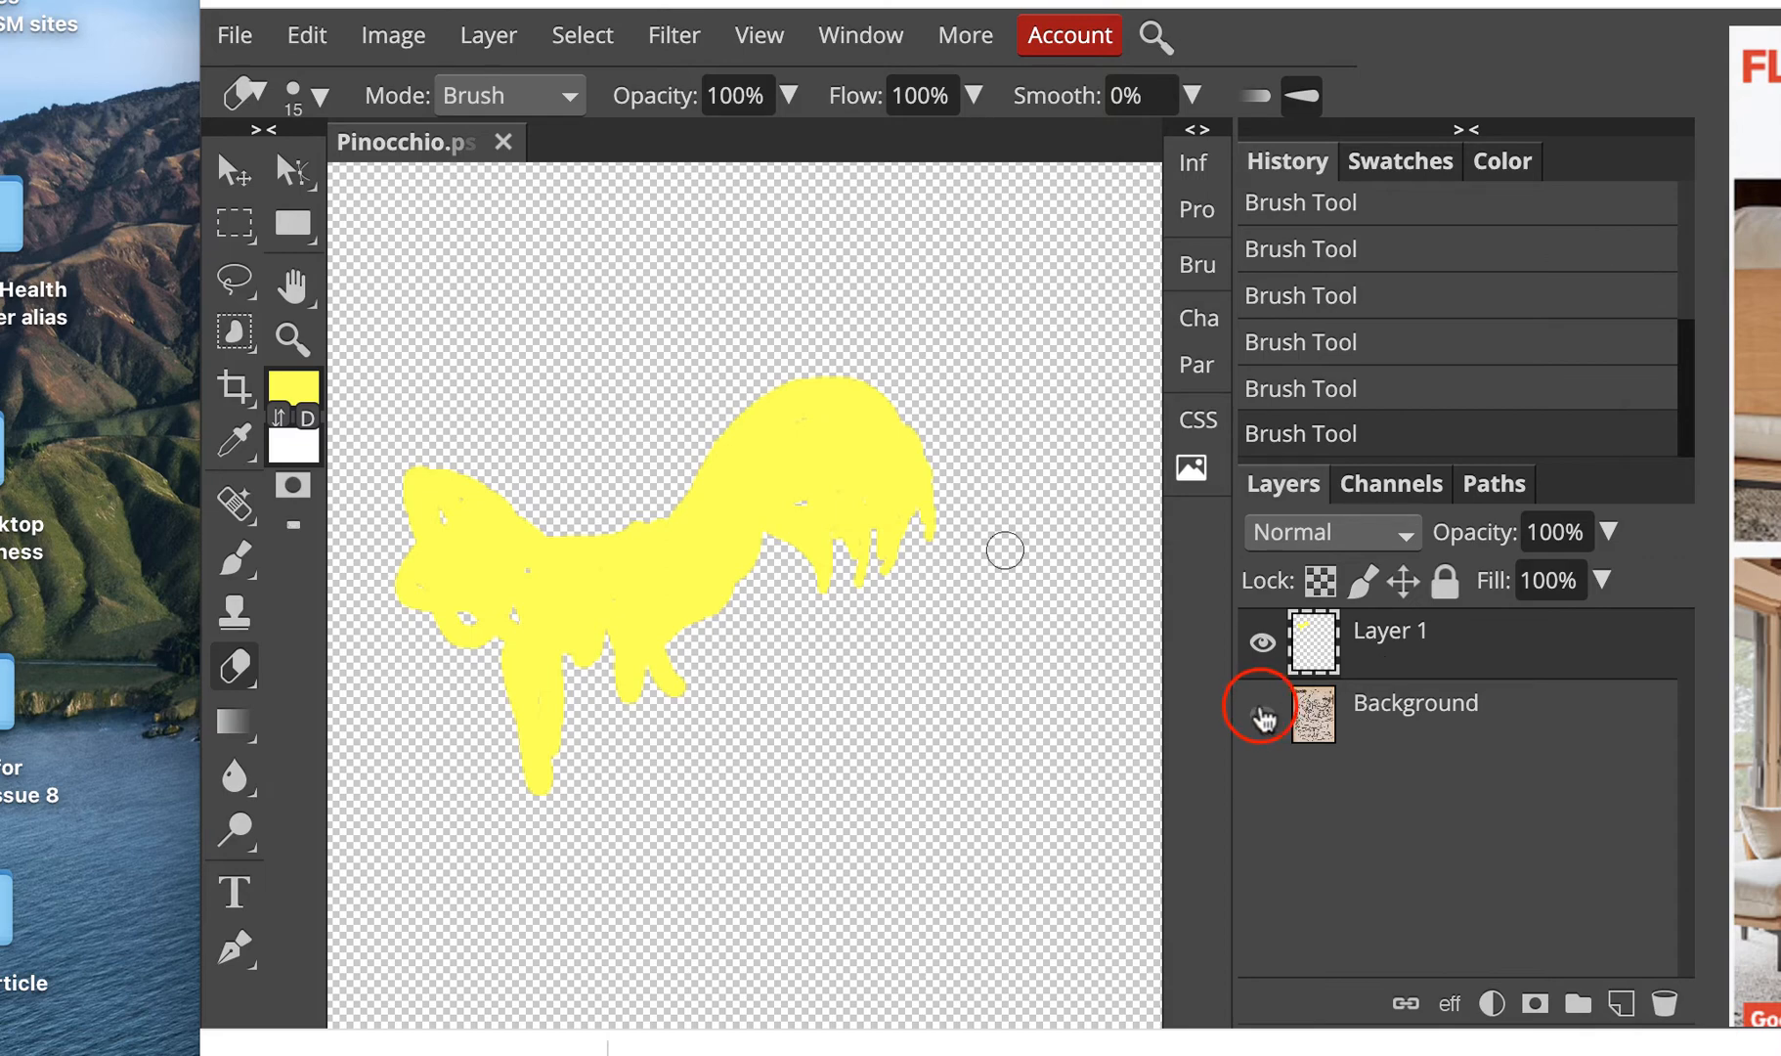
click(537, 528)
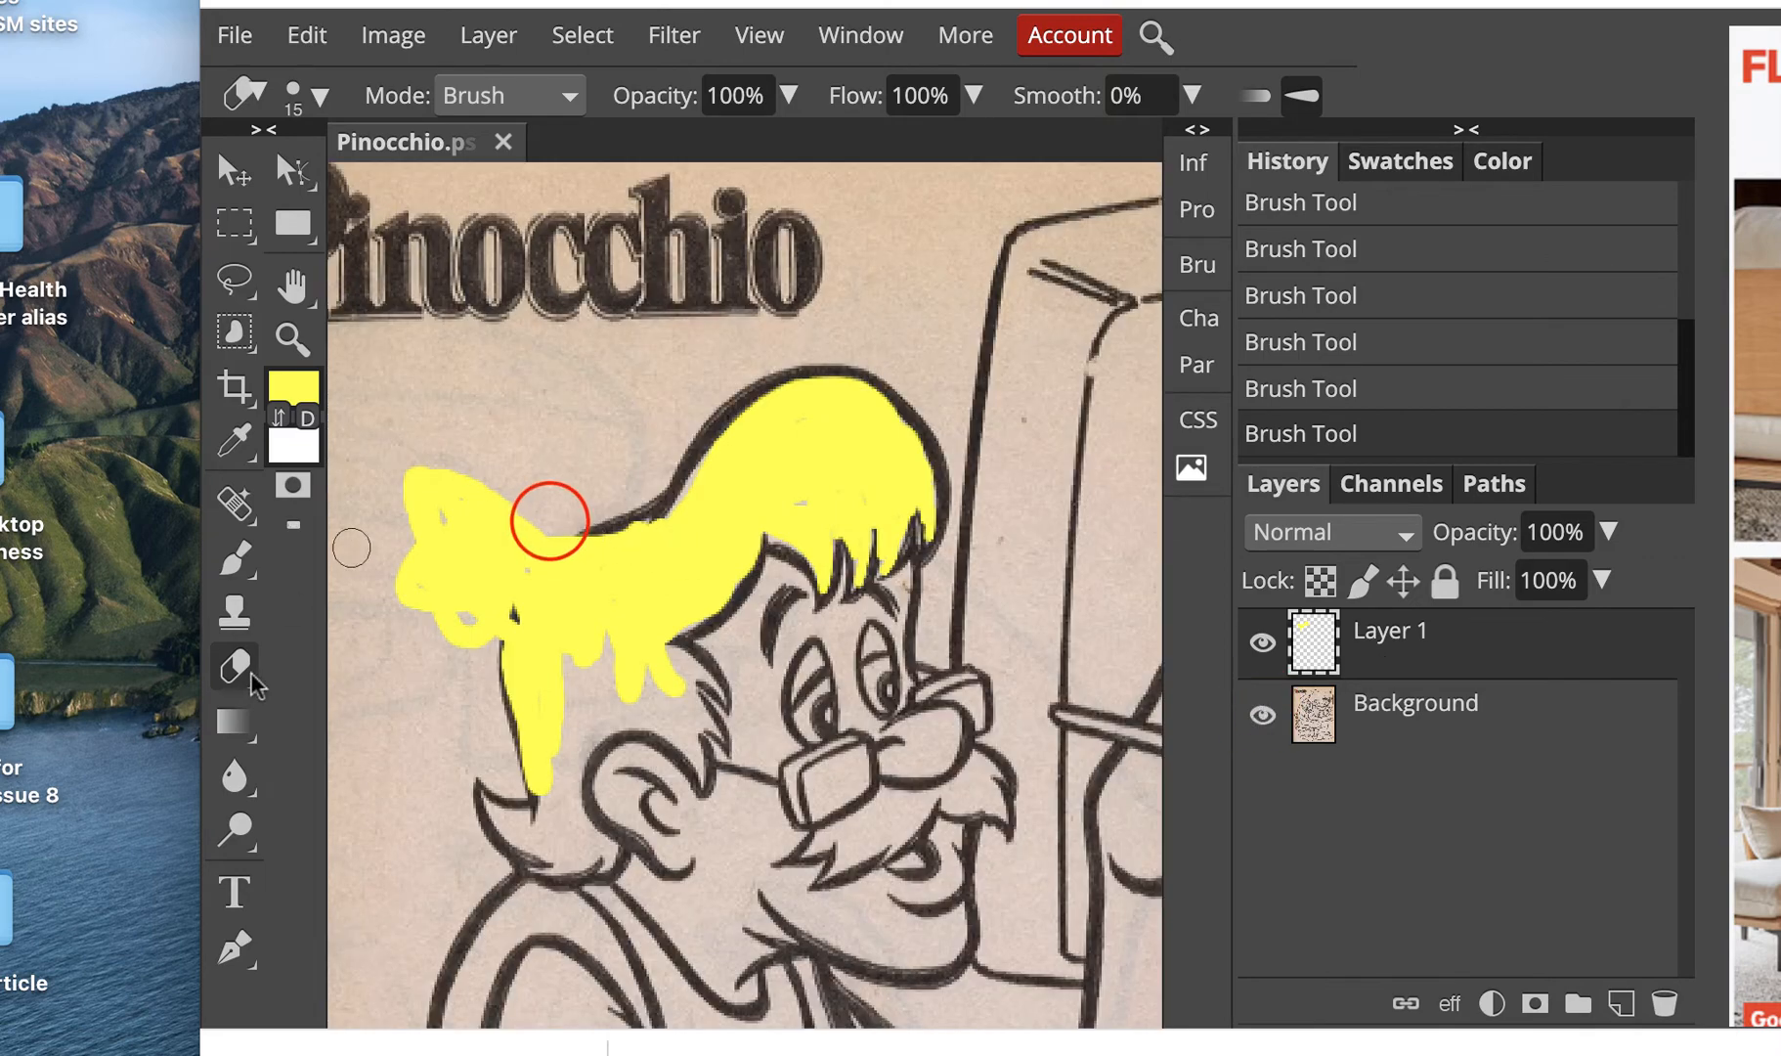
Step: Erase the stray yellow paint outside the hair's left outline, hiding and showing the background layer to check it
mouse_move(539, 524)
mouse_down()
mouse_move(484, 624)
mouse_move(502, 471)
mouse_move(437, 560)
mouse_up()
click(1262, 716)
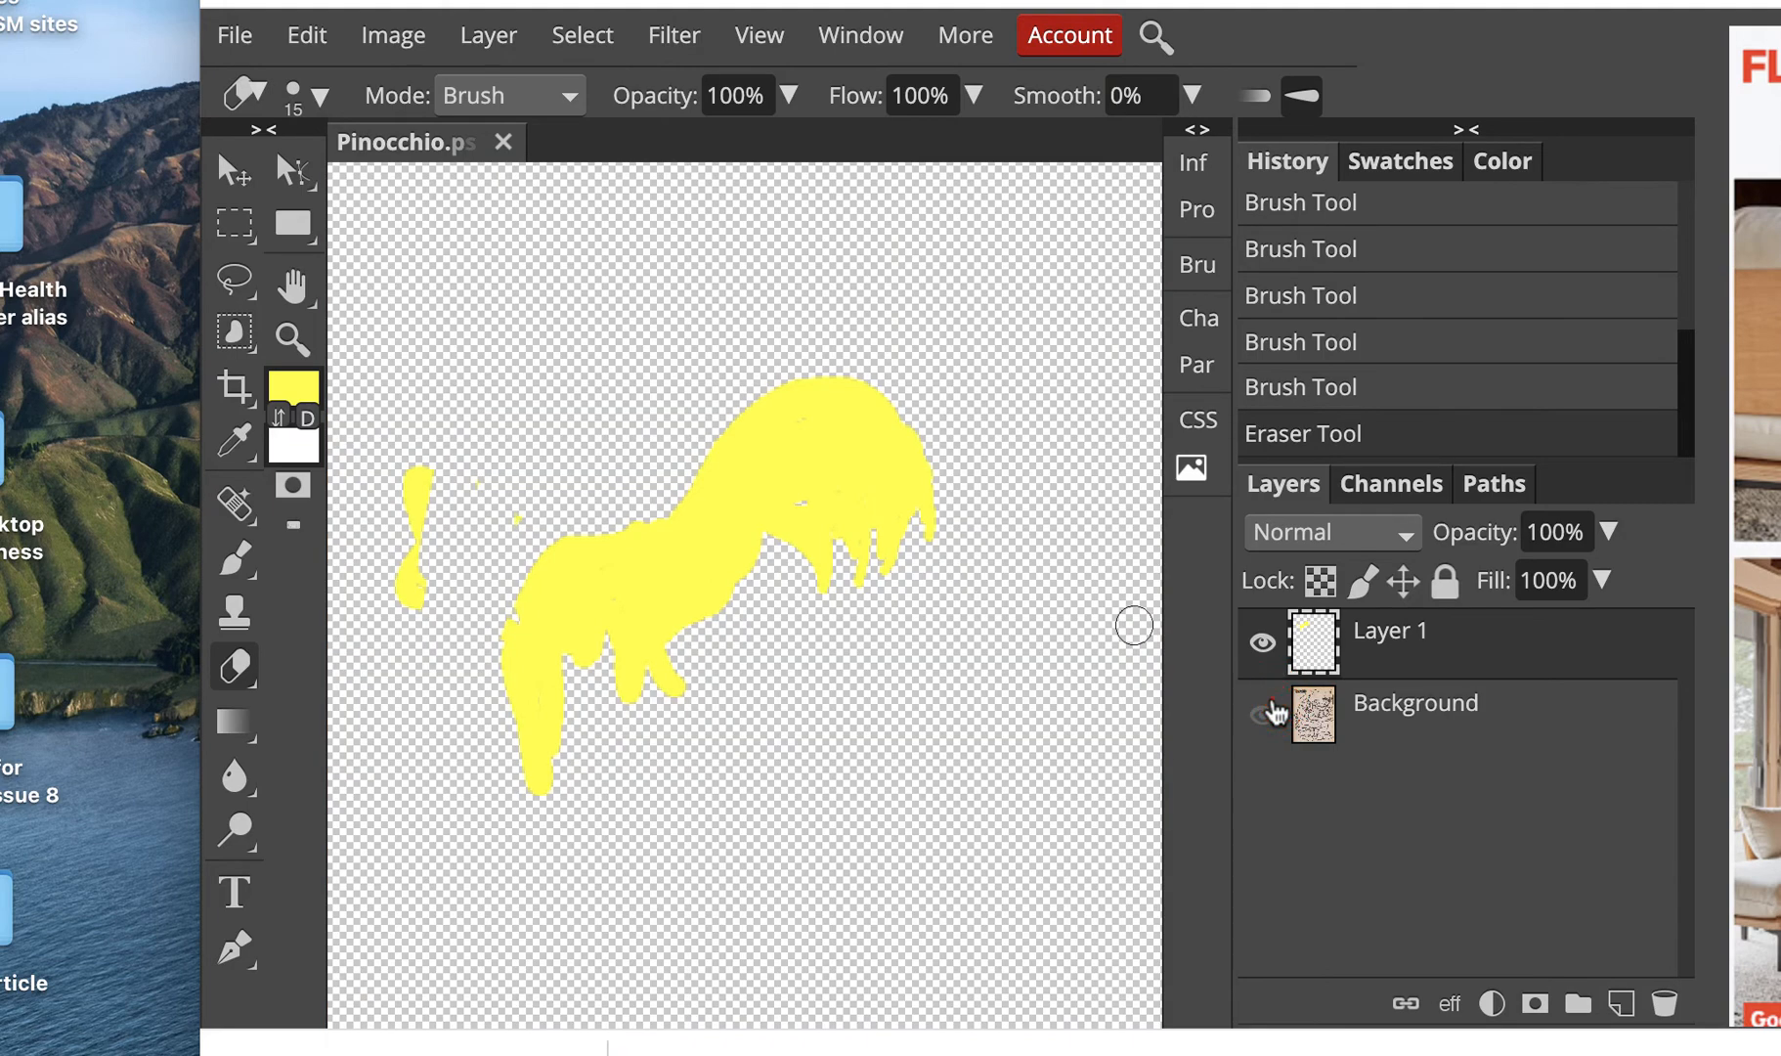
click(1265, 715)
click(521, 512)
drag(413, 479, 404, 622)
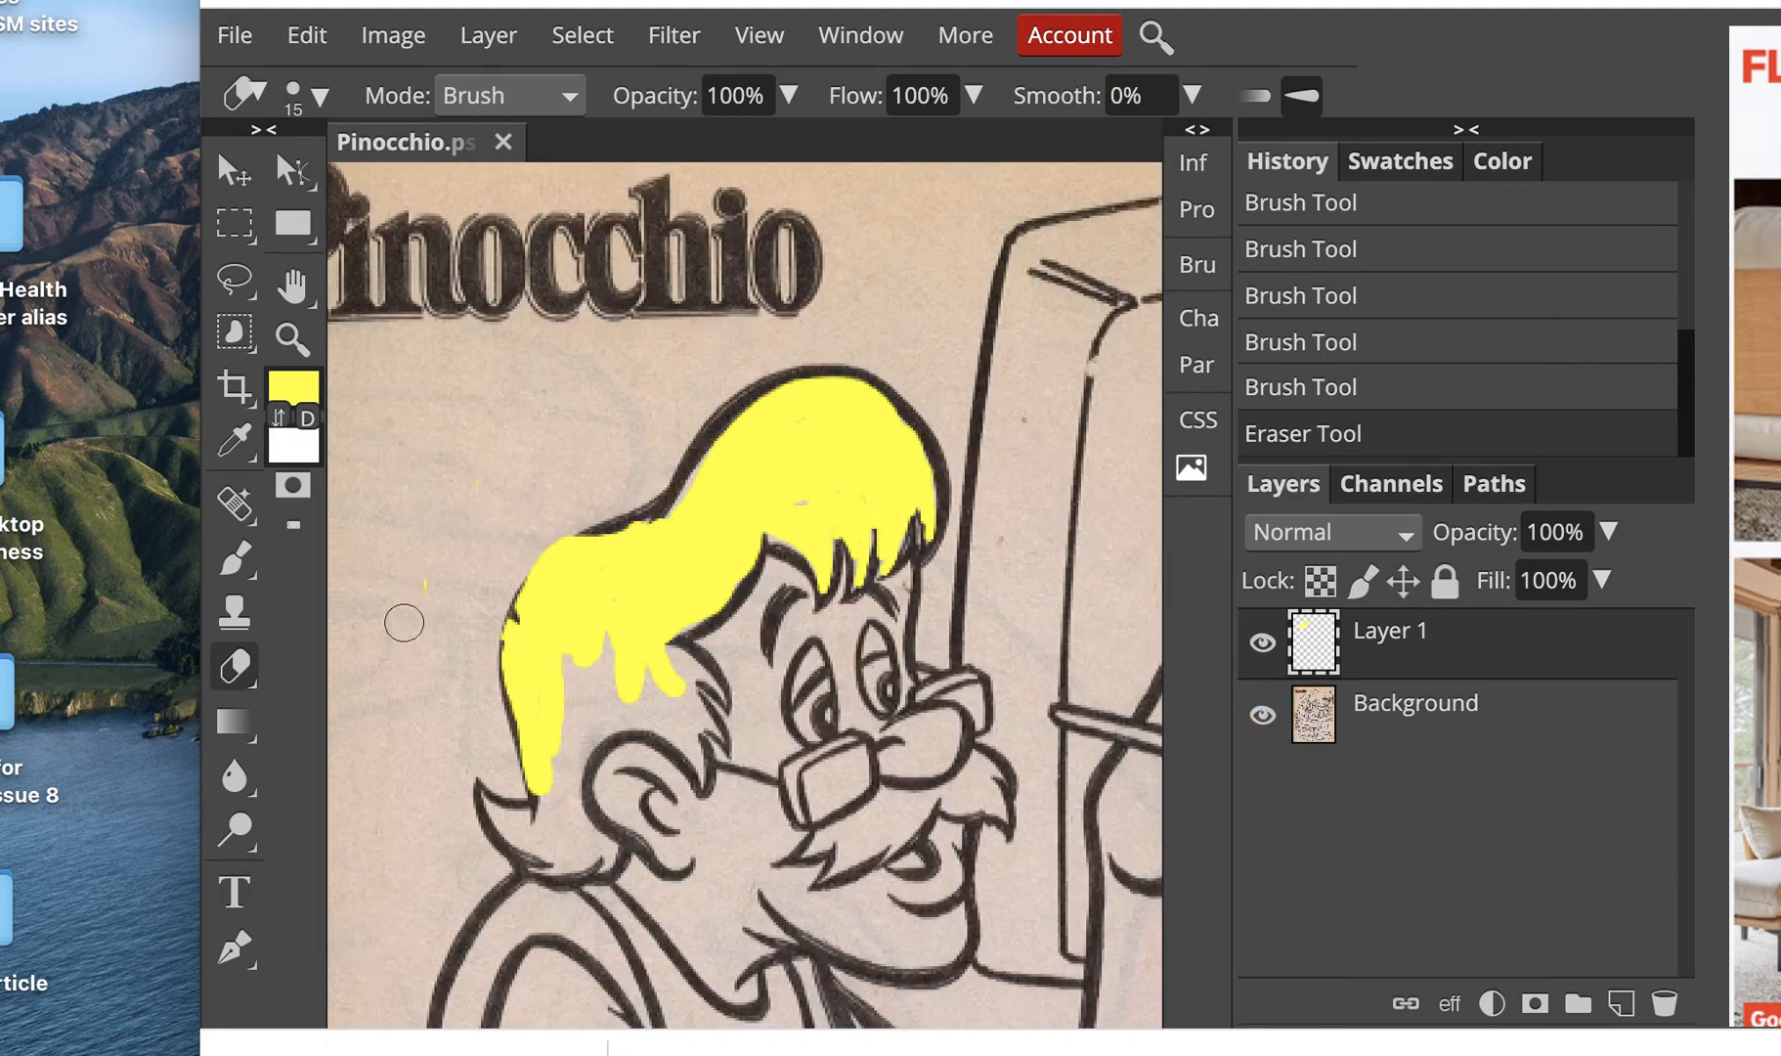
click(576, 518)
mouse_move(576, 525)
mouse_down()
mouse_move(523, 589)
mouse_move(493, 691)
mouse_up()
Step: Fill the remaining gaps in the hair yellow with the Brush, shrinking it to size 4 for the hair tip near the ear
click(234, 558)
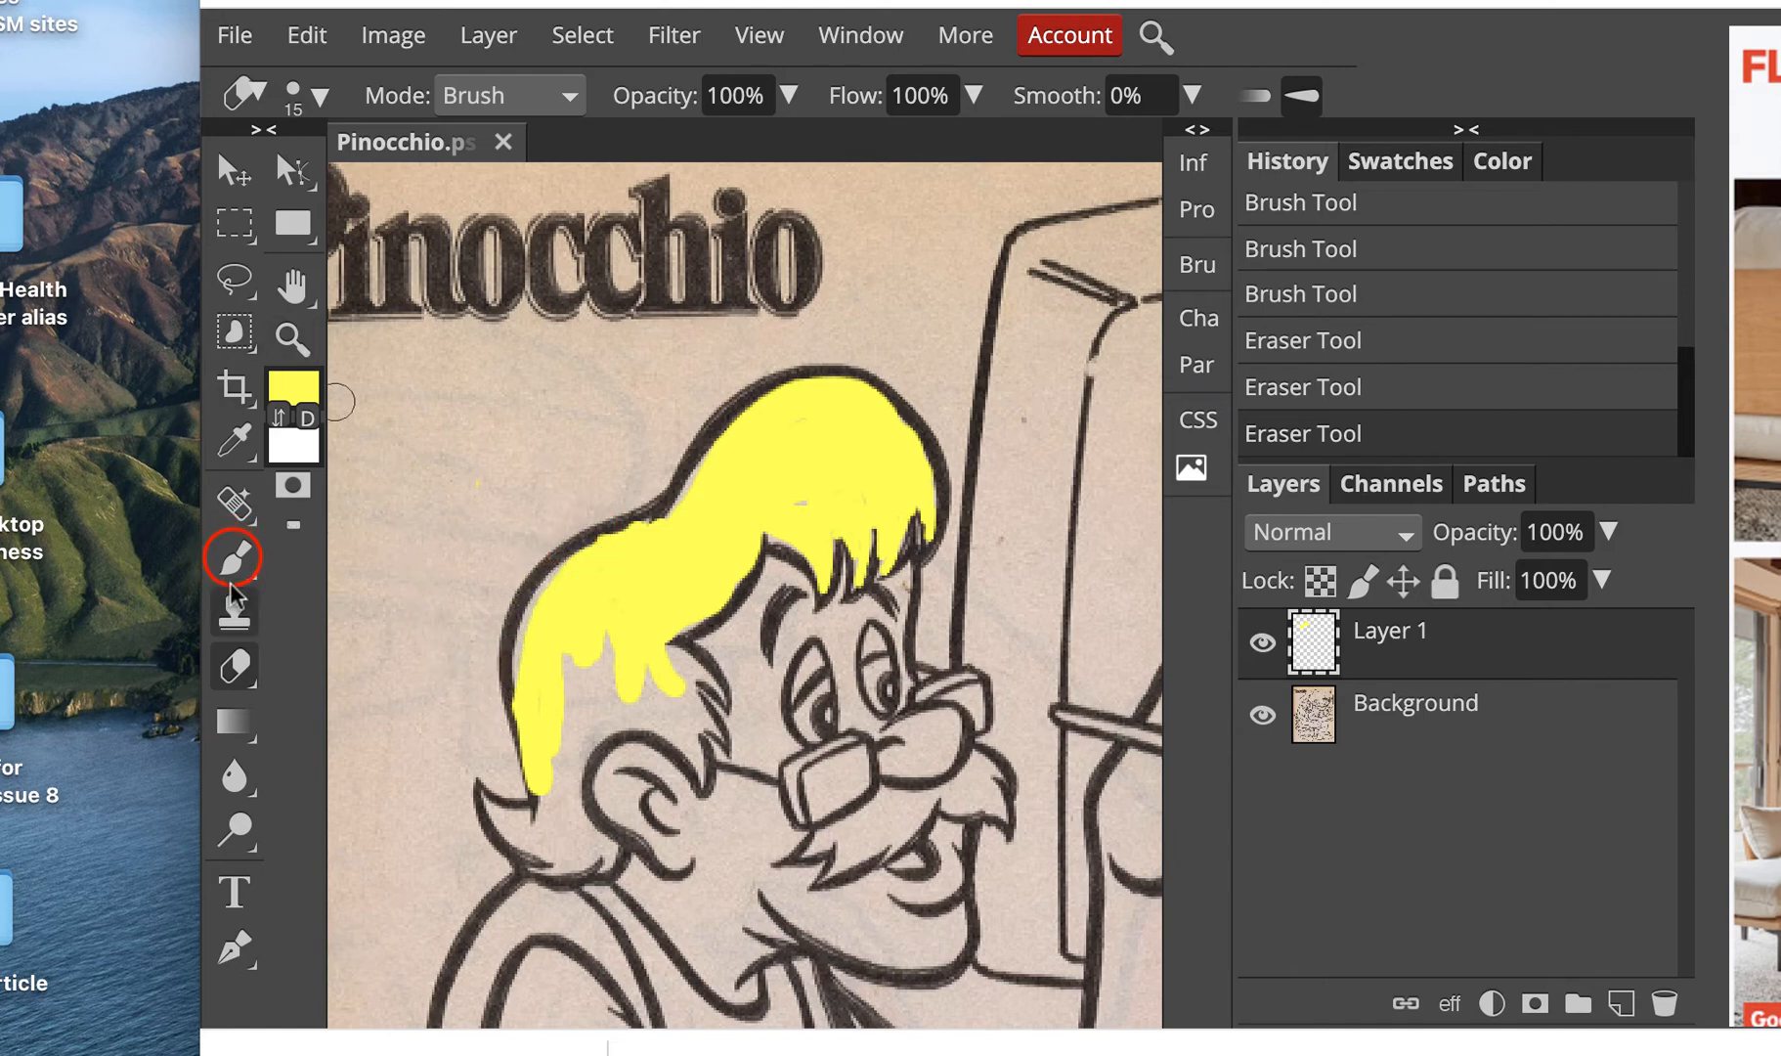
mouse_move(588, 553)
mouse_down()
mouse_move(637, 565)
mouse_move(538, 616)
mouse_up()
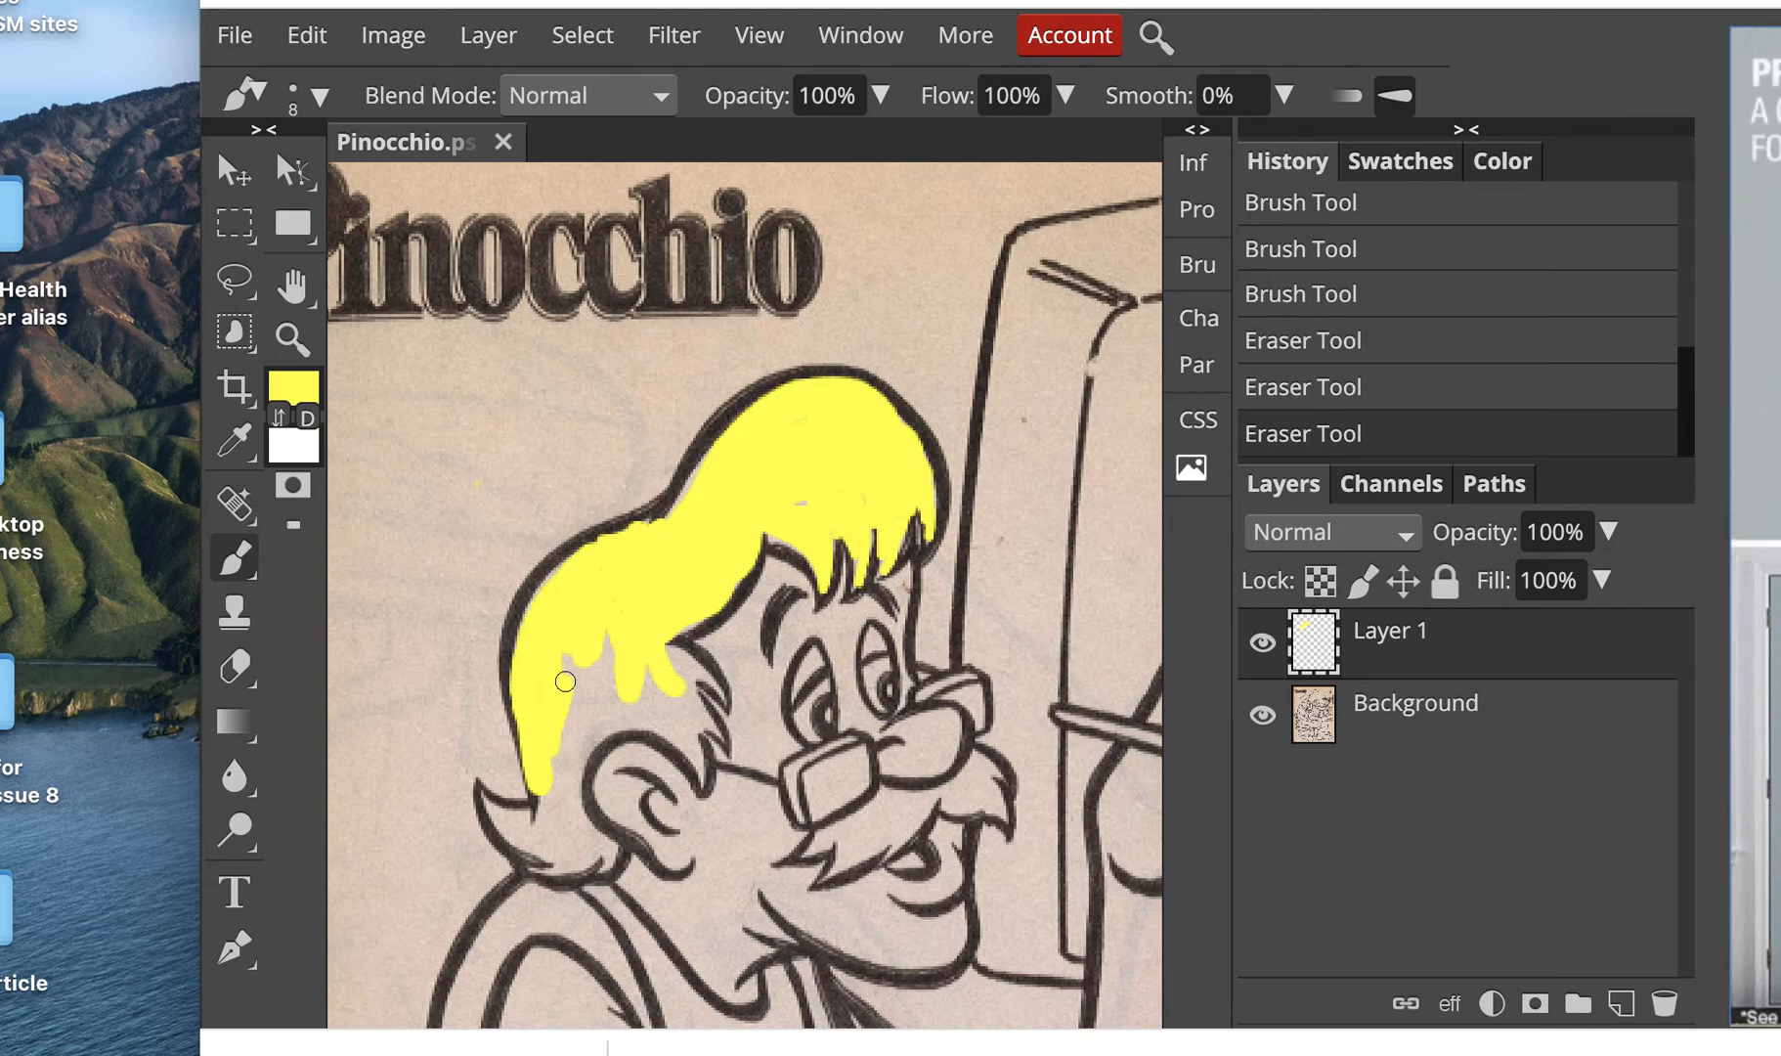
mouse_move(565, 682)
mouse_down()
mouse_move(594, 618)
mouse_move(549, 795)
mouse_move(620, 621)
mouse_move(574, 772)
mouse_move(624, 682)
mouse_move(698, 672)
mouse_up()
key(bracketleft)
key(bracketleft)
key(bracketleft)
key(bracketleft)
mouse_move(718, 691)
mouse_down()
mouse_move(681, 654)
mouse_move(720, 735)
mouse_move(684, 699)
mouse_move(701, 777)
mouse_move(680, 702)
mouse_move(691, 766)
mouse_move(665, 726)
mouse_up()
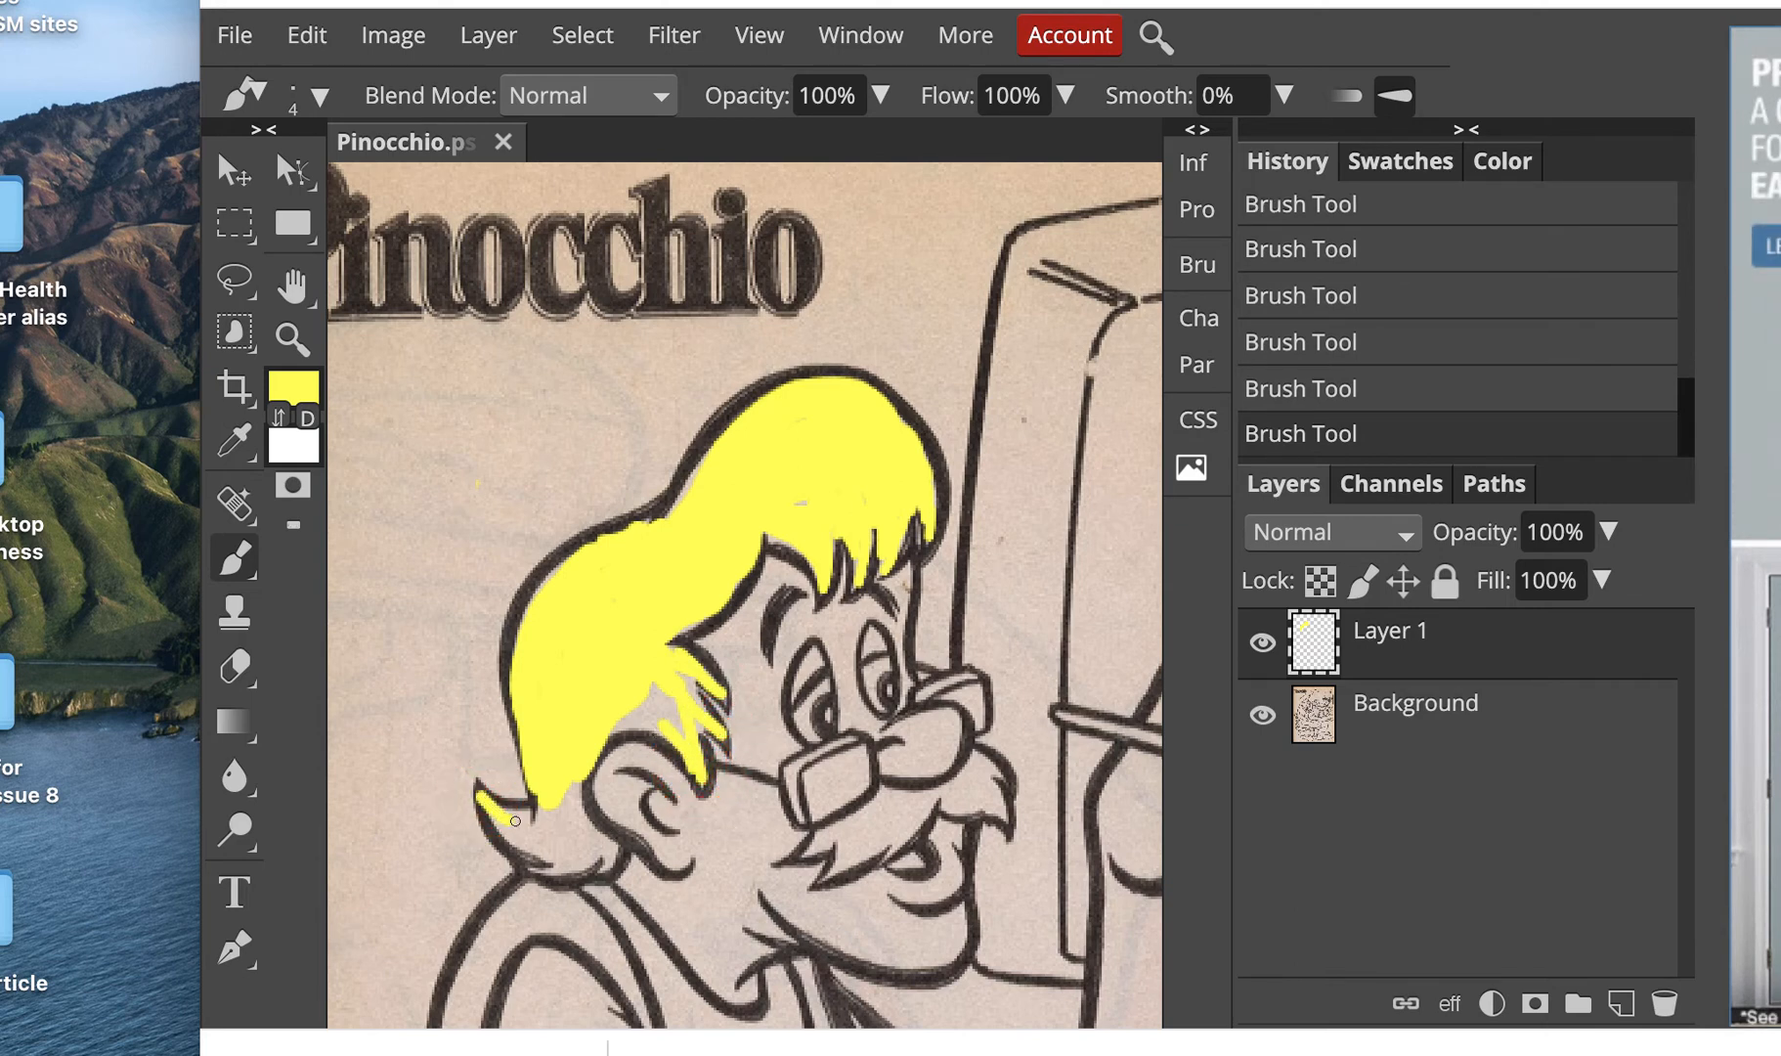
mouse_move(480, 795)
mouse_down()
mouse_move(560, 814)
mouse_move(601, 867)
mouse_move(560, 869)
mouse_move(587, 860)
mouse_up()
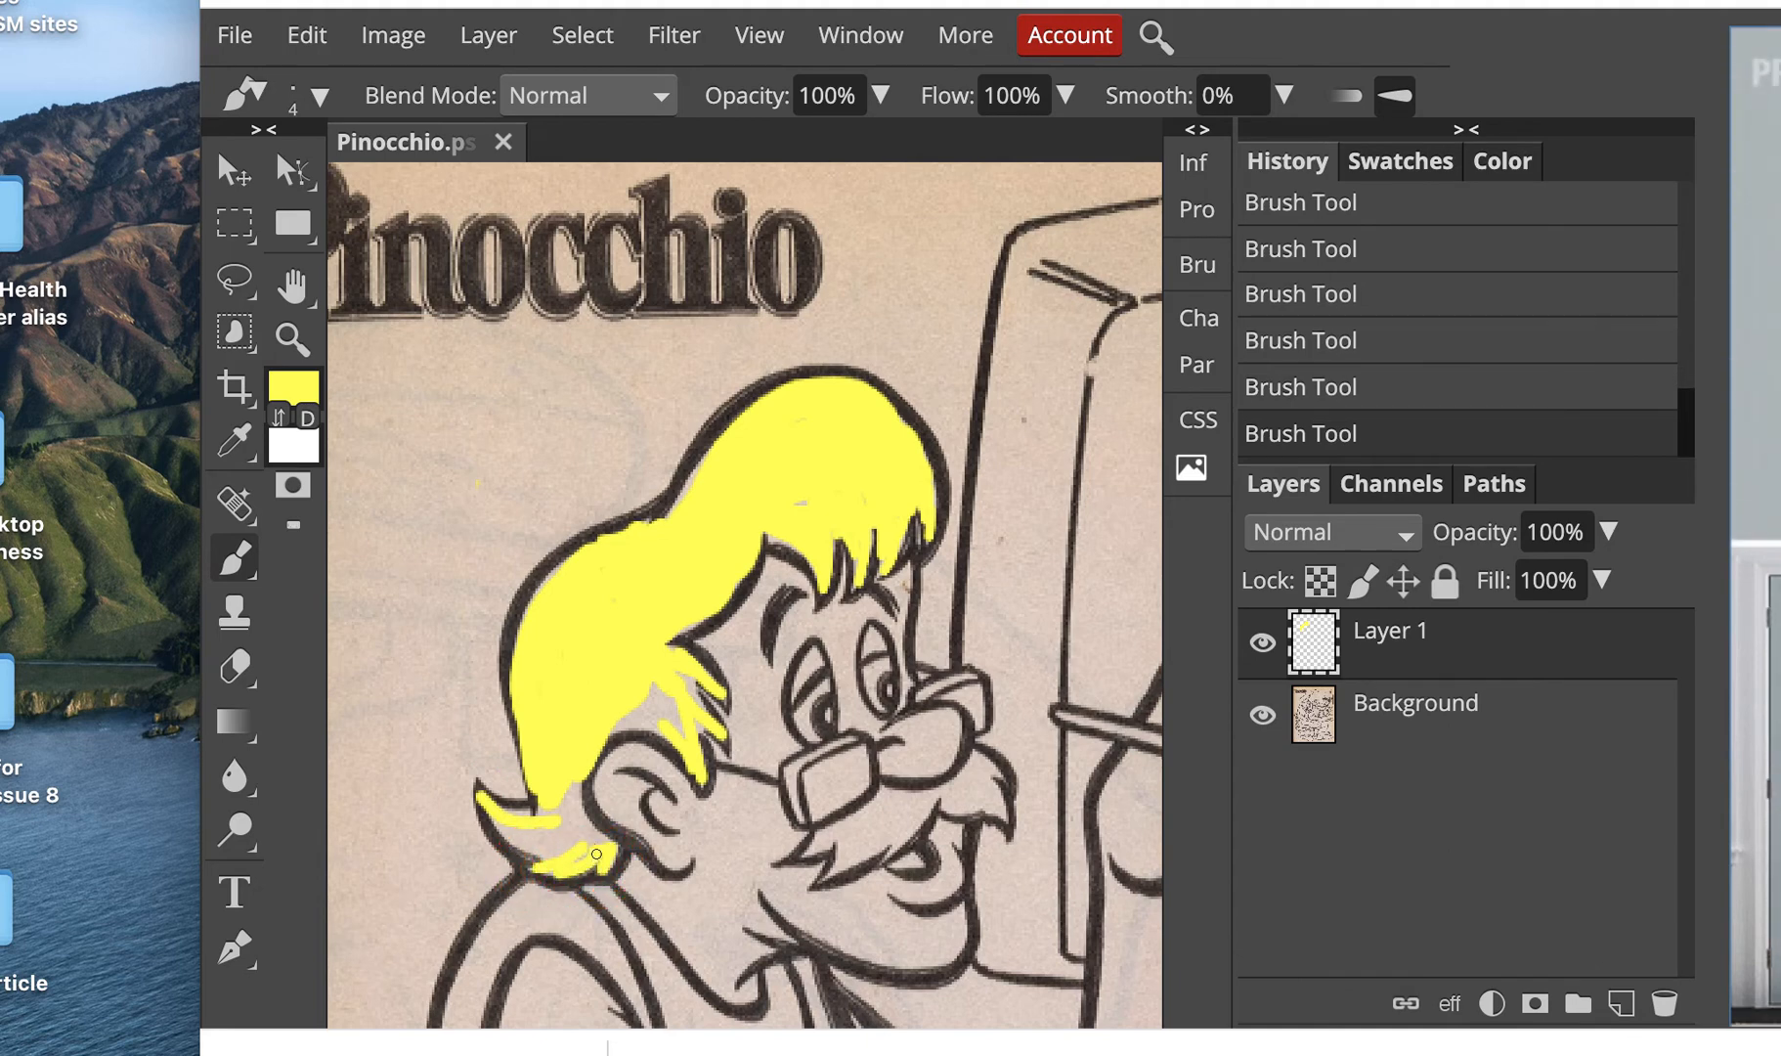
Step: Set the brush size to 9 and finish painting the lower hair tip and gaps by the ear yellow
key([)
key(])
key(])
key(])
key(])
key(])
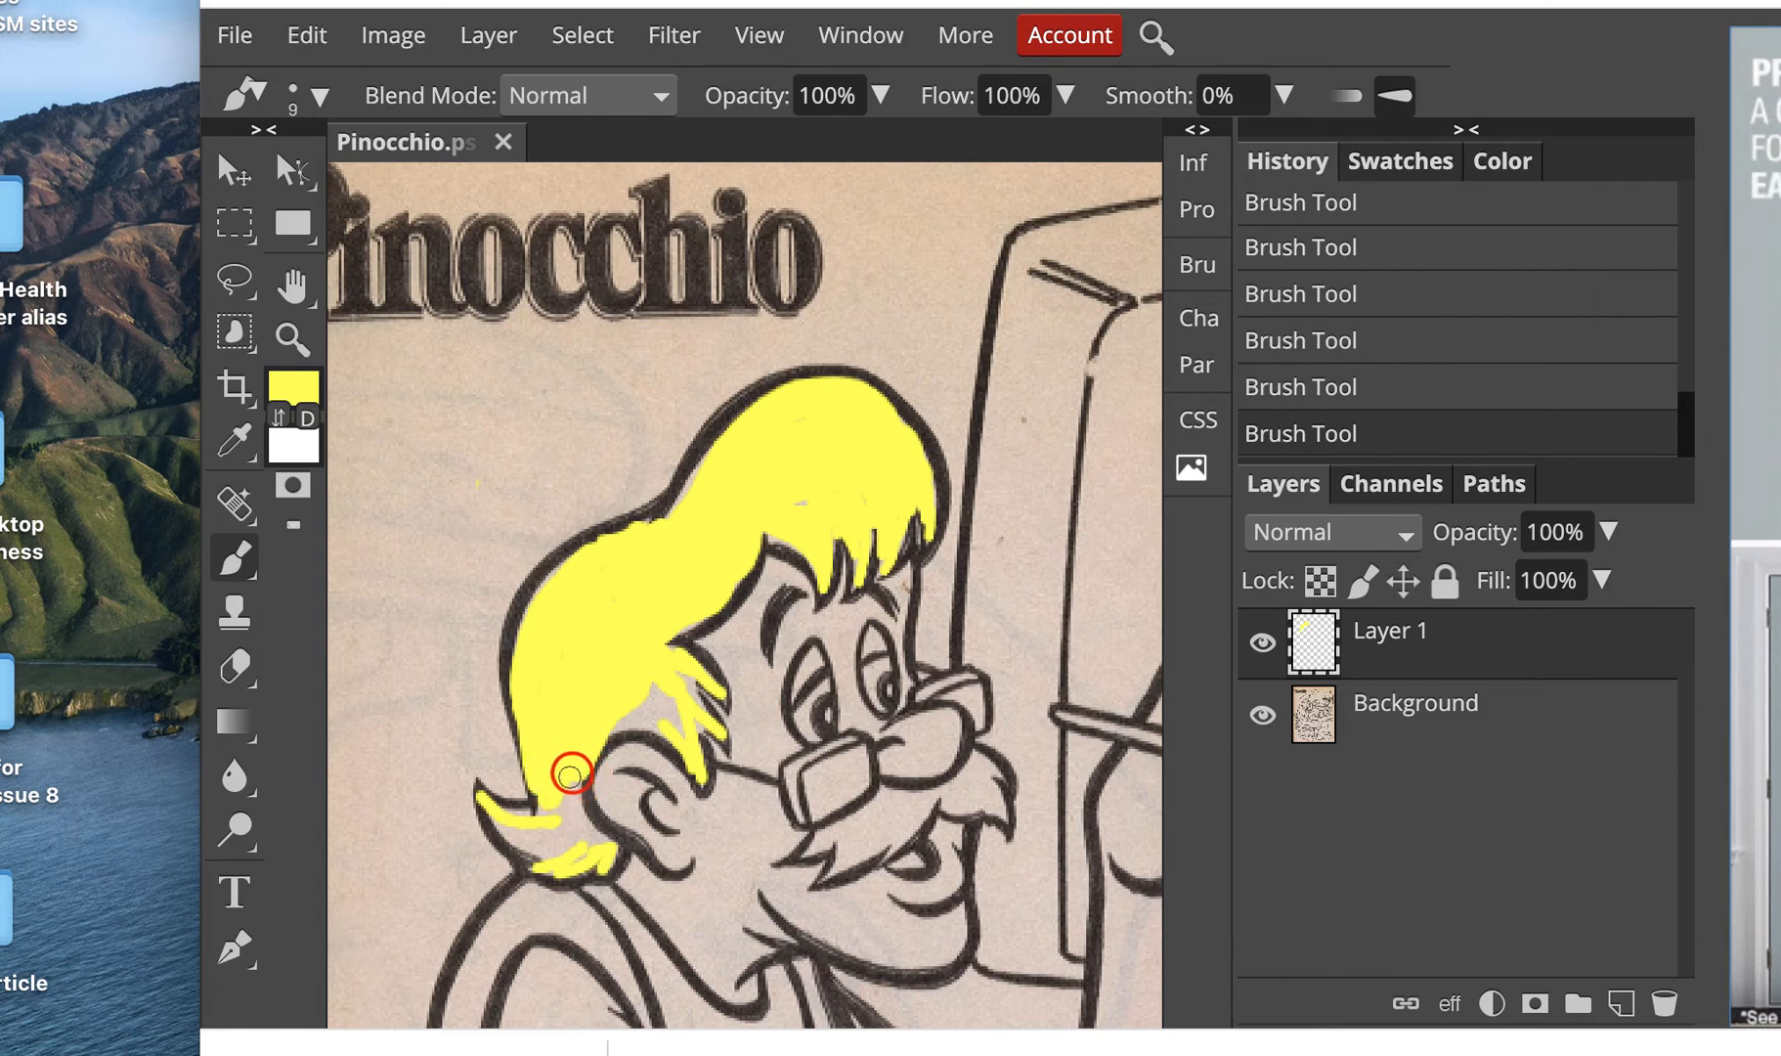
mouse_move(570, 804)
mouse_down()
mouse_move(605, 848)
mouse_move(510, 833)
mouse_up()
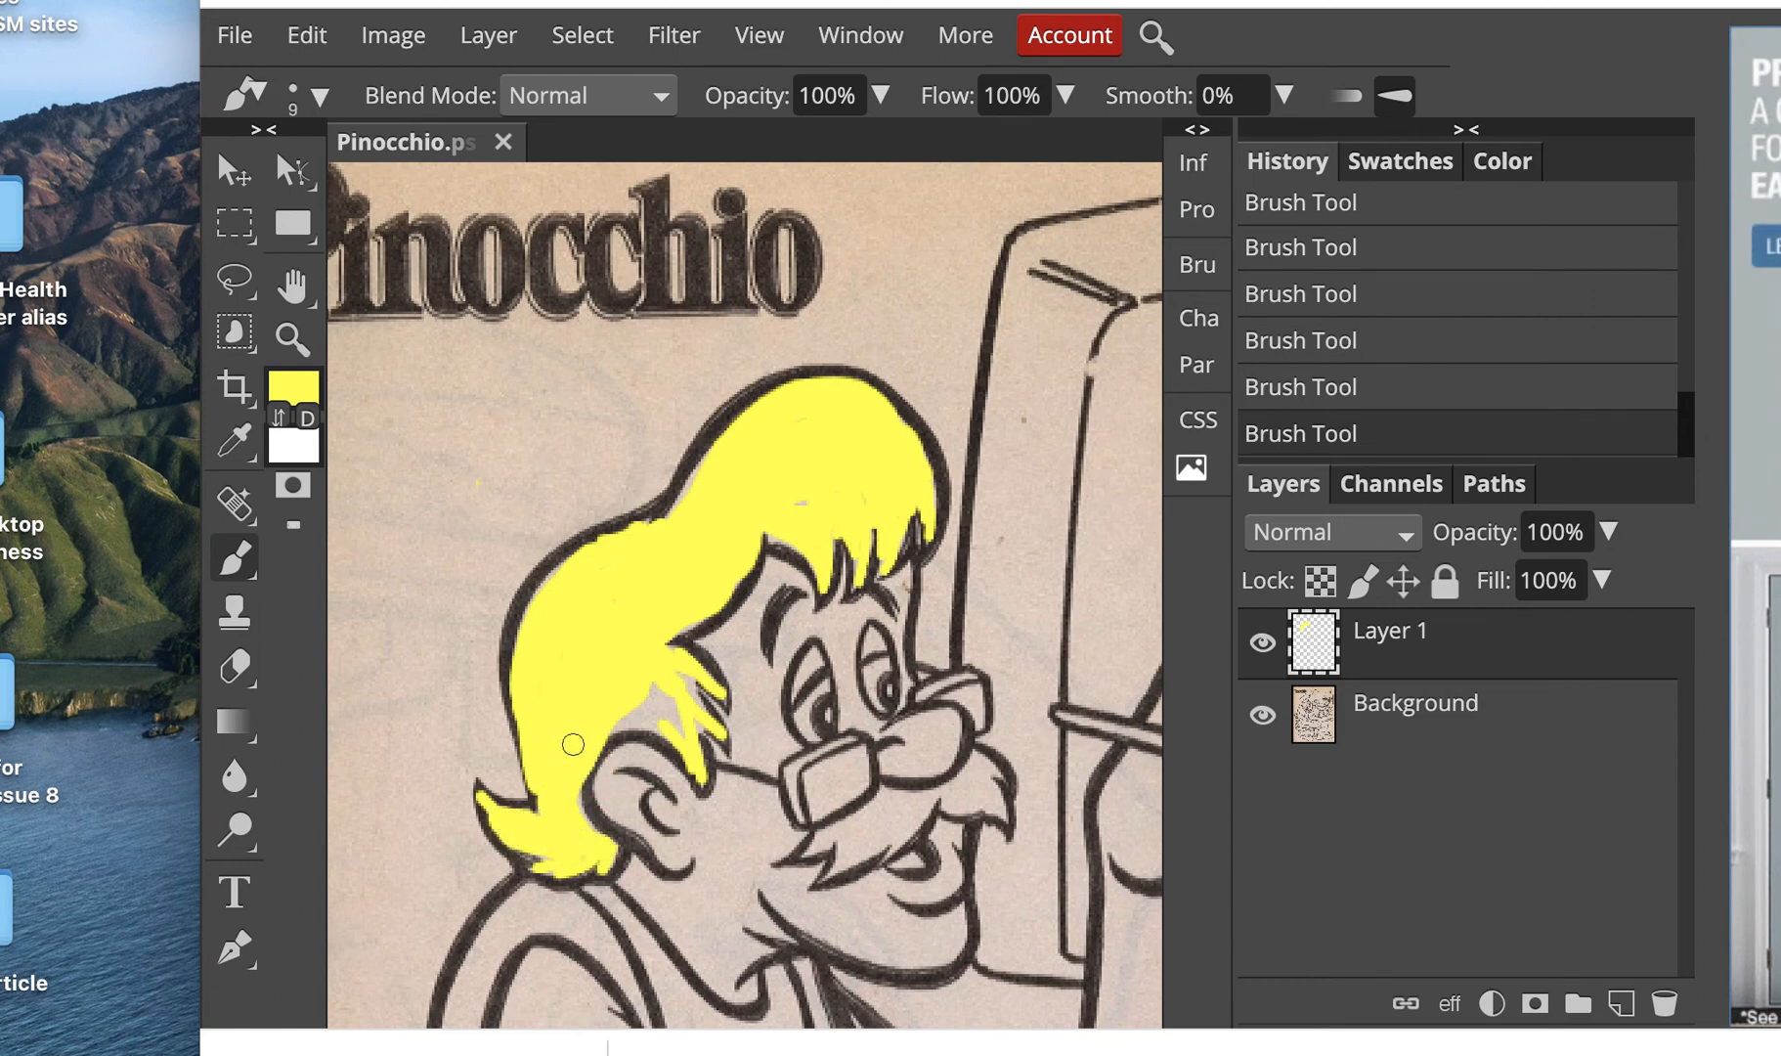
mouse_move(679, 659)
mouse_down()
mouse_move(680, 699)
mouse_move(642, 690)
mouse_move(673, 730)
mouse_move(585, 726)
mouse_up()
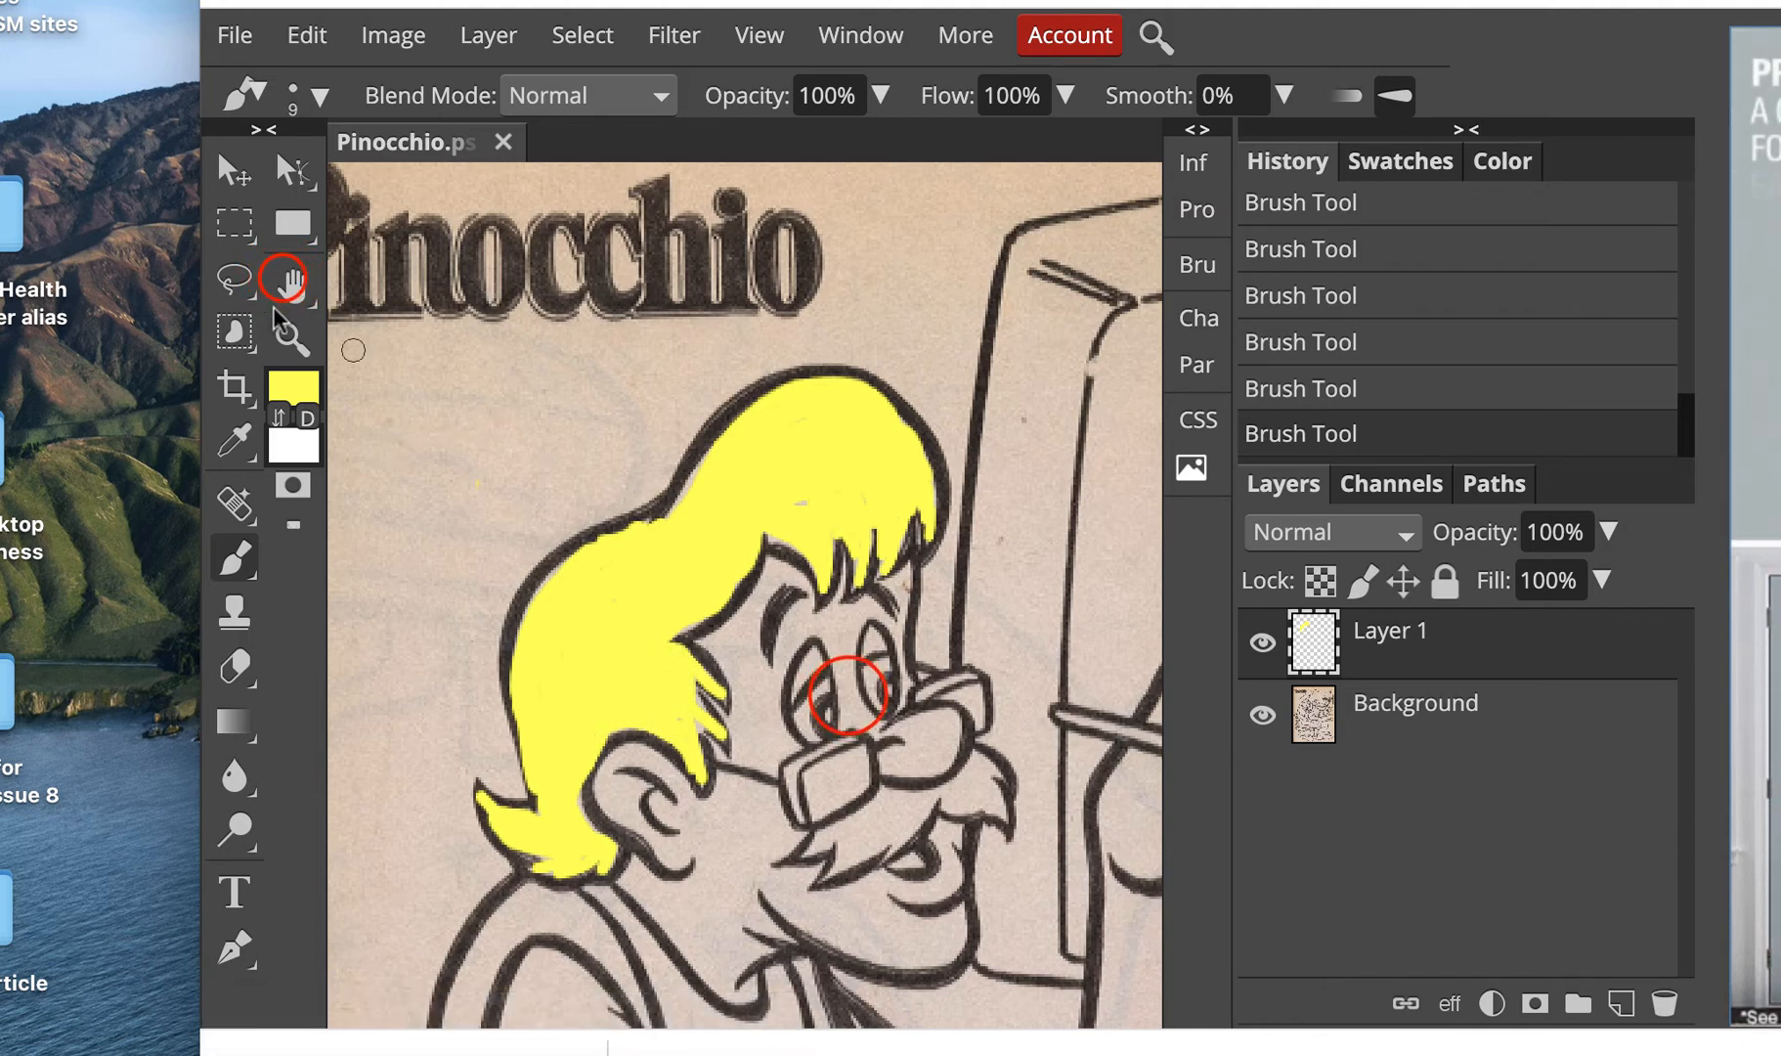
Step: Set the foreground colour to blue 1f5fc8 for painting Geppetto's sleeve
key(h)
drag(715, 584, 703, 368)
drag(533, 811, 684, 449)
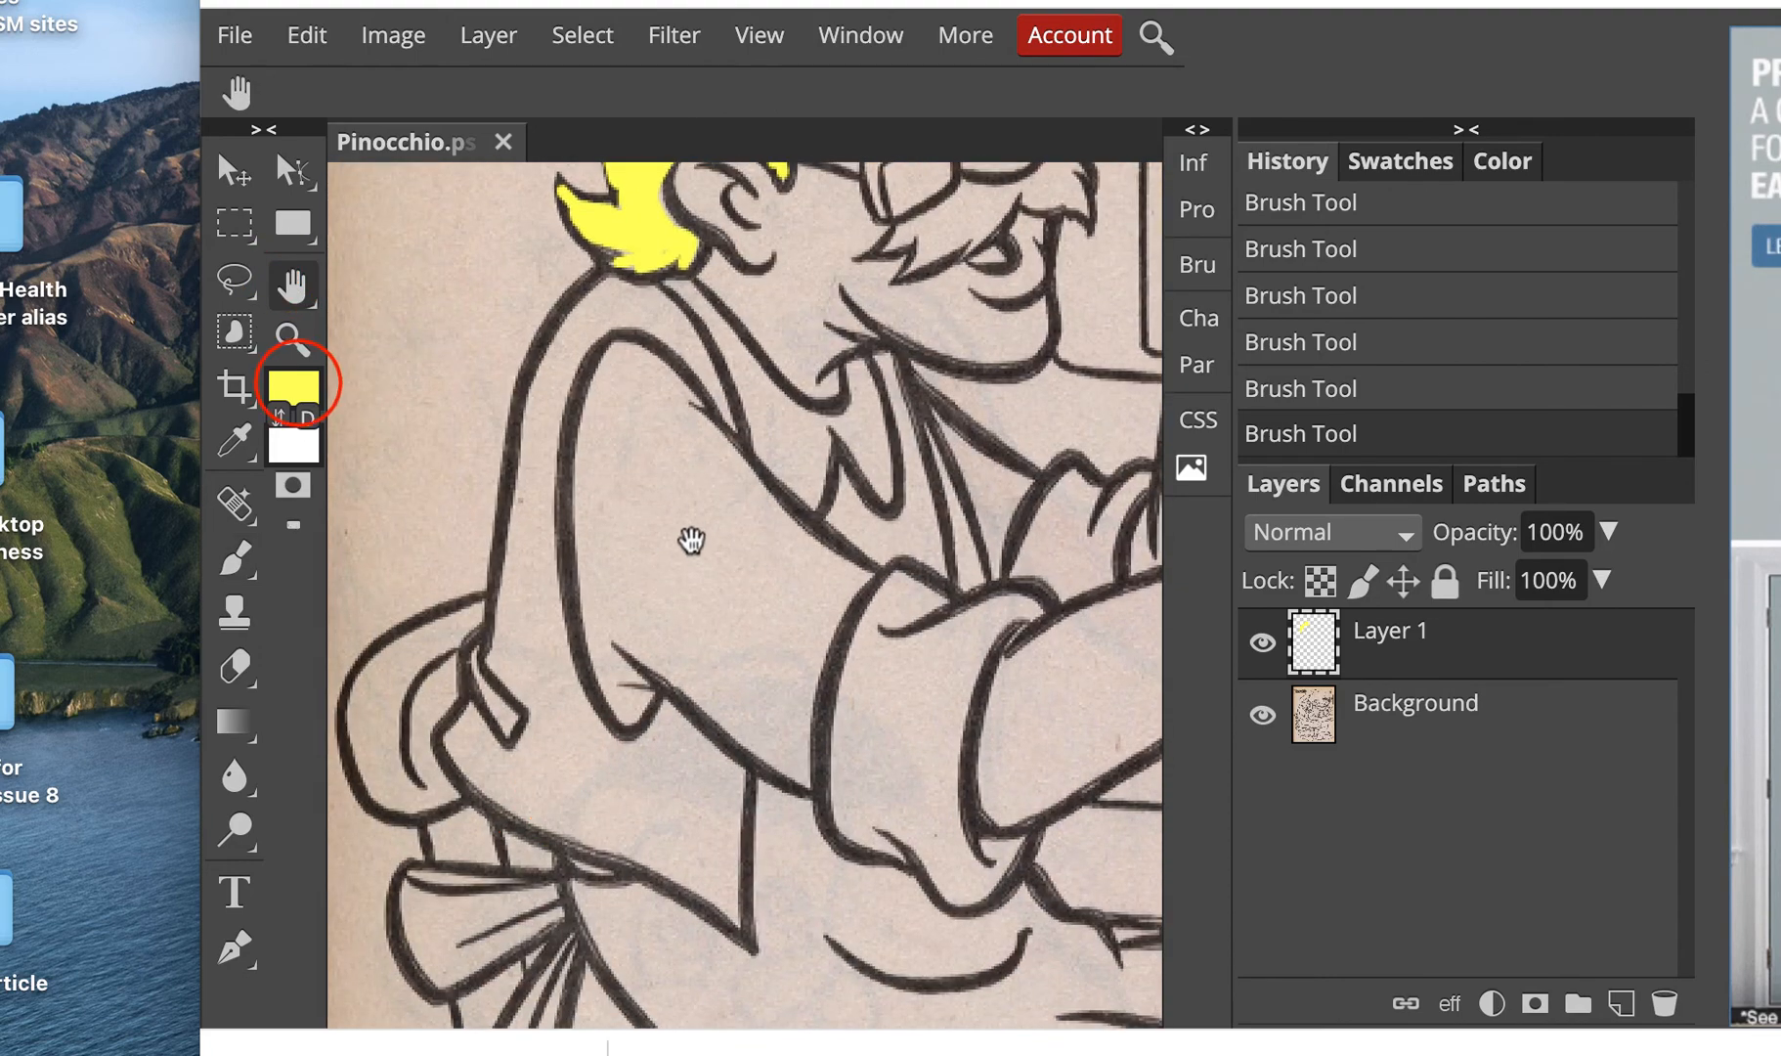
click(293, 386)
click(1115, 706)
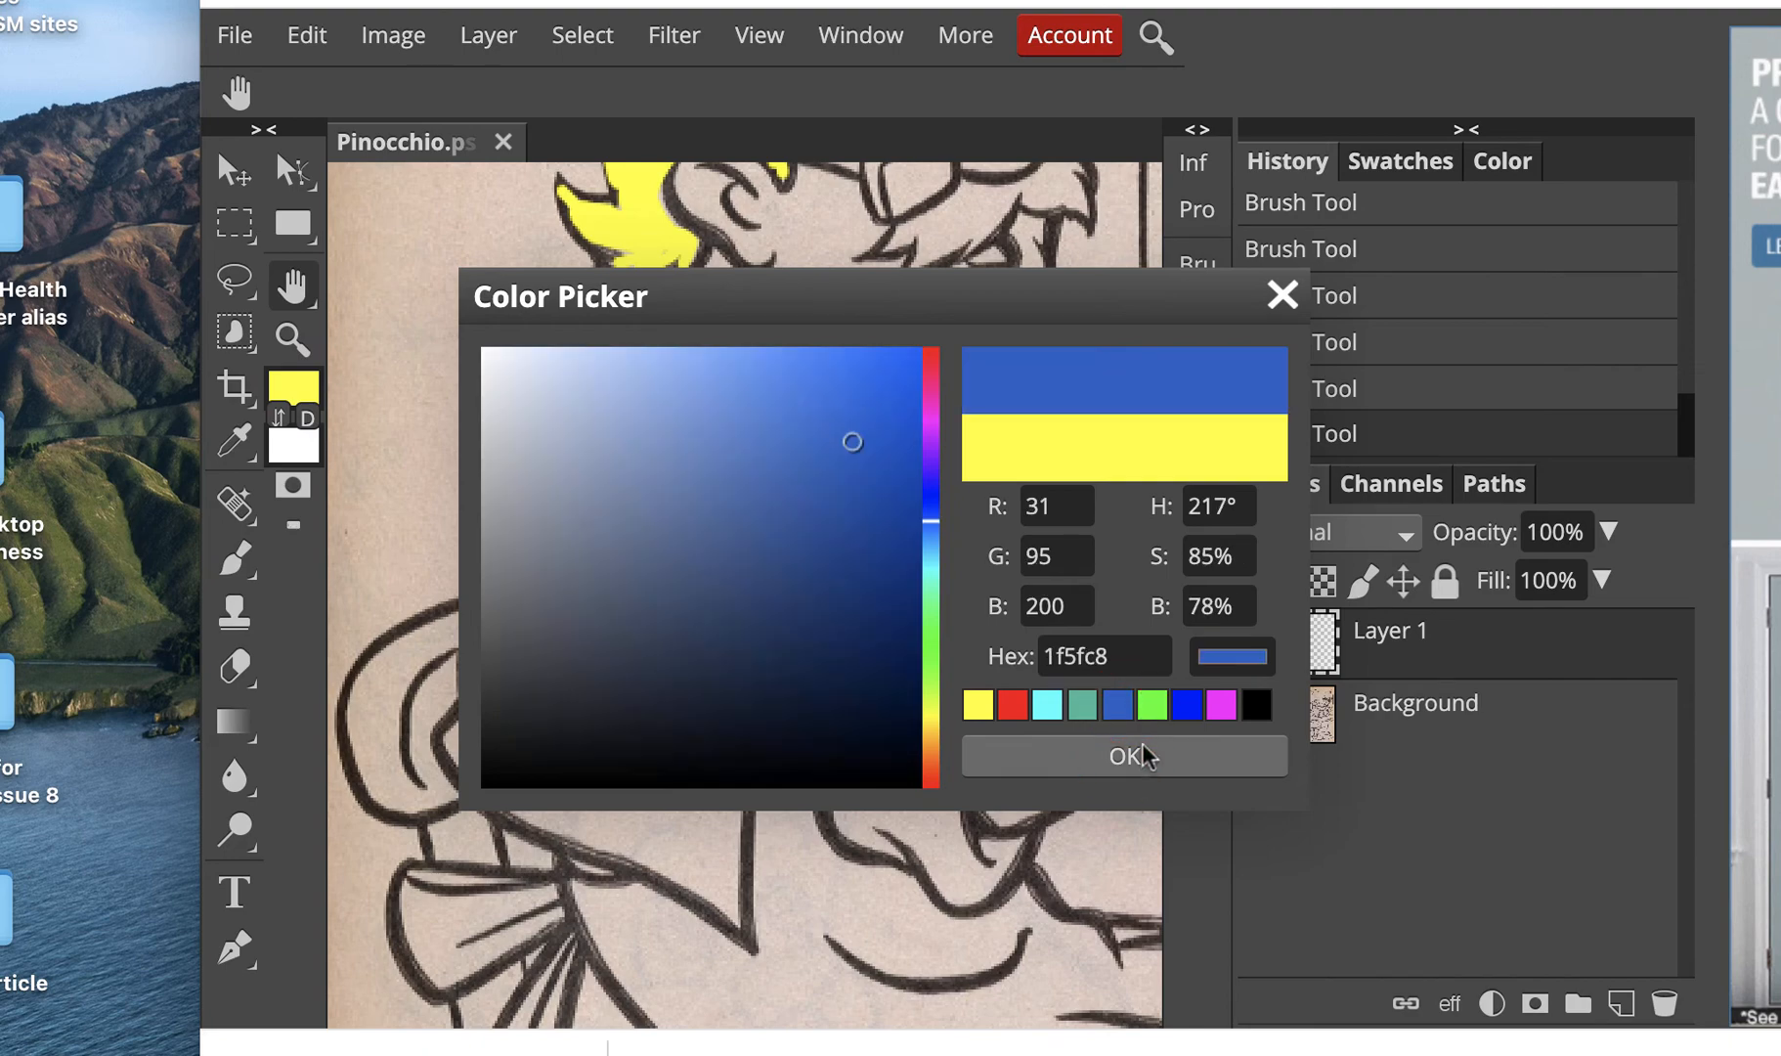
click(1124, 756)
Step: Paint Geppetto's sleeve blue with the Brush, enlarging it to size 25 to cover the area
click(235, 562)
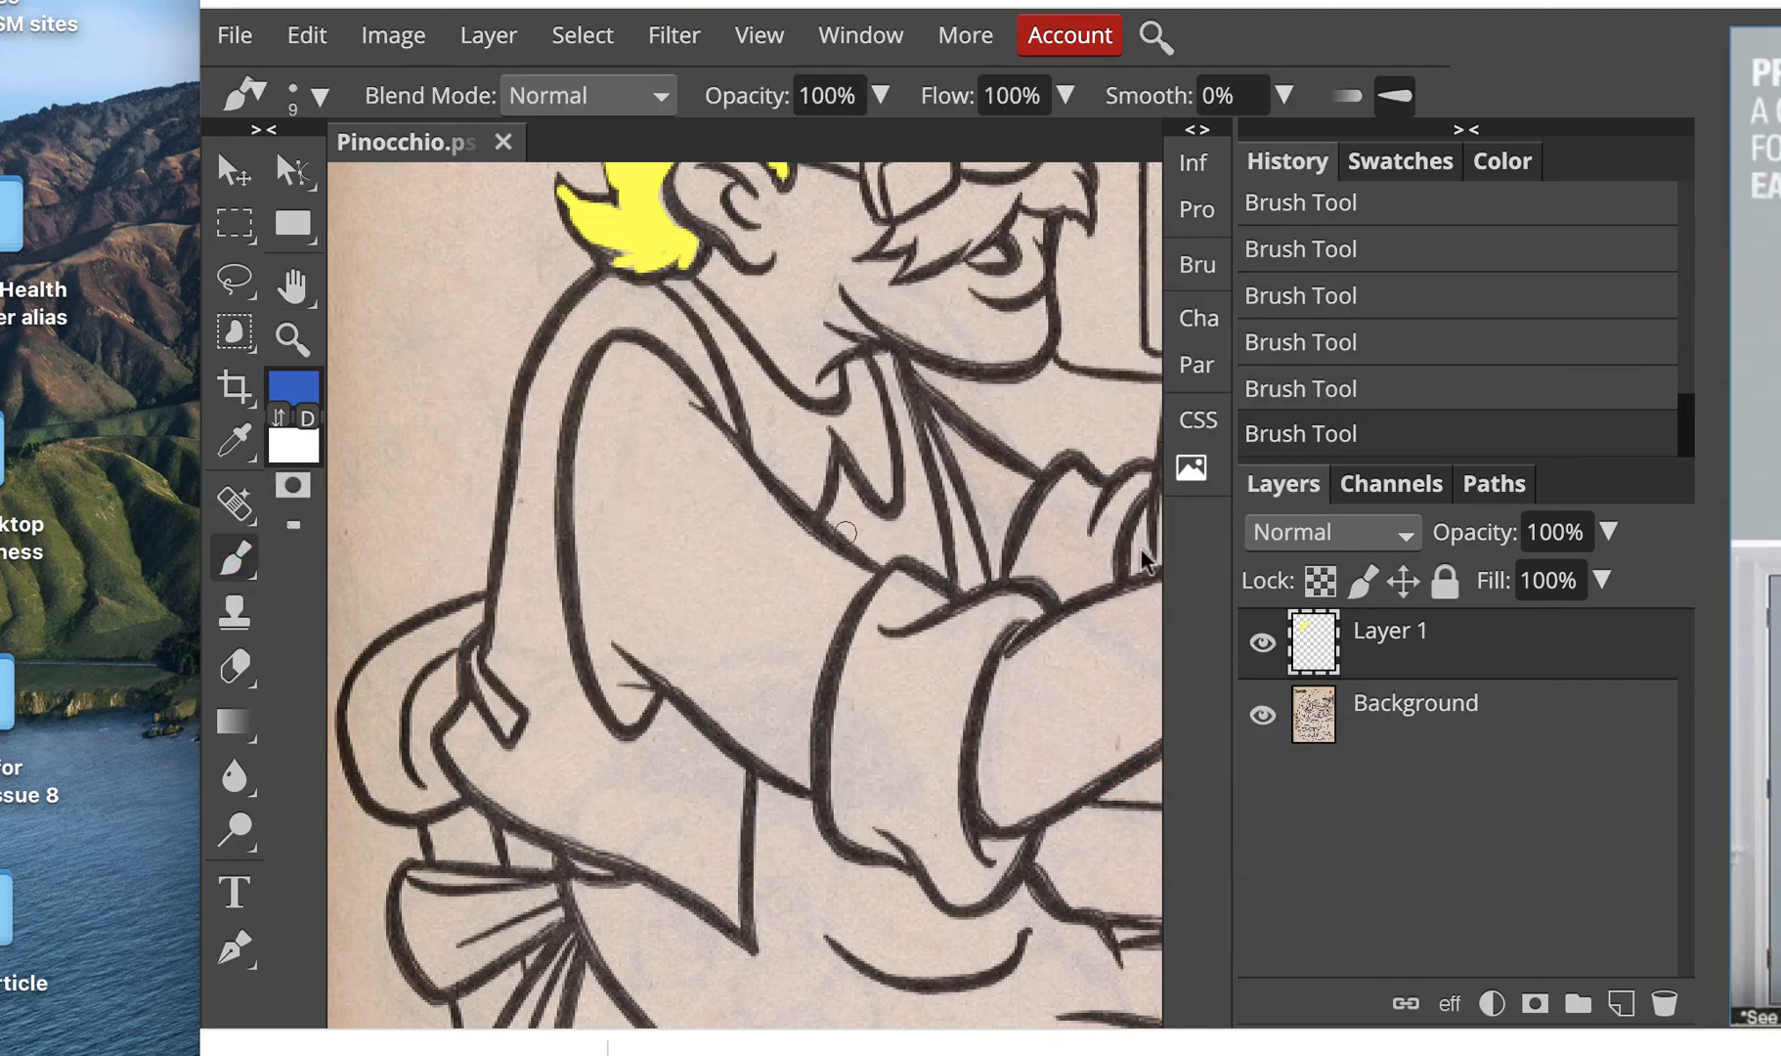
mouse_move(621, 366)
mouse_down()
mouse_move(765, 547)
mouse_move(831, 583)
mouse_up()
mouse_move(842, 582)
mouse_down()
mouse_move(796, 659)
mouse_move(798, 753)
mouse_move(770, 583)
mouse_move(746, 578)
mouse_move(735, 699)
mouse_move(631, 453)
mouse_move(595, 618)
mouse_move(694, 566)
mouse_move(642, 378)
mouse_move(808, 553)
mouse_up()
key(])
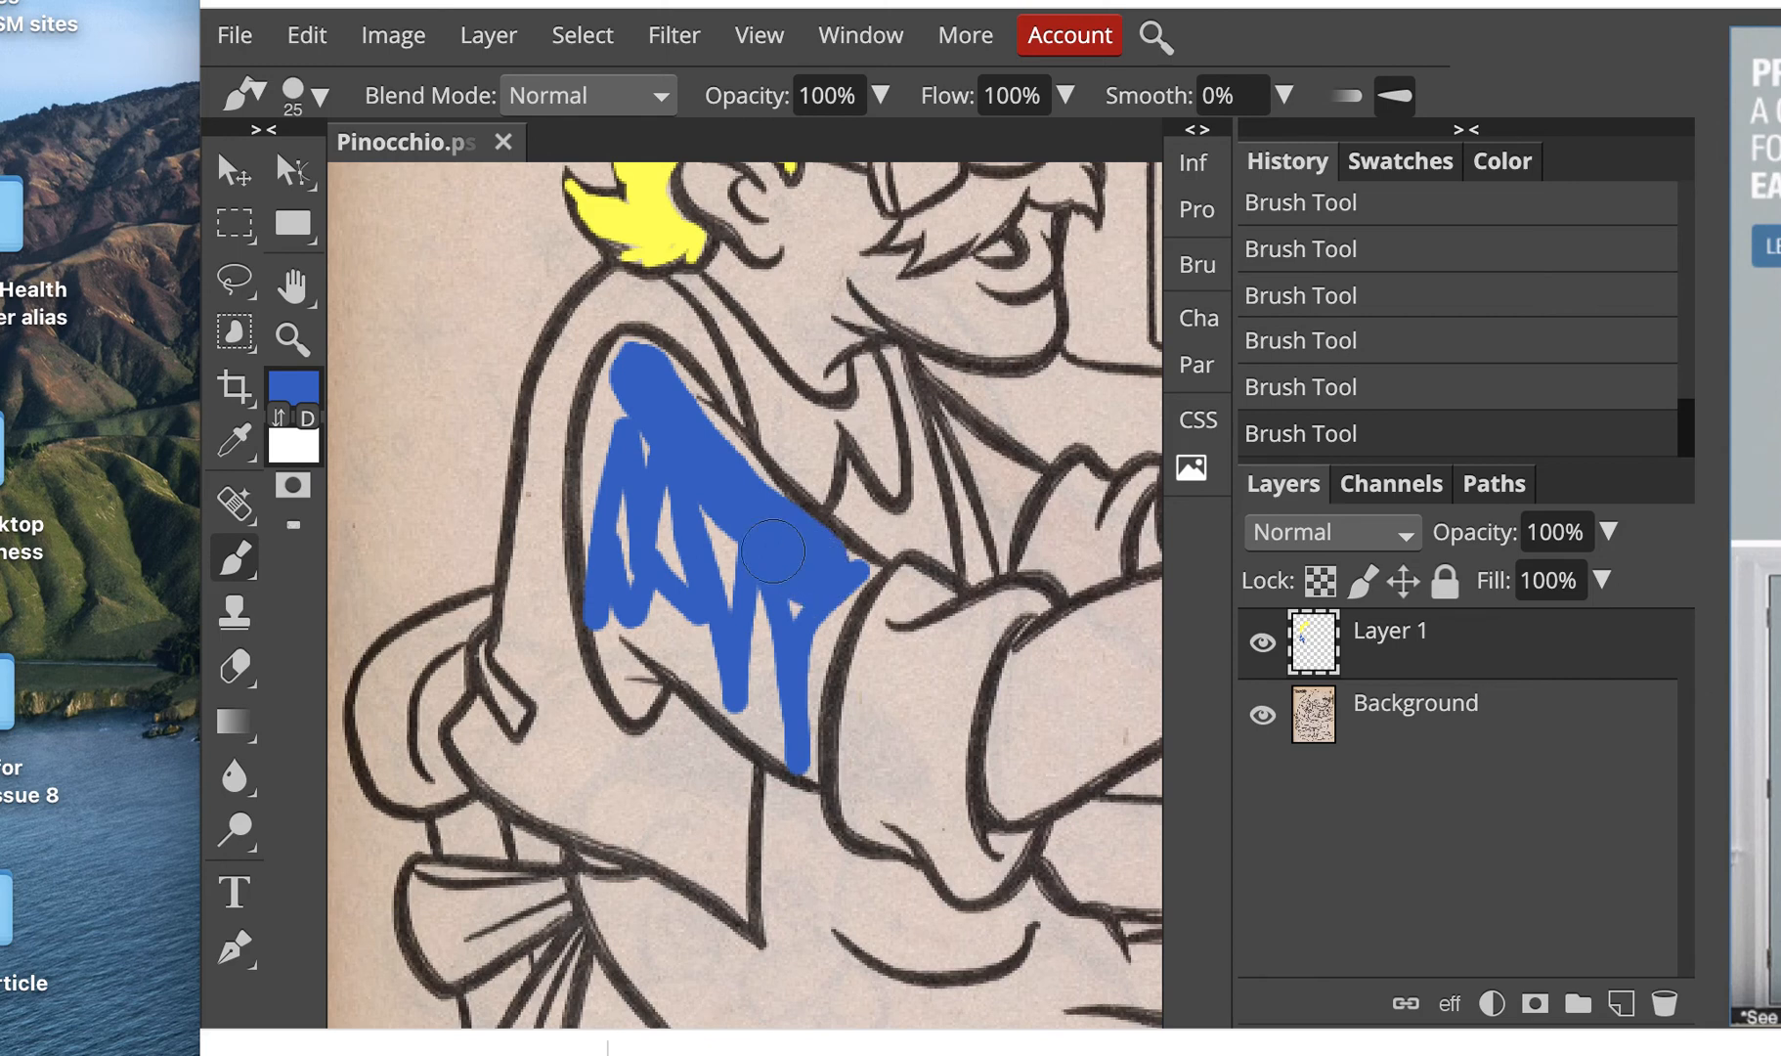
mouse_move(655, 430)
mouse_down()
mouse_move(684, 548)
mouse_move(762, 650)
mouse_move(760, 718)
mouse_move(855, 586)
mouse_up()
Step: Set the brush size to 9 and fill the sleeve's edges and remaining gaps blue up to the outline
key([)
key([)
key([)
key([)
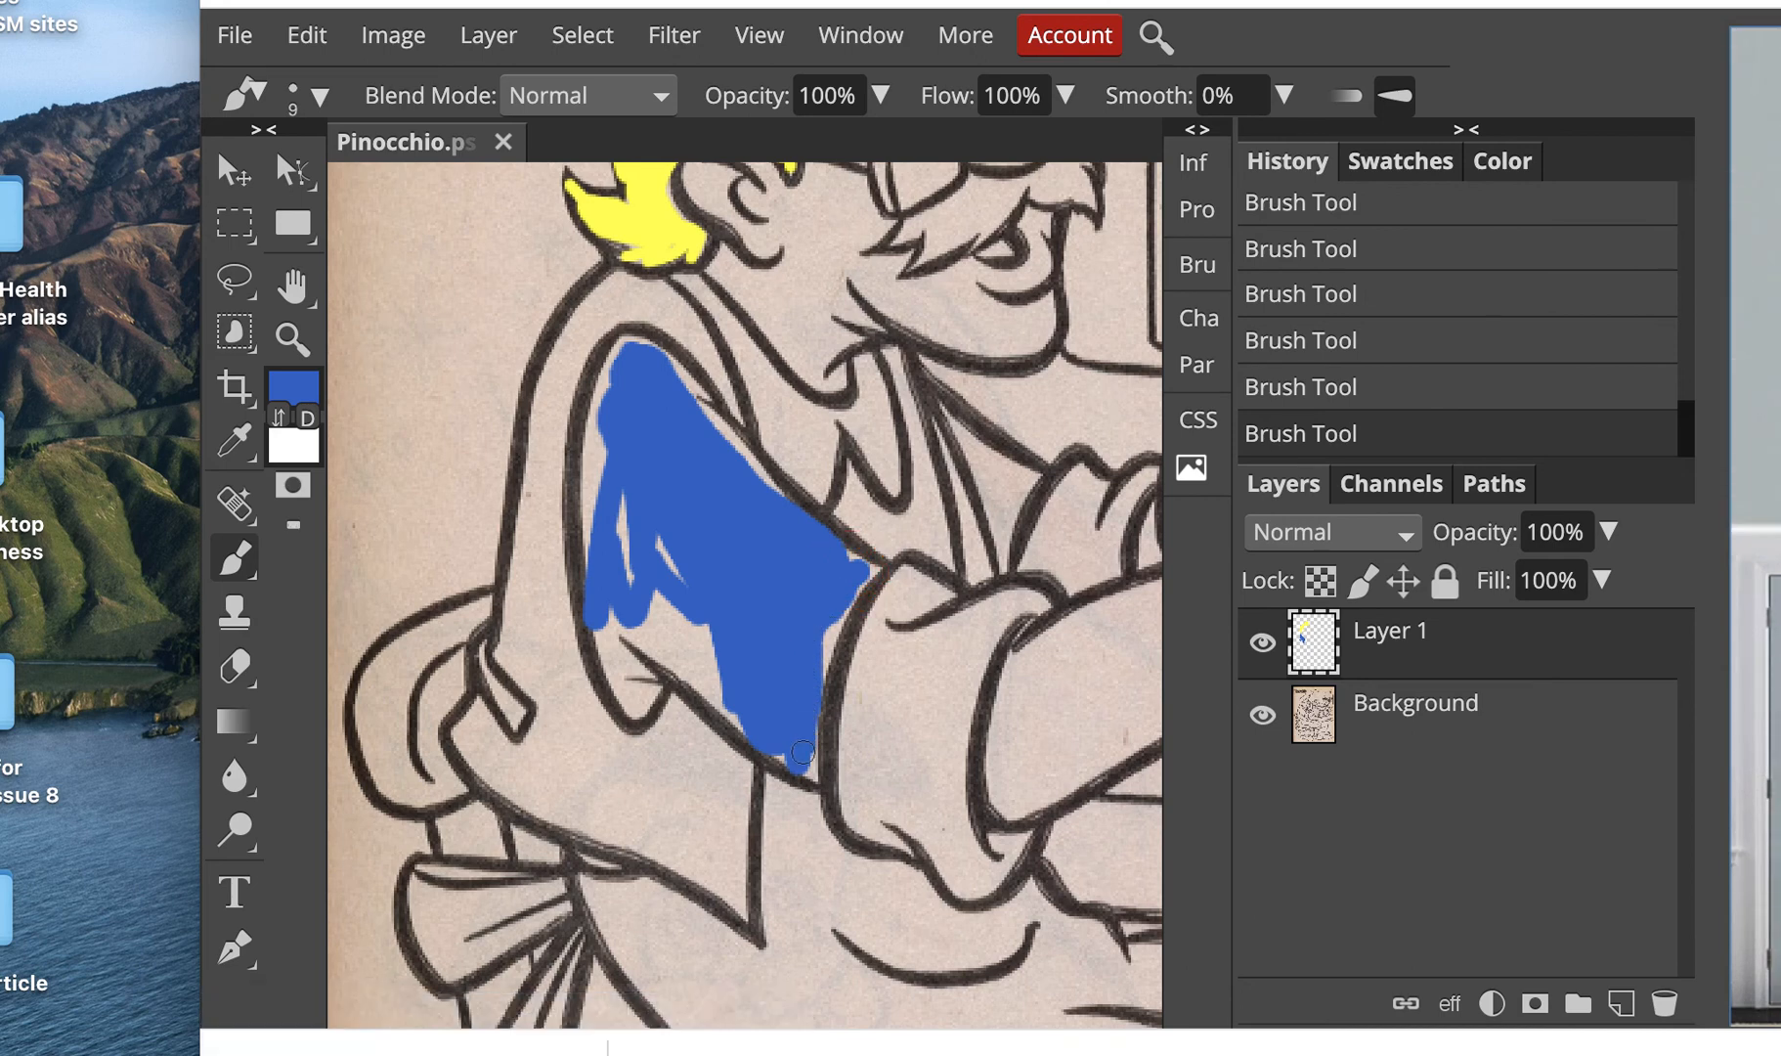
drag(808, 671, 837, 608)
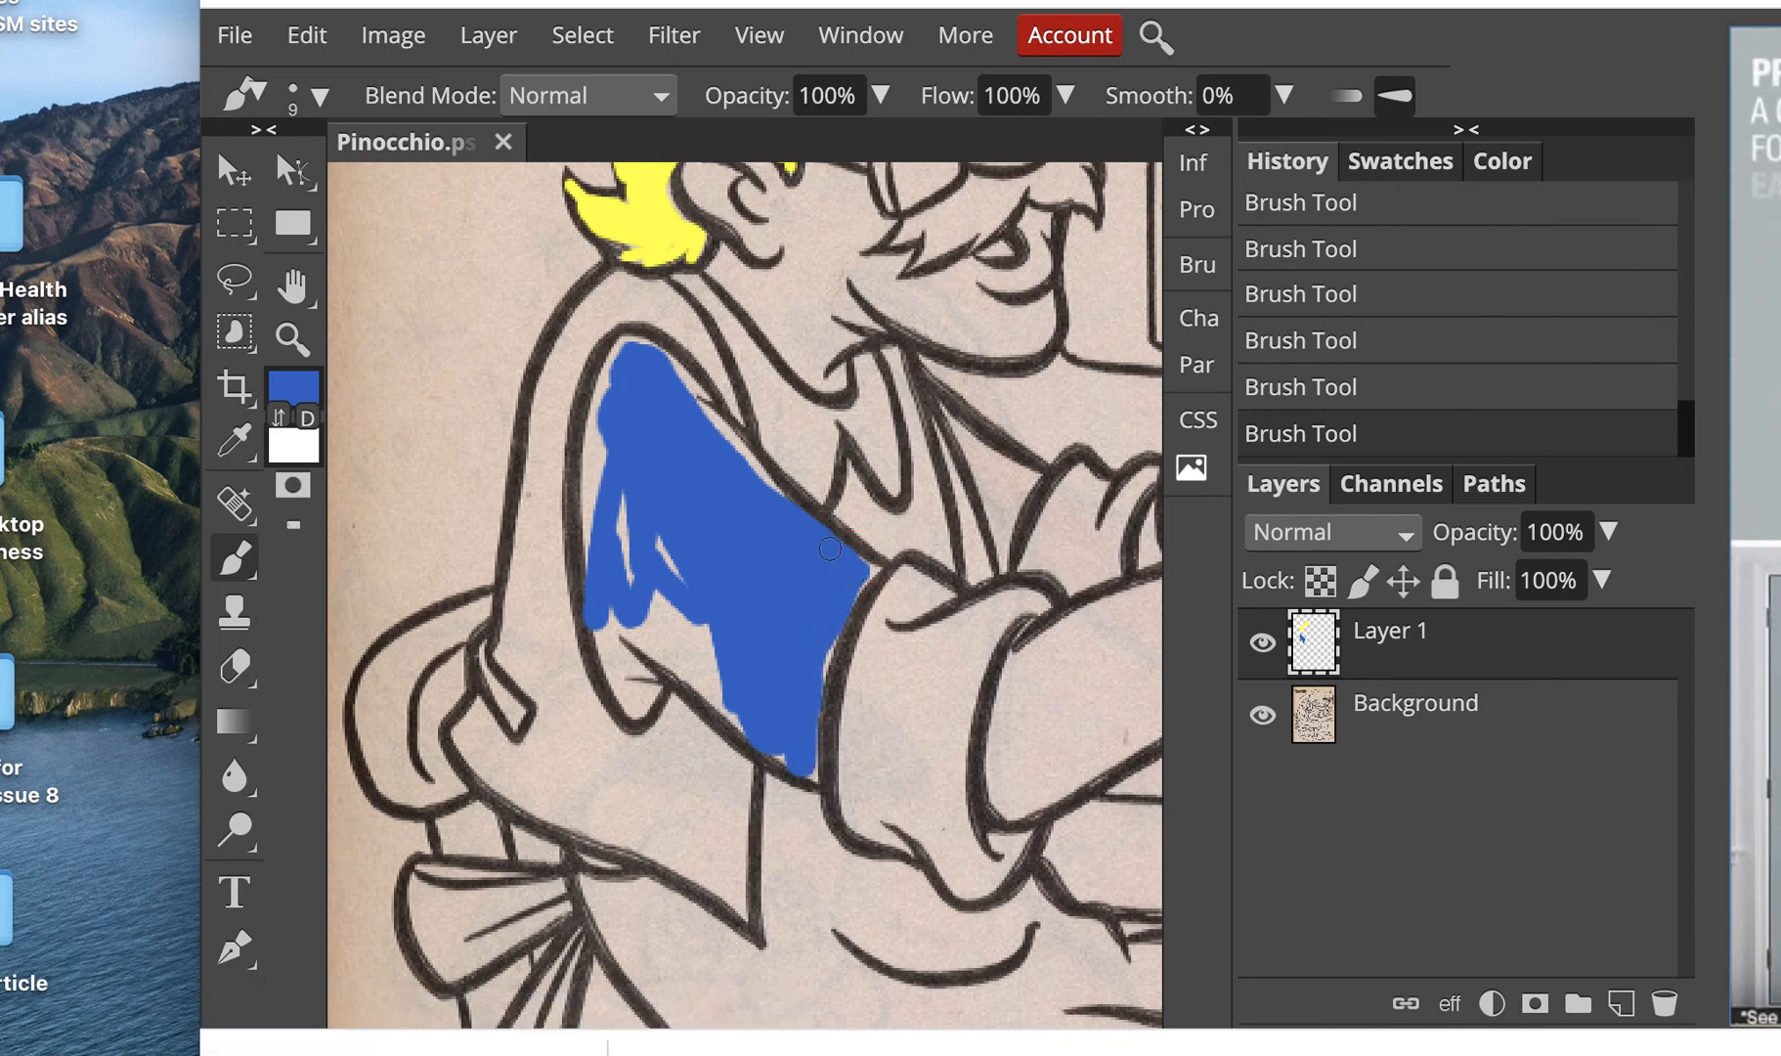
drag(701, 406, 761, 481)
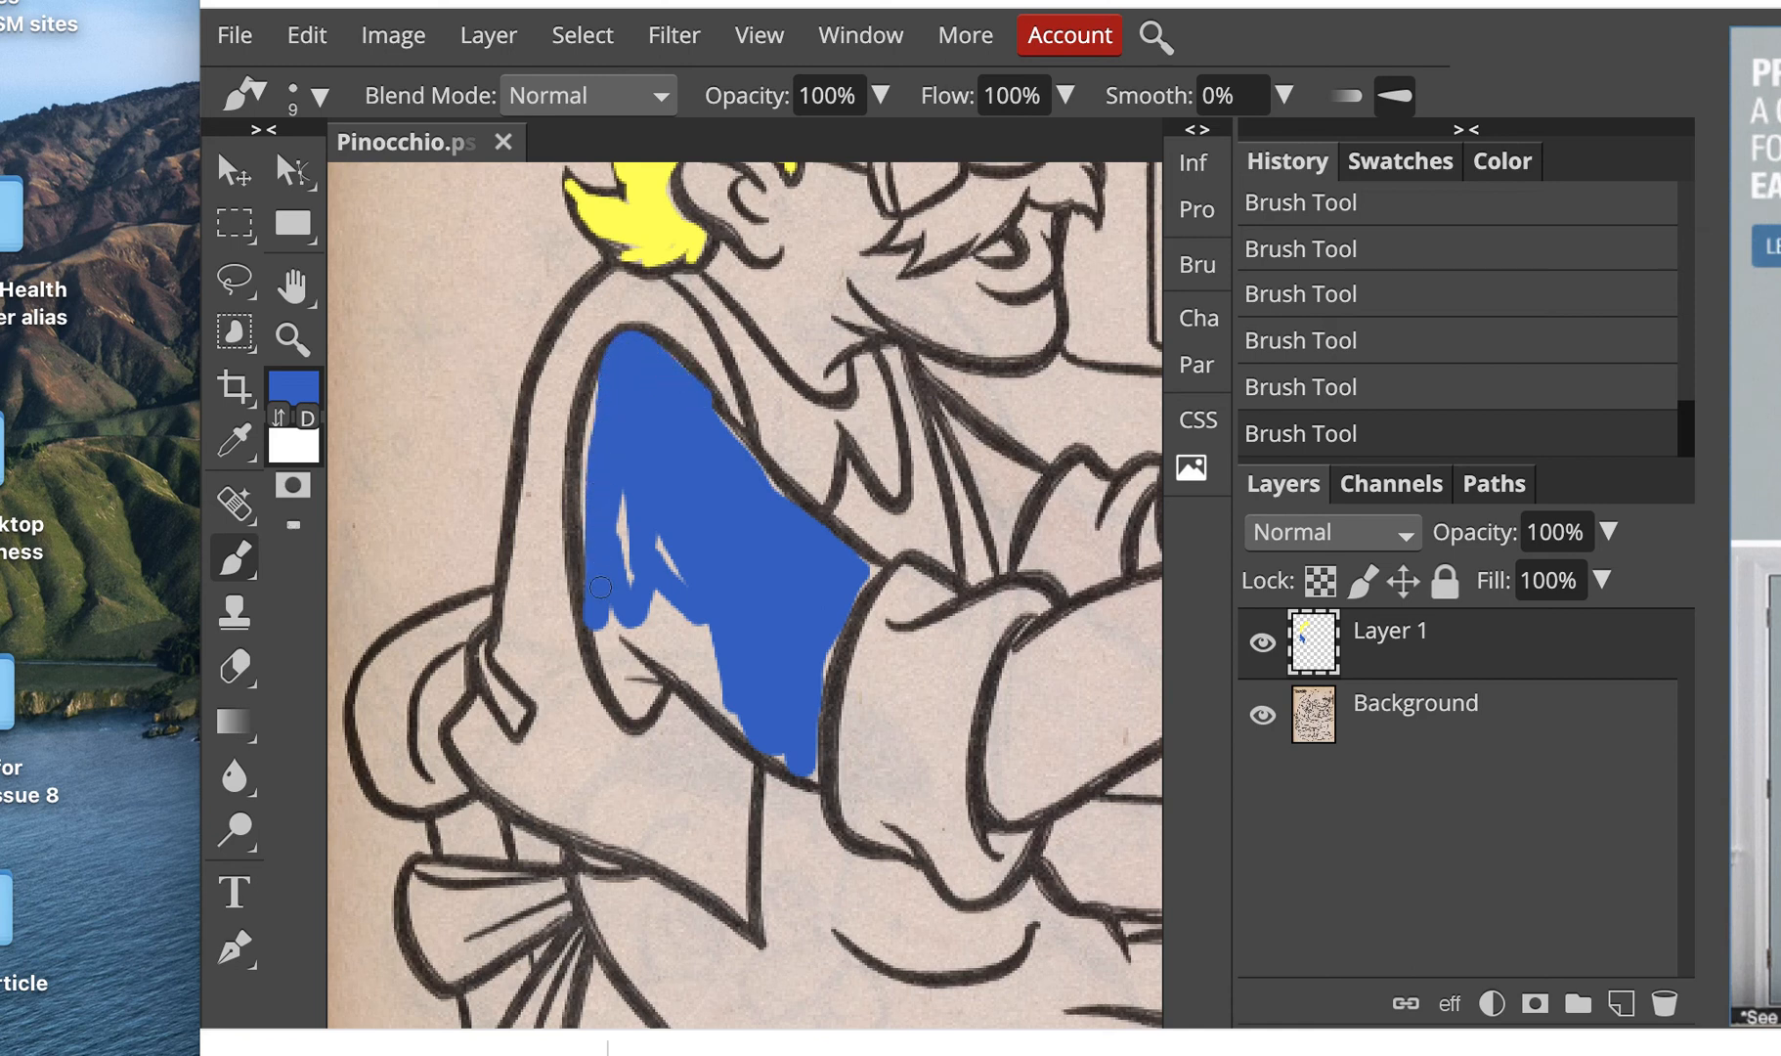
mouse_move(600, 586)
mouse_down()
mouse_move(627, 707)
mouse_move(631, 675)
mouse_up()
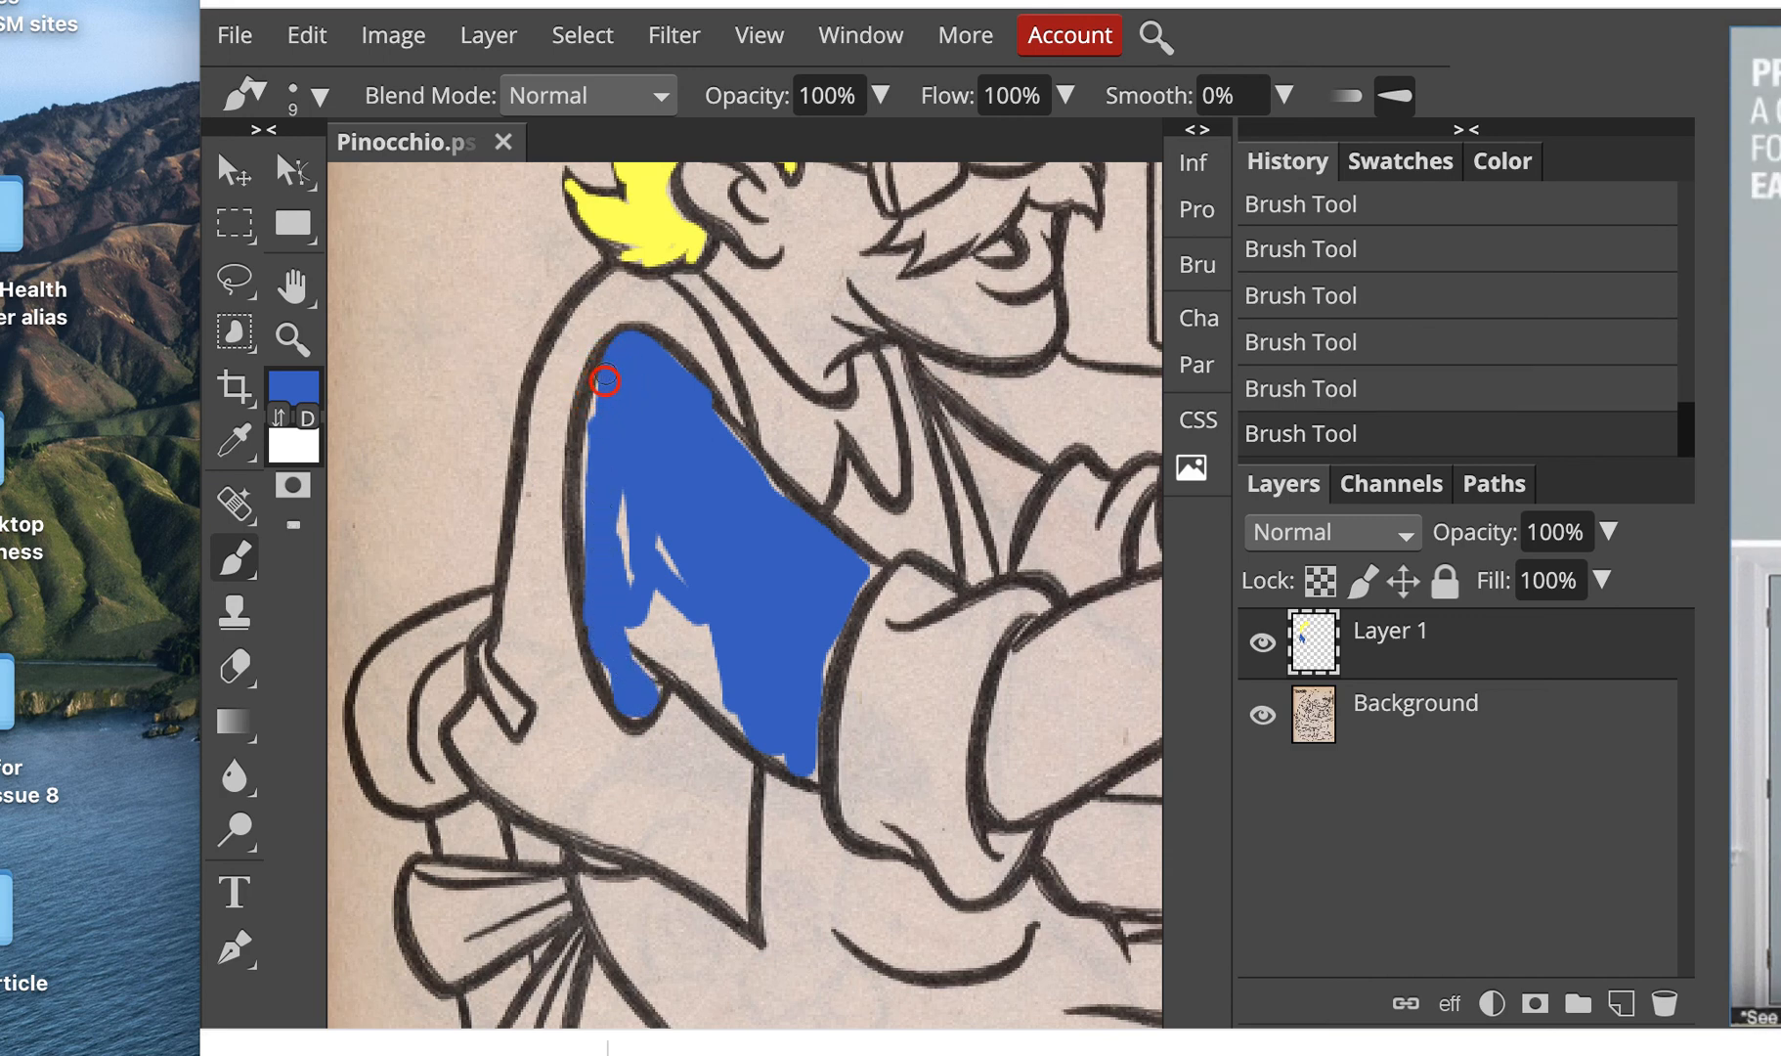
drag(596, 377, 594, 547)
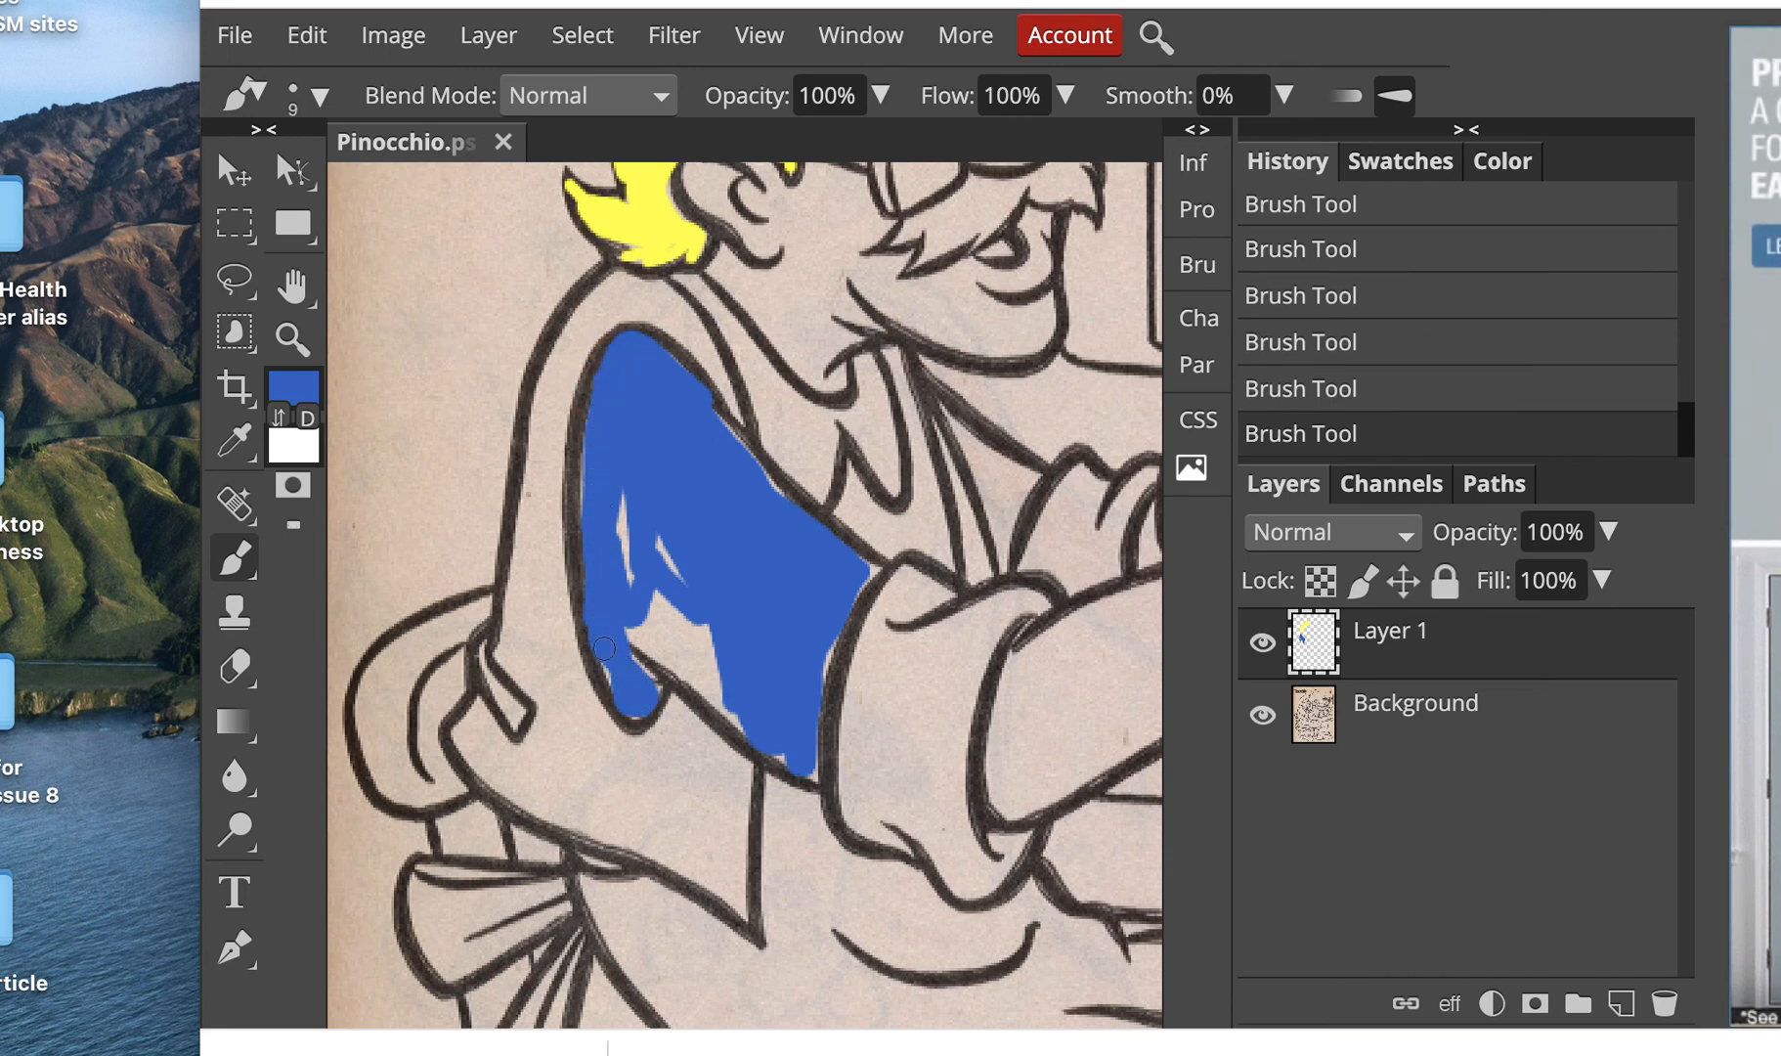
mouse_move(604, 648)
mouse_down()
mouse_move(664, 632)
mouse_move(634, 625)
mouse_move(783, 745)
mouse_move(674, 631)
mouse_up()
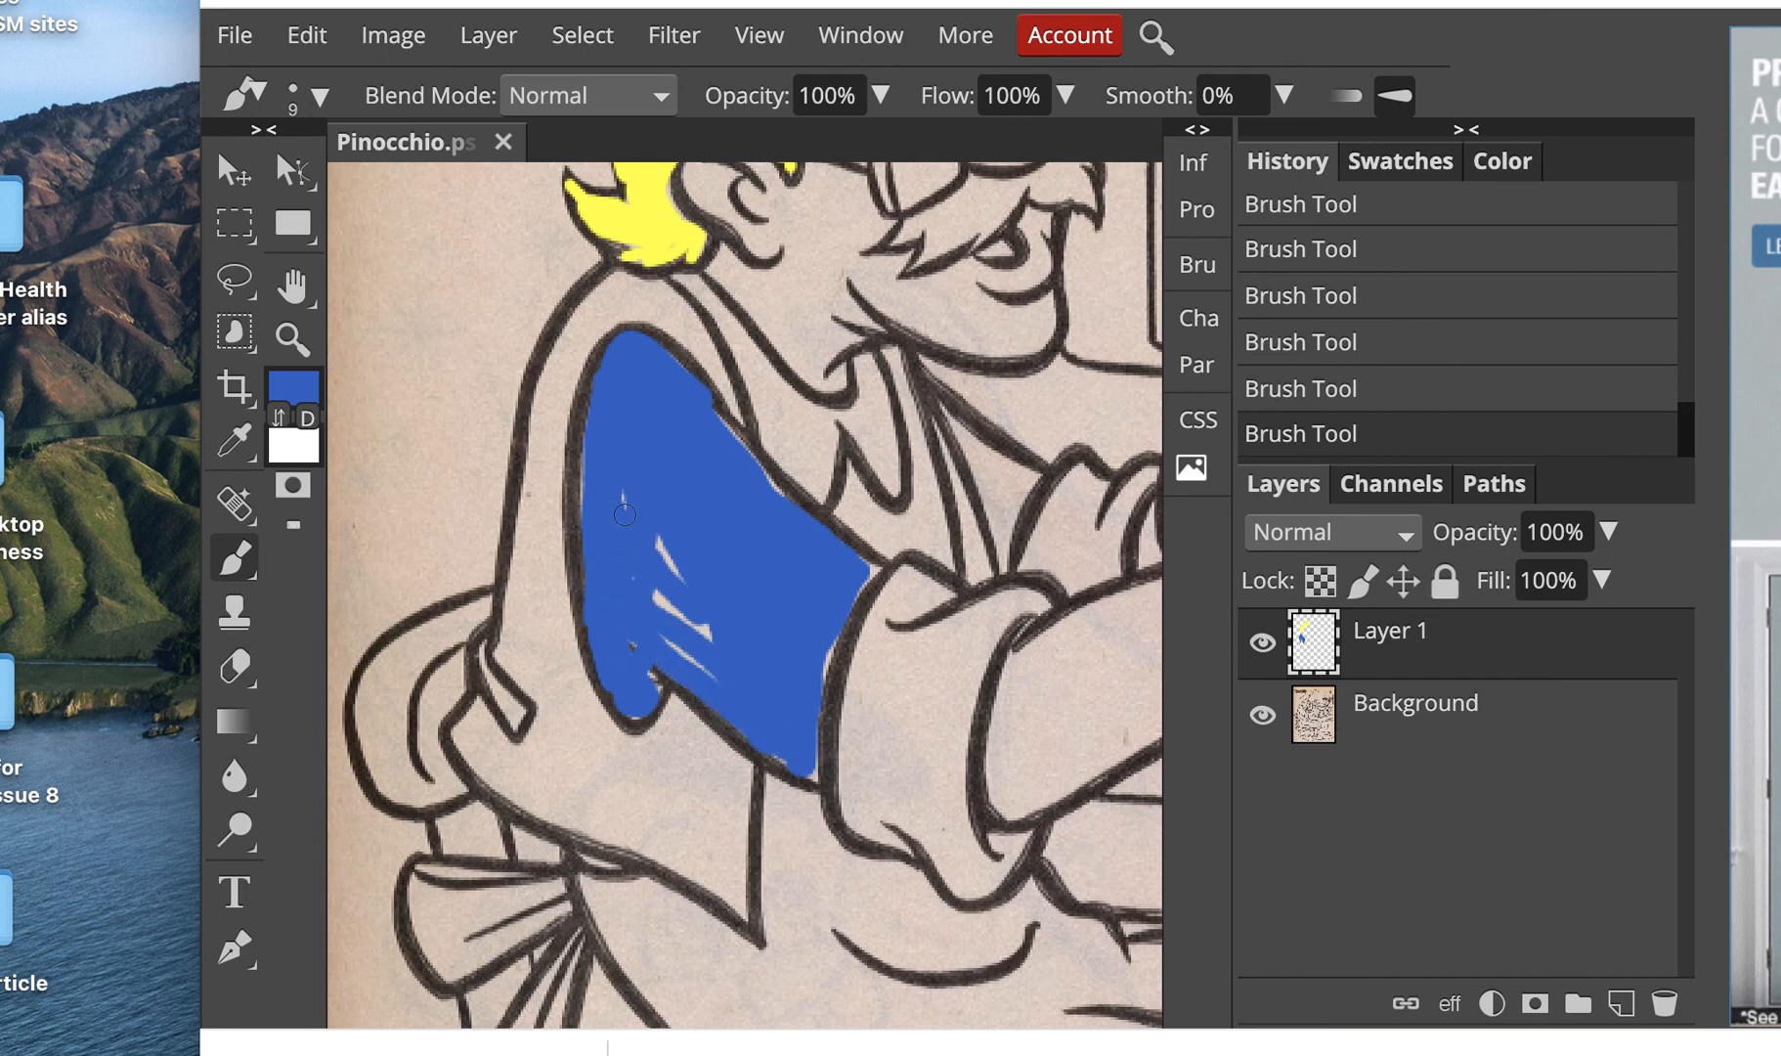
mouse_move(624, 515)
mouse_down()
mouse_move(731, 670)
mouse_move(680, 649)
mouse_up()
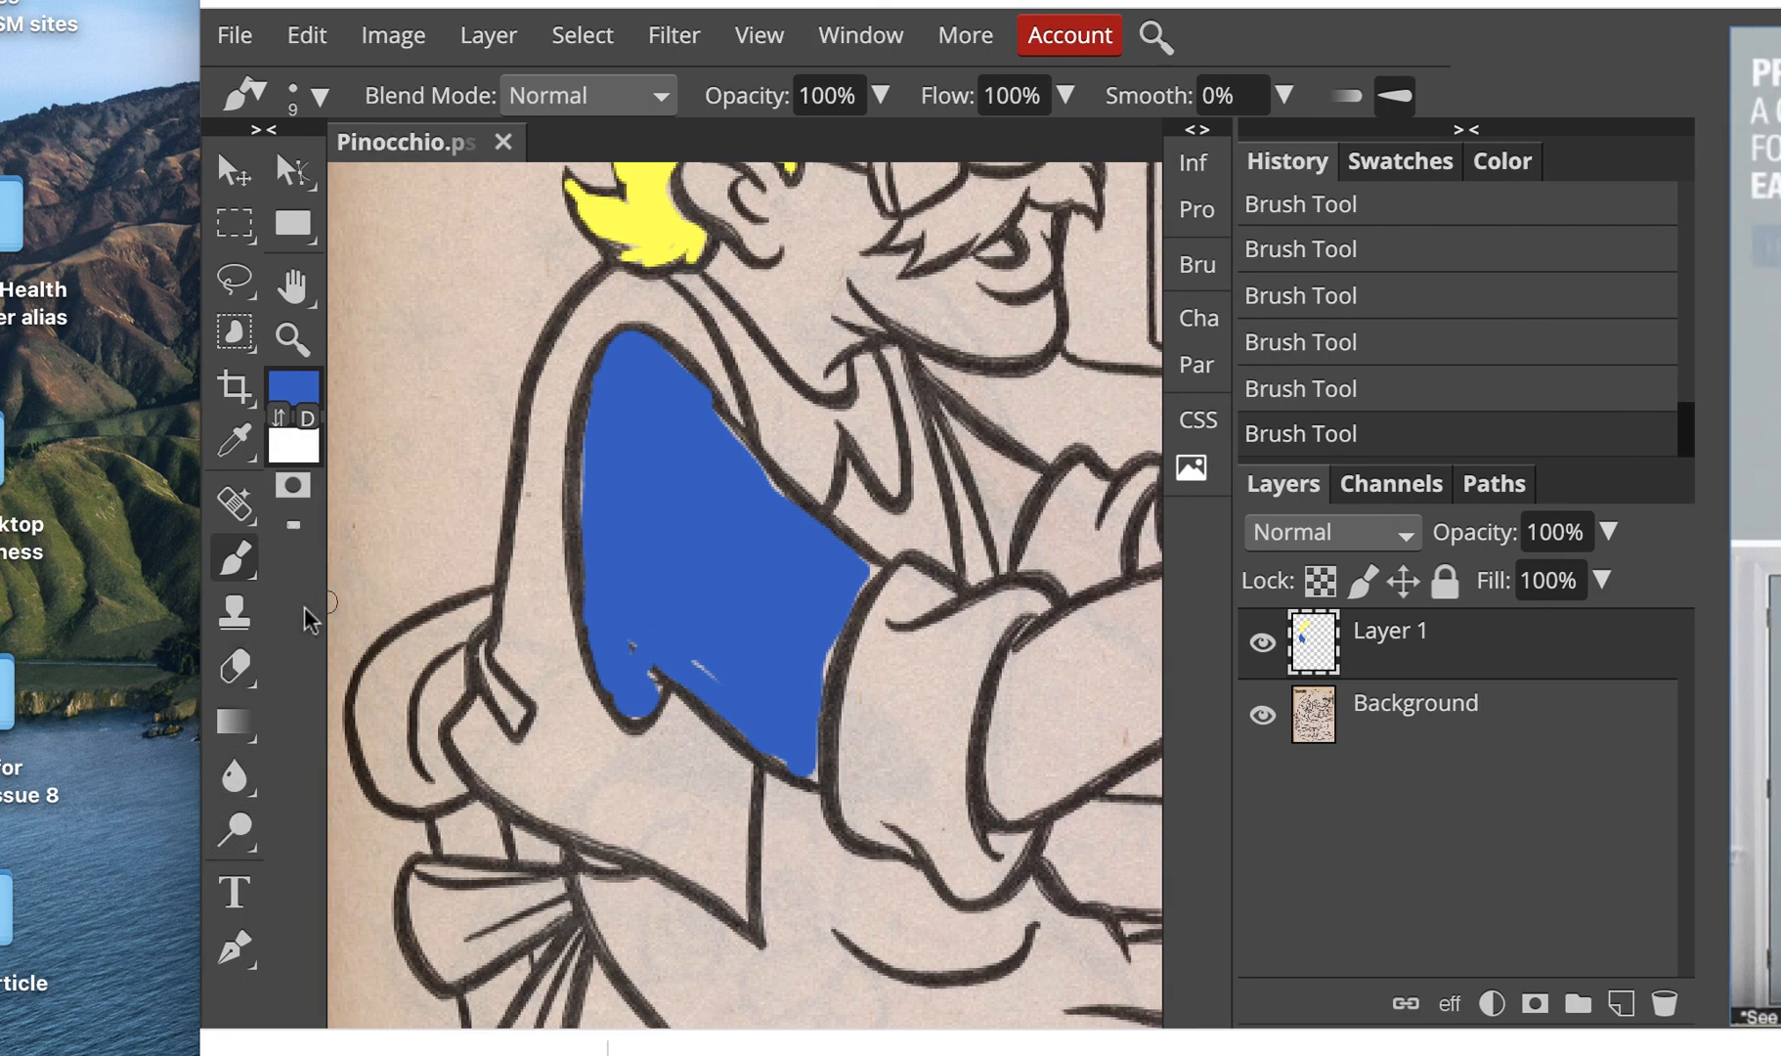
double_click(292, 338)
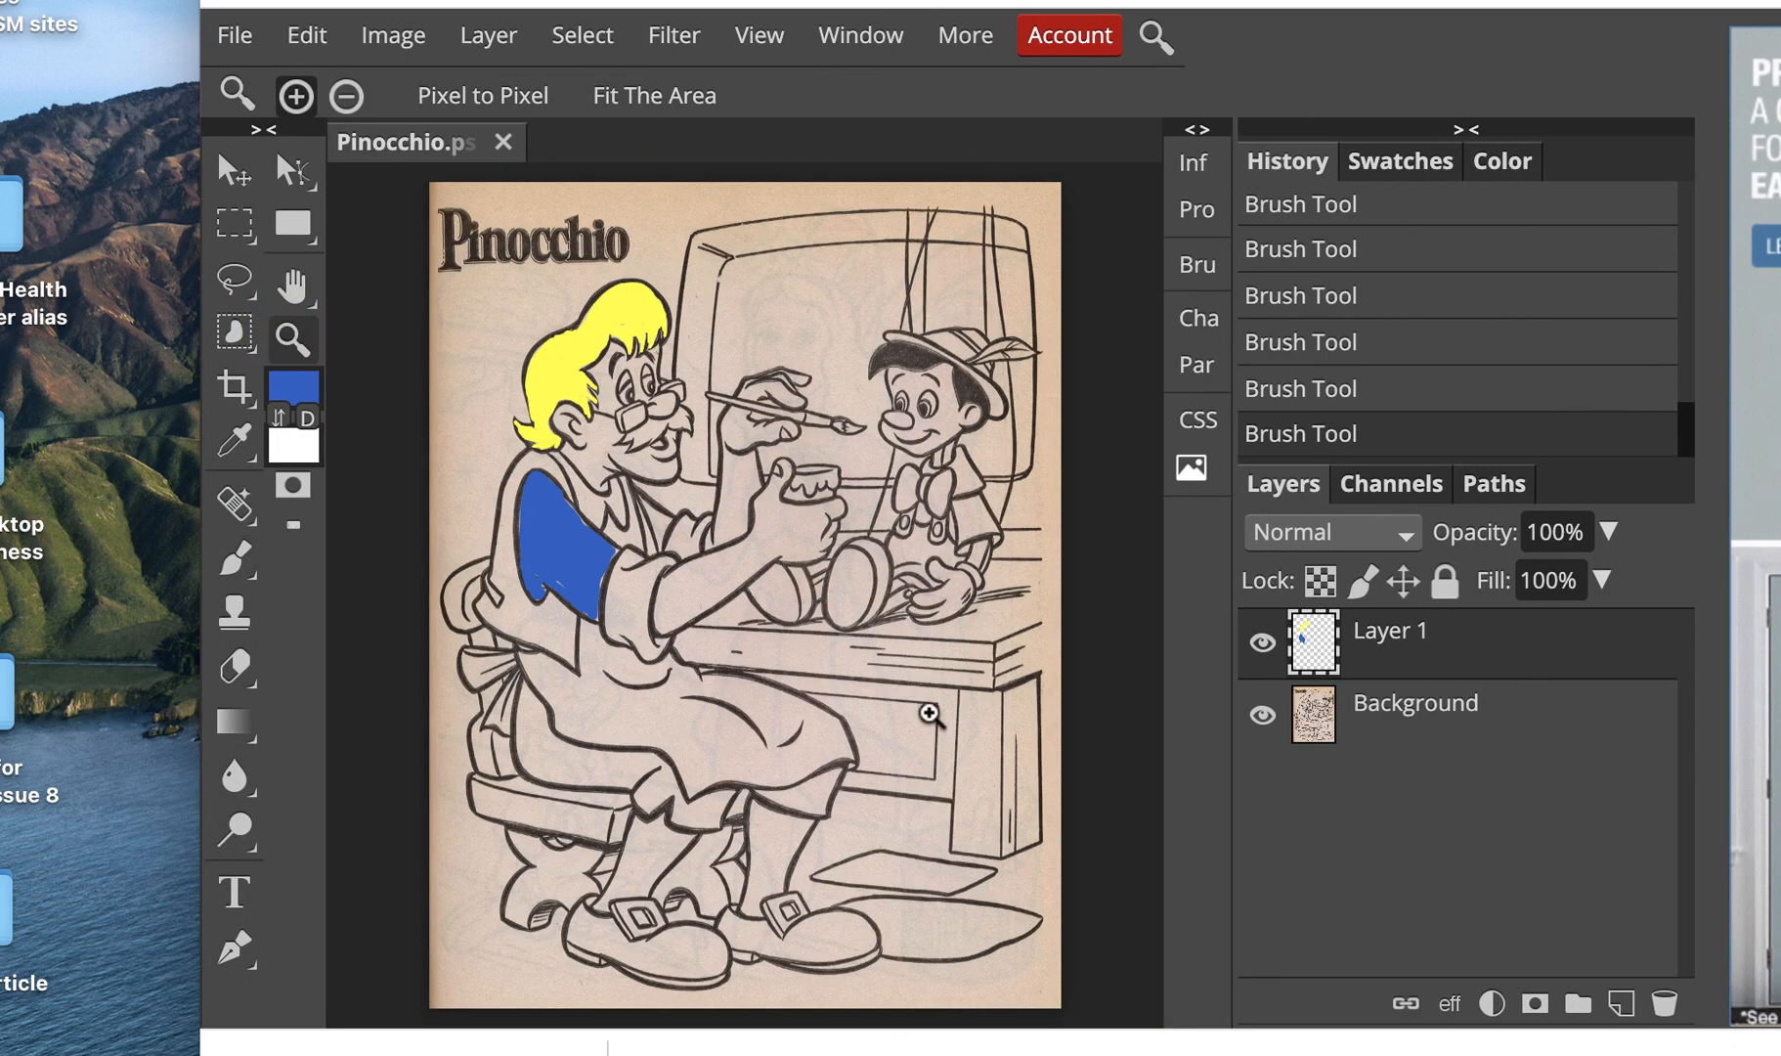